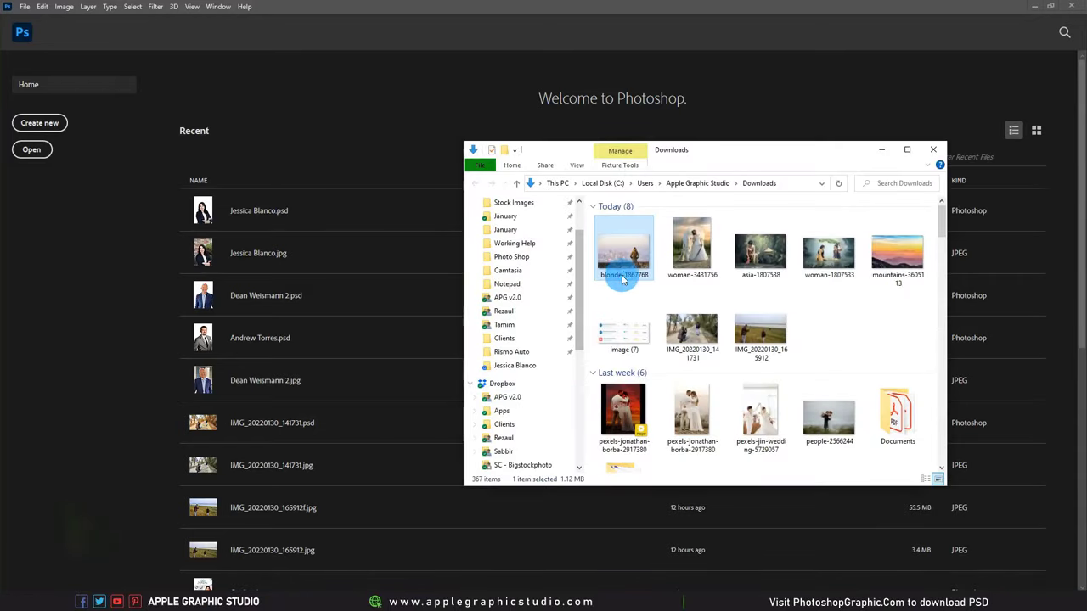
# Step: Open blonde-1867768.jpg, the photo of a woman sitting on a stone wall
pyautogui.moveTo(622, 280); pyautogui.dragTo(155, 315)
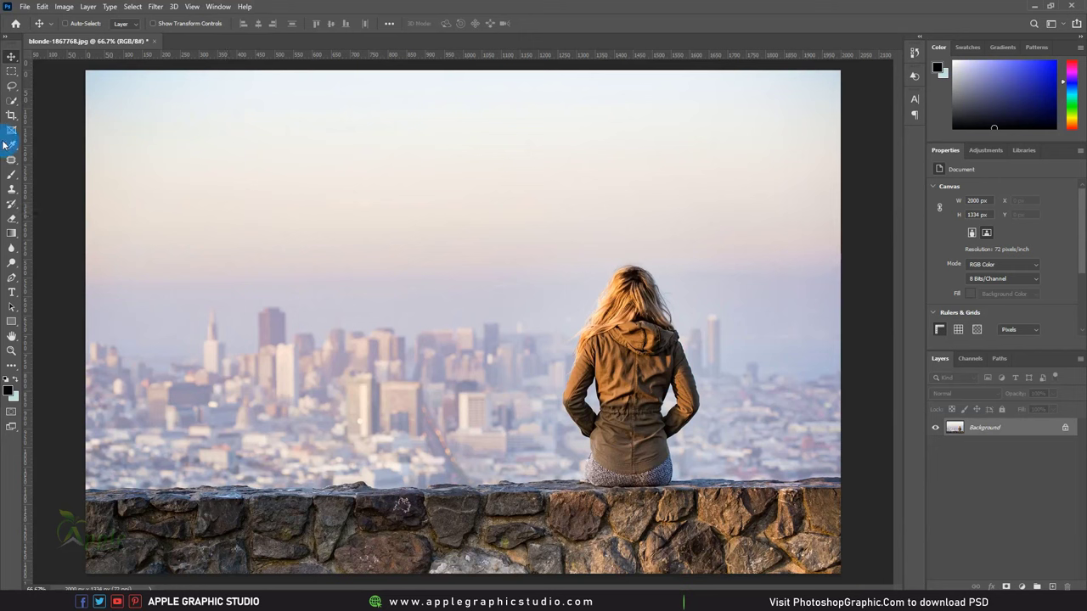
# Step: Select the stone wall with the Quick Selection Tool, following its top edge at 200% zoom
pyautogui.click(10, 102)
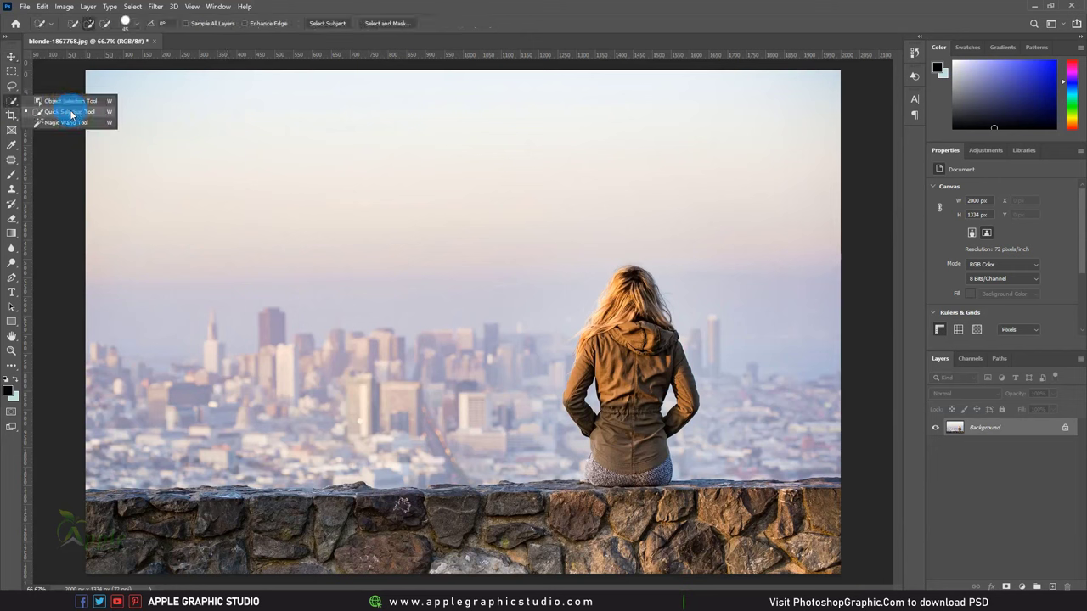
pyautogui.click(71, 112)
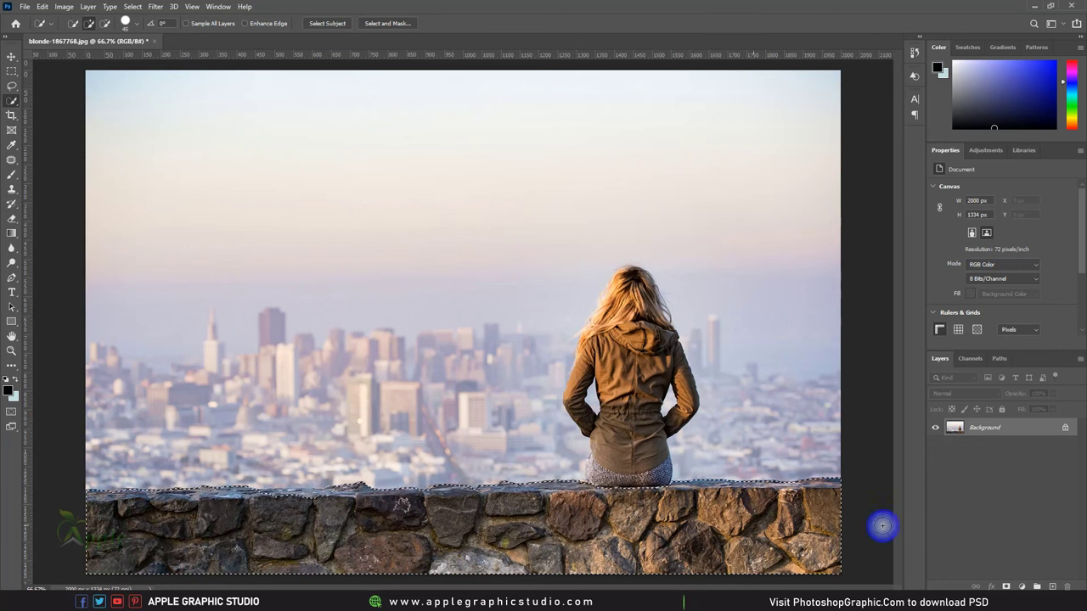
pyautogui.moveTo(882, 525)
pyautogui.mouseDown()
pyautogui.moveTo(302, 502)
pyautogui.moveTo(684, 491)
pyautogui.moveTo(122, 504)
pyautogui.mouseUp()
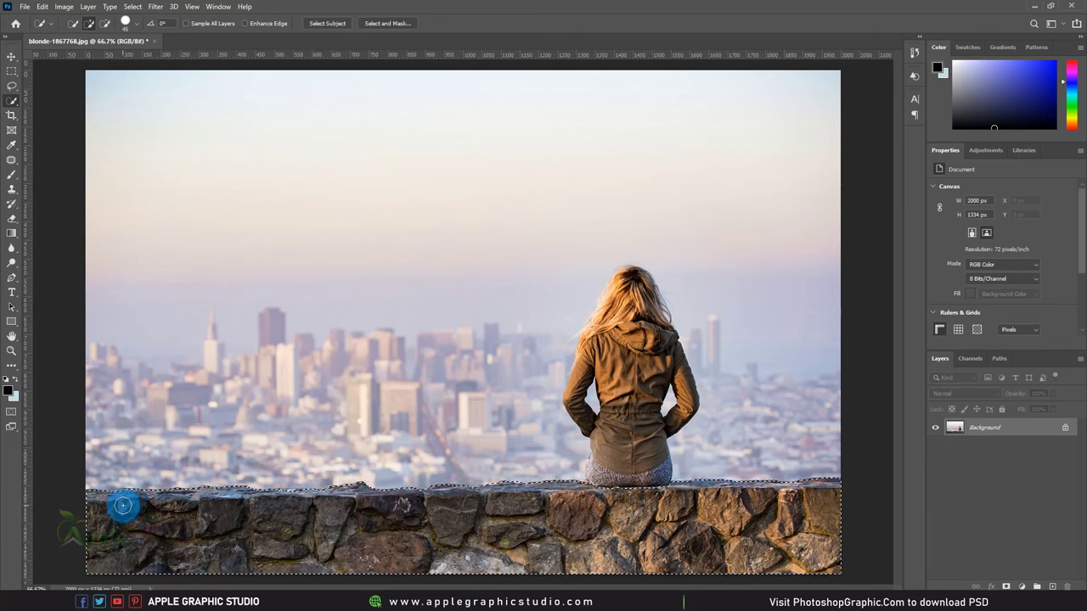
pyautogui.scroll(2, 121, 504)
pyautogui.moveTo(489, 481)
pyautogui.mouseDown()
pyautogui.moveTo(747, 478)
pyautogui.moveTo(565, 512)
pyautogui.mouseUp()
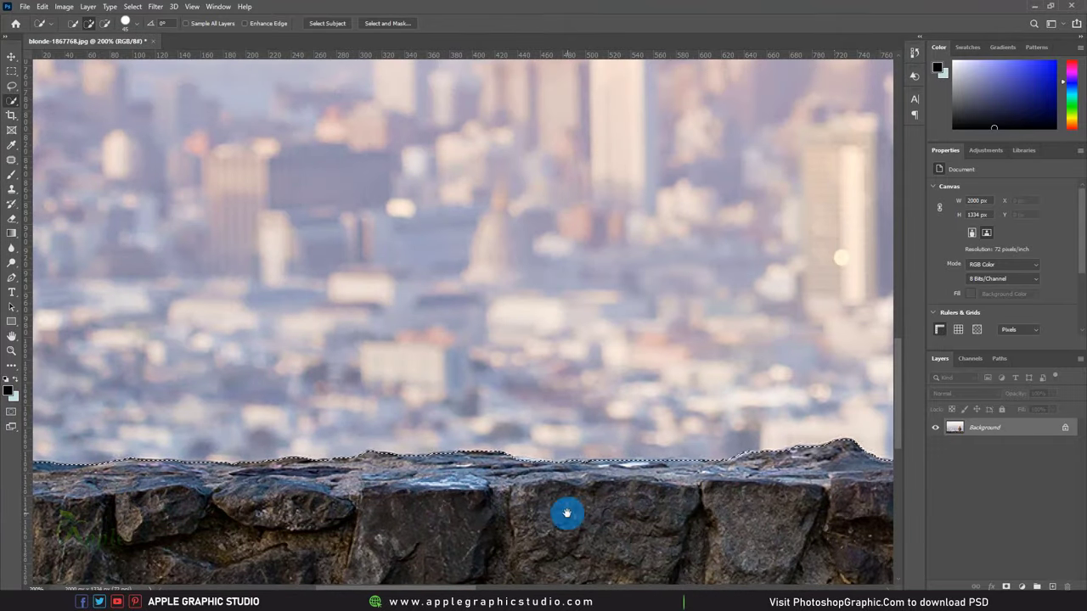
pyautogui.hscroll(3, 565, 512)
pyautogui.hscroll(5, 614, 461)
pyautogui.moveTo(614, 461); pyautogui.dragTo(303, 407)
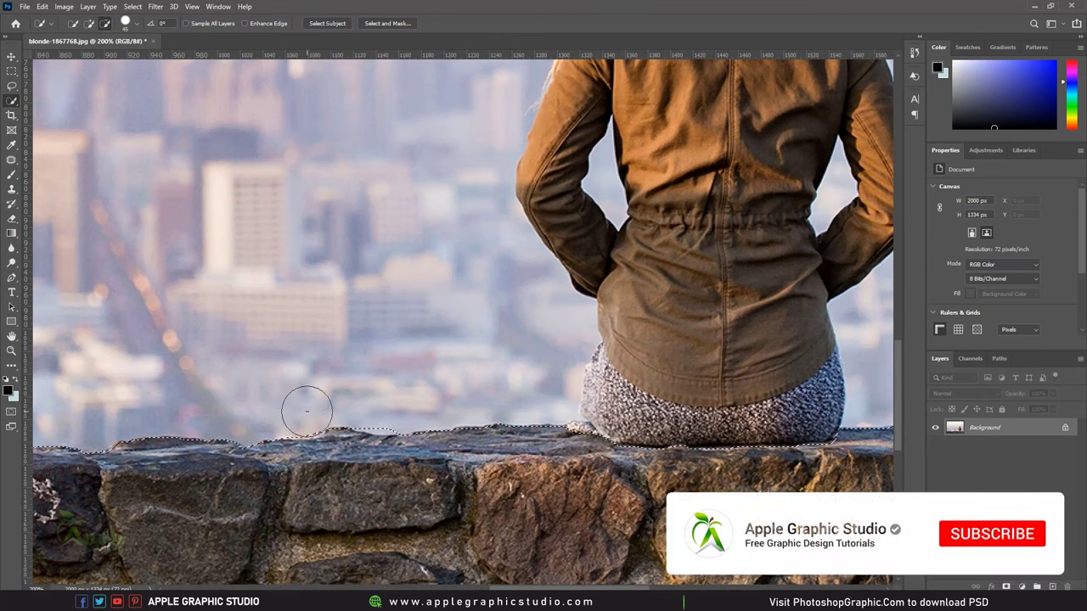
pyautogui.moveTo(369, 402)
pyautogui.mouseDown()
pyautogui.moveTo(582, 473)
pyautogui.moveTo(611, 440)
pyautogui.mouseUp()
pyautogui.hscroll(4, 583, 473)
pyautogui.hotkey('ctrl', '-')
pyautogui.hotkey('ctrl', '-')
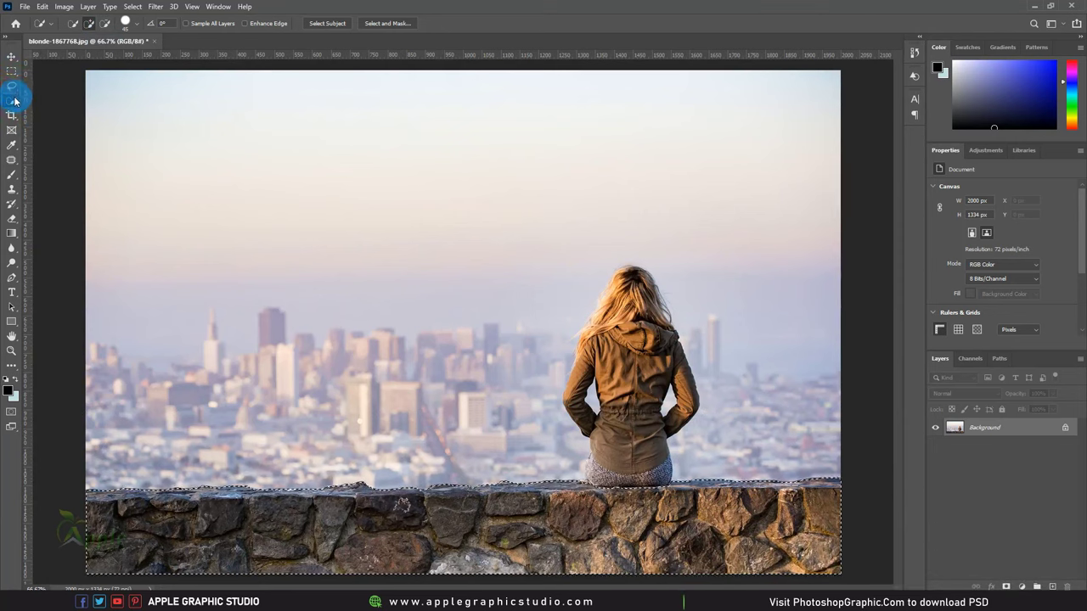
# Step: Add the seated woman to the wall selection using the Object Selection Tool
pyautogui.rightClick(11, 102)
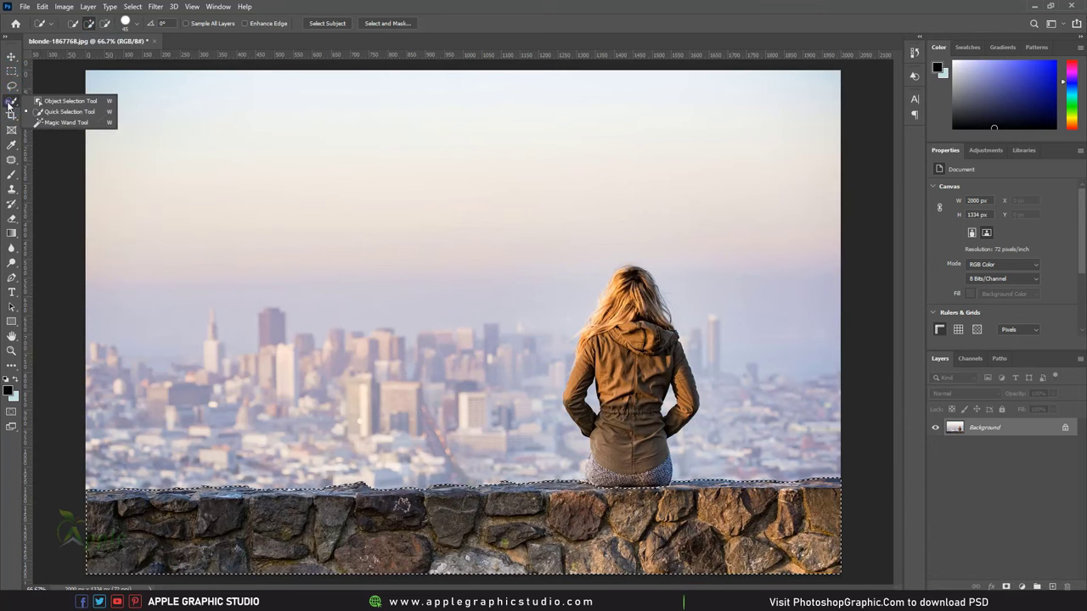
pyautogui.click(63, 101)
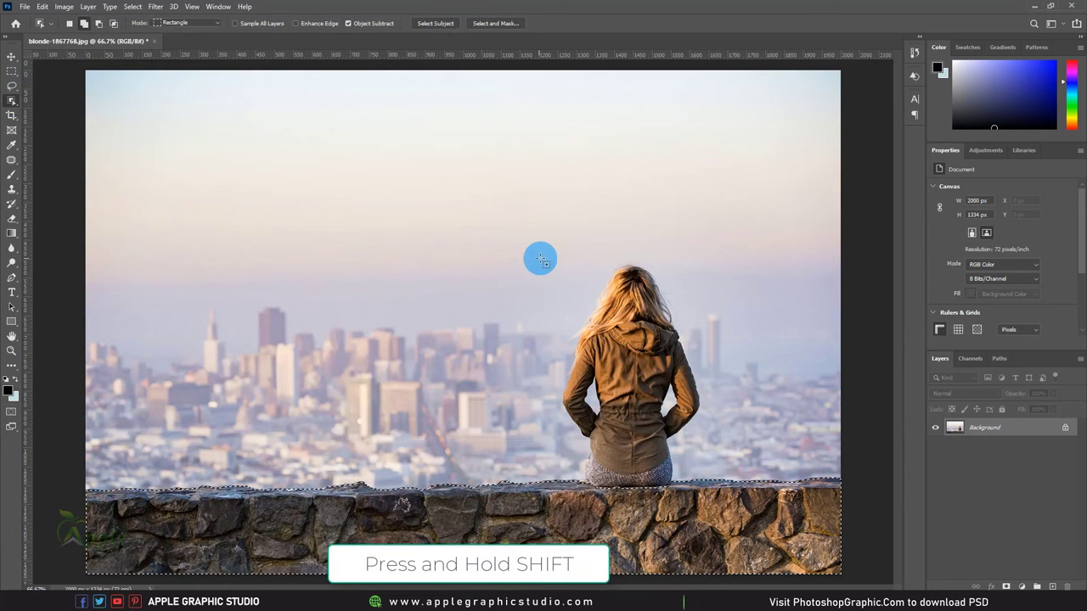
pyautogui.moveTo(525, 246); pyautogui.dragTo(713, 503)
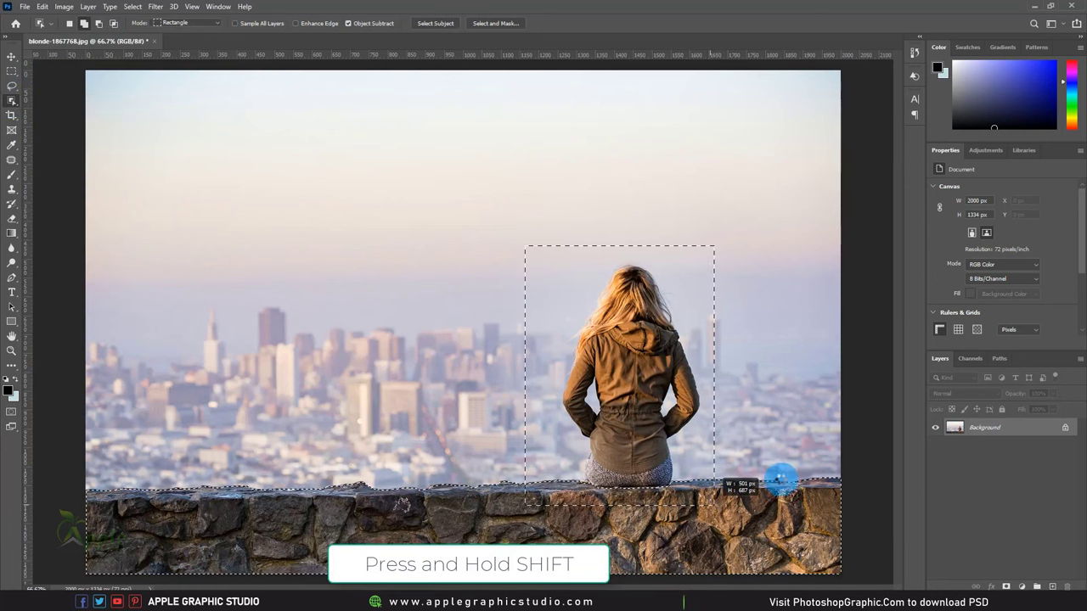
pyautogui.moveTo(779, 480); pyautogui.dragTo(744, 485)
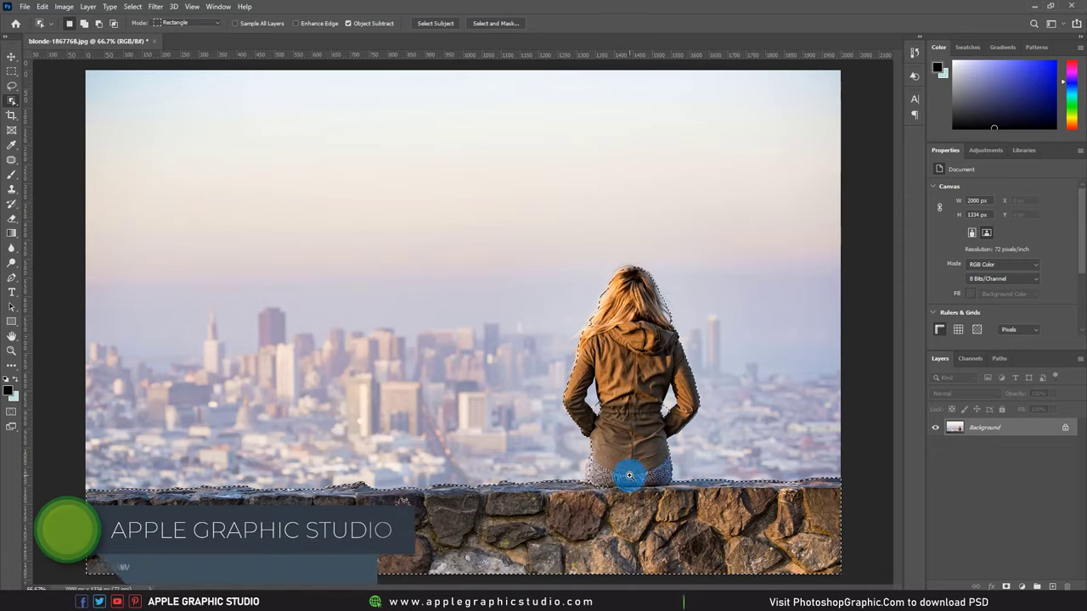
pyautogui.click(629, 476)
pyautogui.click(621, 478)
pyautogui.click(620, 478)
pyautogui.click(612, 458)
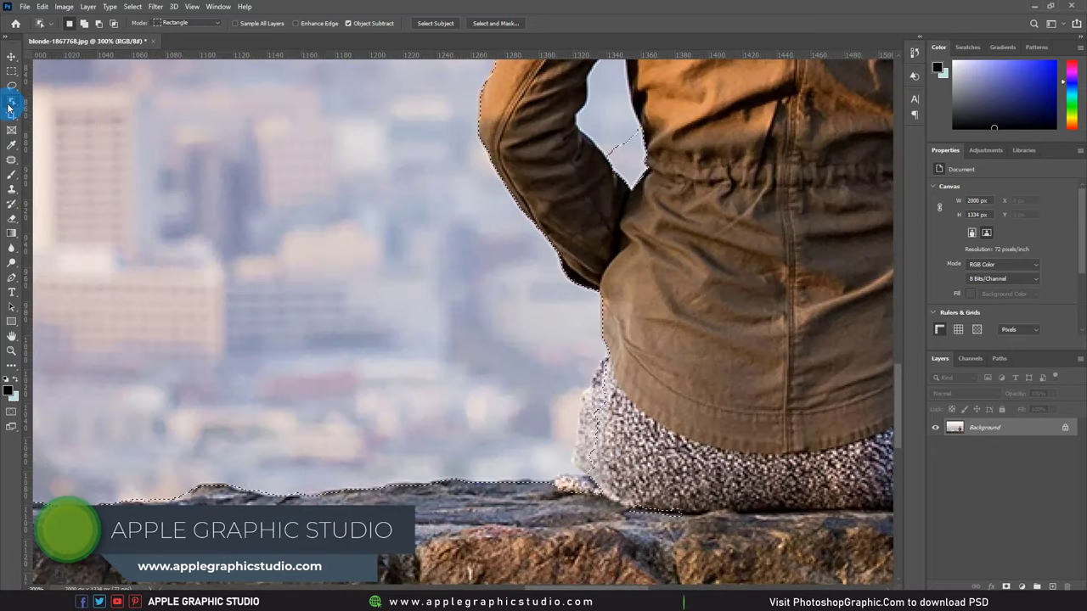
pyautogui.click(11, 86)
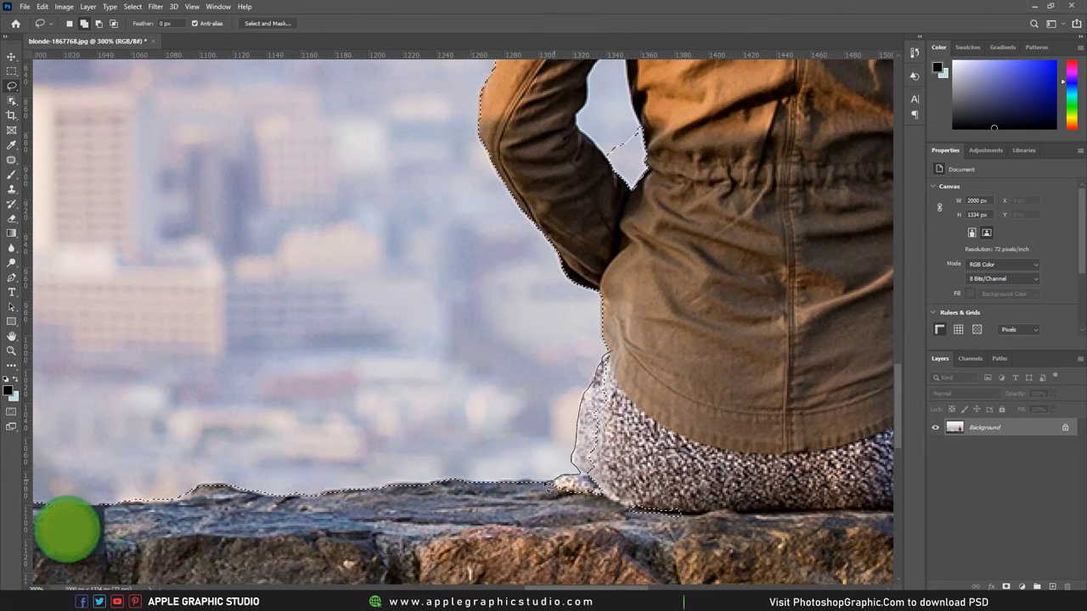
# Step: Tighten the selection where her legs meet the wall and along its top at 400%
pyautogui.hotkey('ctrl', '+')
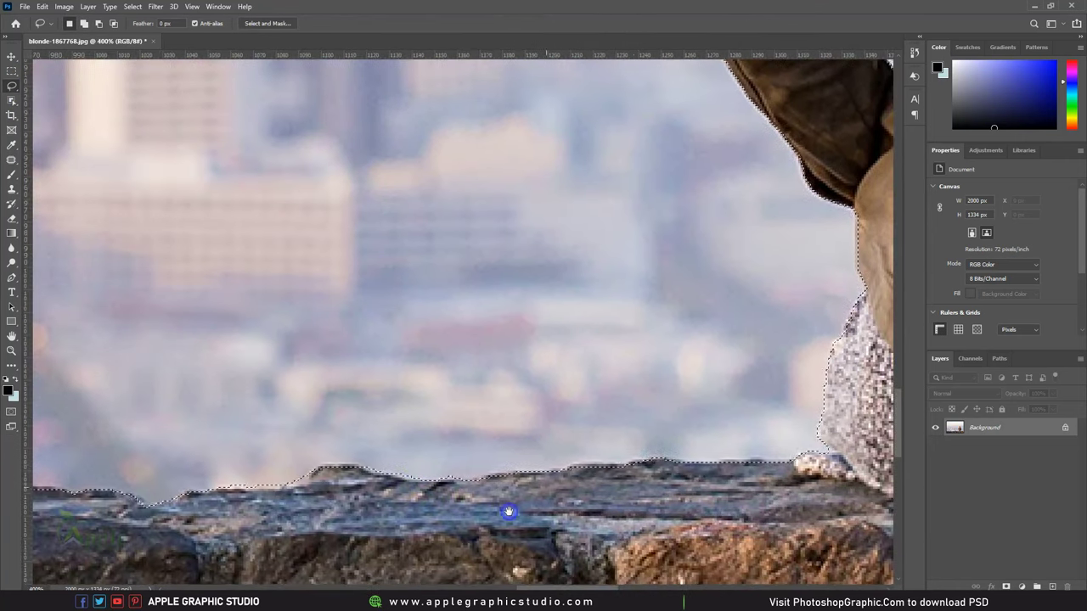
pyautogui.moveTo(458, 497); pyautogui.dragTo(885, 440)
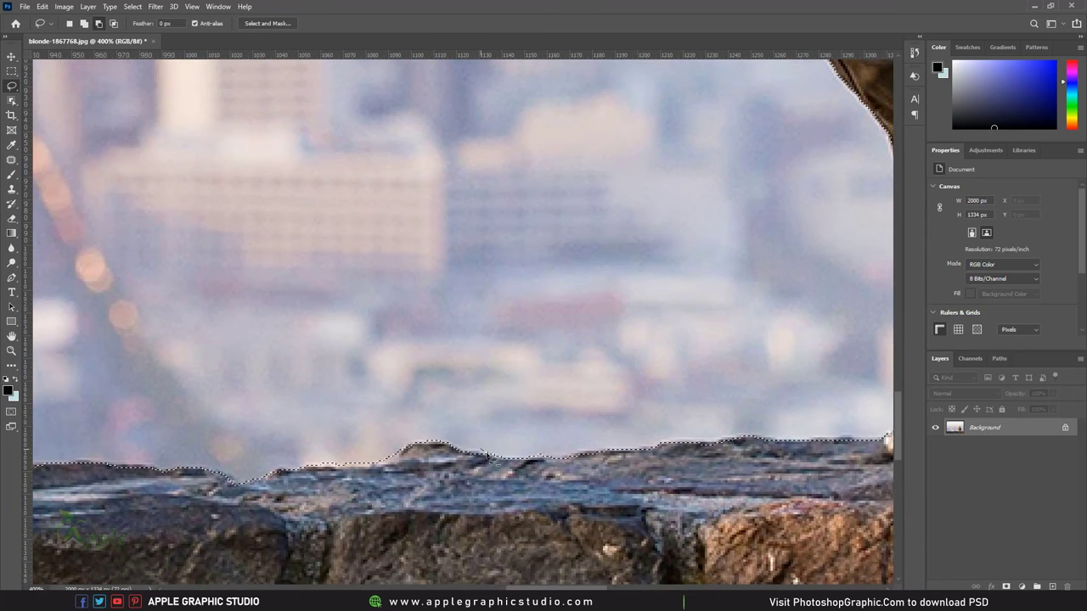
pyautogui.moveTo(243, 480); pyautogui.dragTo(528, 445)
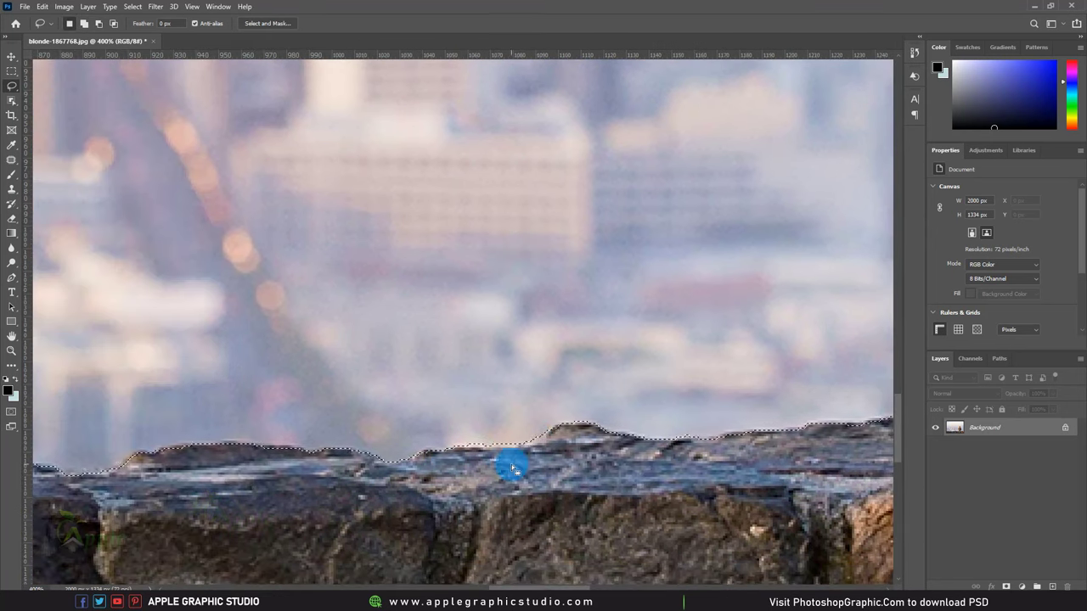
pyautogui.moveTo(444, 437); pyautogui.dragTo(437, 454)
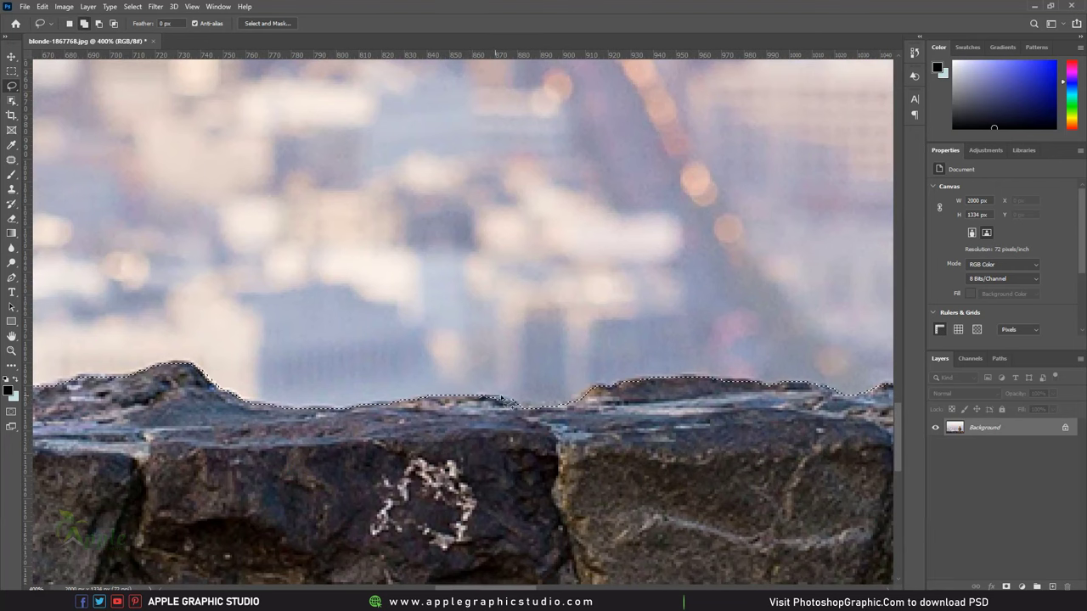
pyautogui.moveTo(51, 389); pyautogui.dragTo(310, 389)
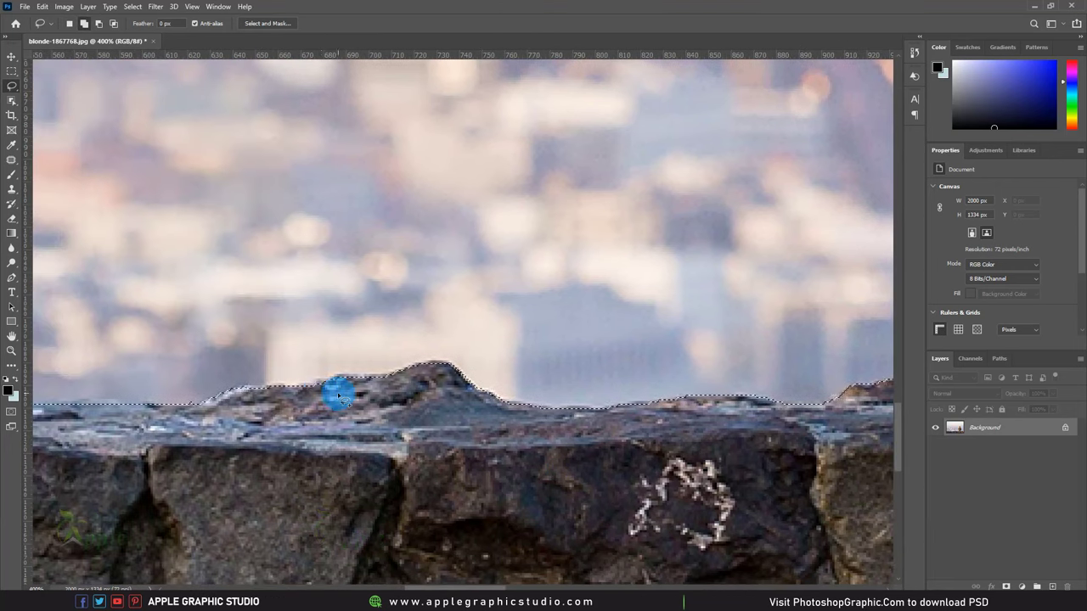
pyautogui.moveTo(272, 433); pyautogui.dragTo(257, 383)
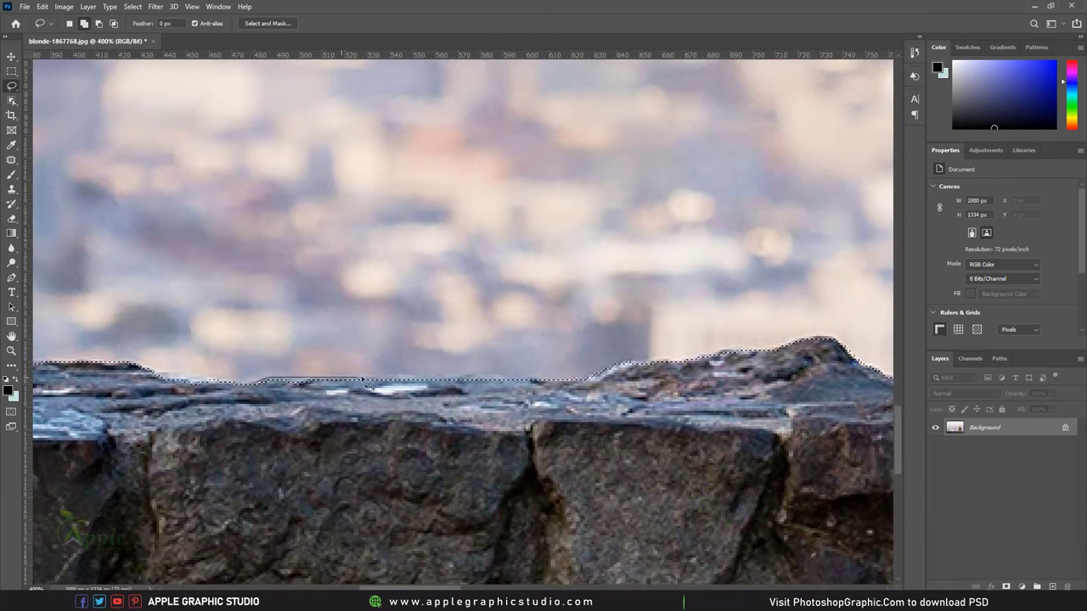
pyautogui.moveTo(518, 380); pyautogui.dragTo(507, 432)
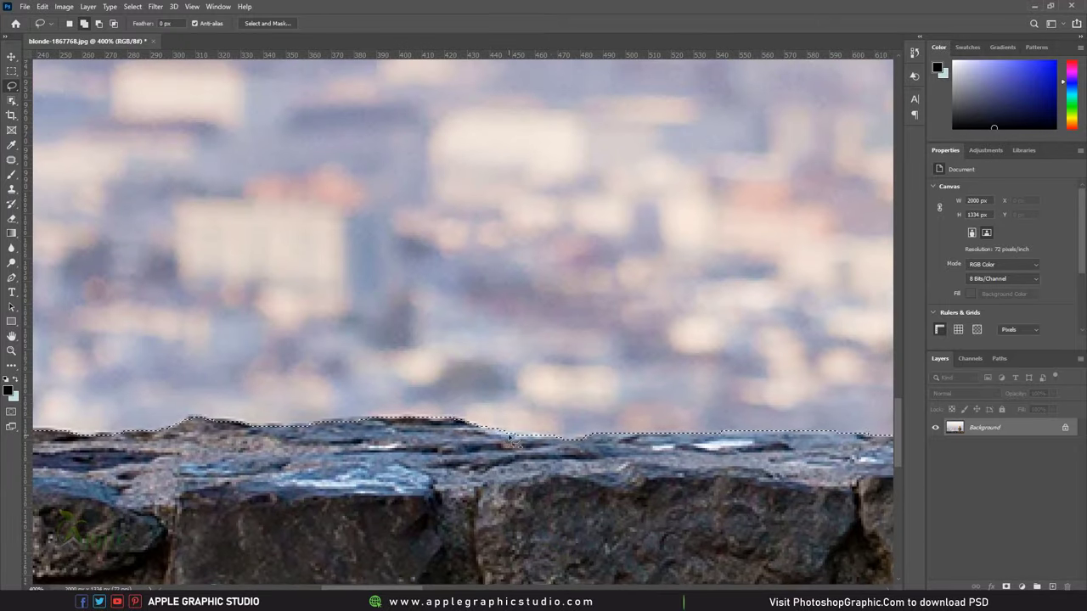
pyautogui.hotkey('ctrl', '-')
pyautogui.hotkey('ctrl', '-')
pyautogui.hotkey('ctrl', '-')
pyautogui.hotkey('ctrl', '-')
pyautogui.hotkey('ctrl', '-')
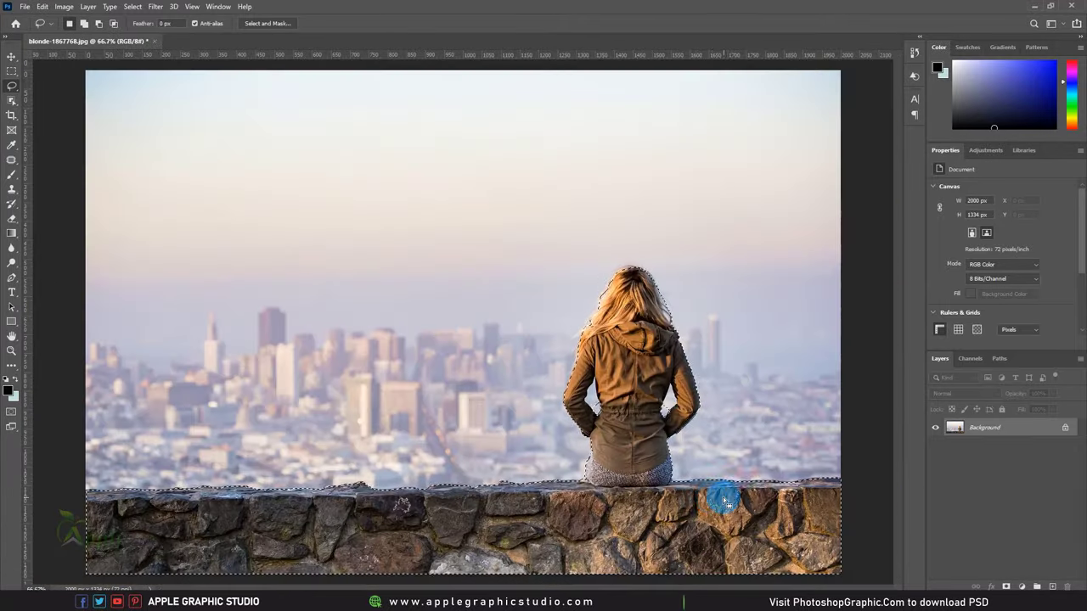
pyautogui.hotkey('ctrl', '+')
pyautogui.hotkey('ctrl', '+')
pyautogui.hotkey('ctrl', '+')
pyautogui.hotkey('ctrl', '+')
# Step: Remove the sky gap under her arm from the selection and tighten the arm edges
pyautogui.rightClick(12, 87)
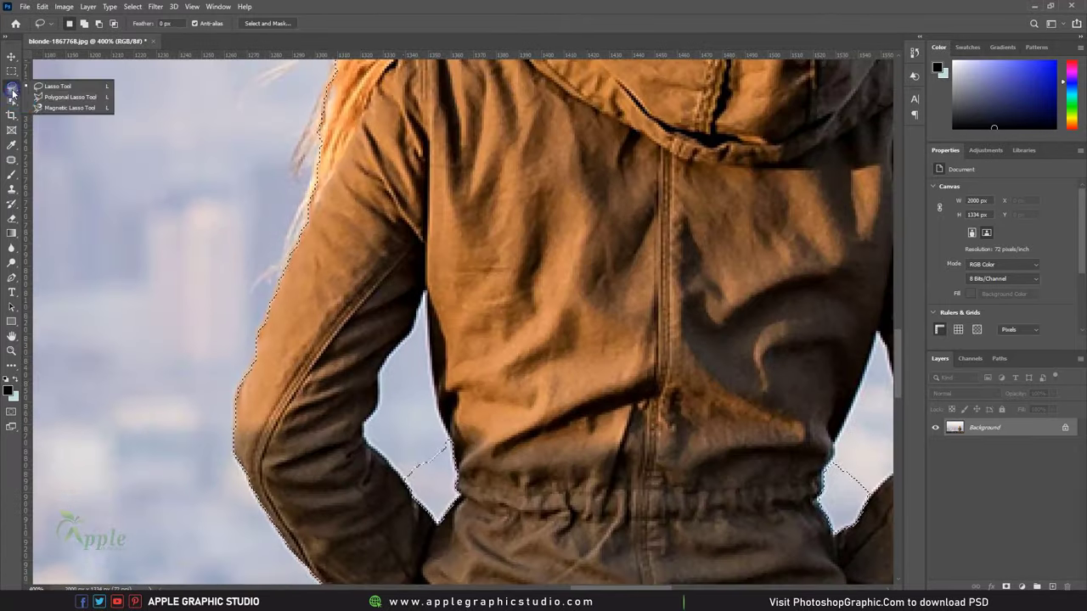
pyautogui.rightClick(12, 100)
pyautogui.click(59, 110)
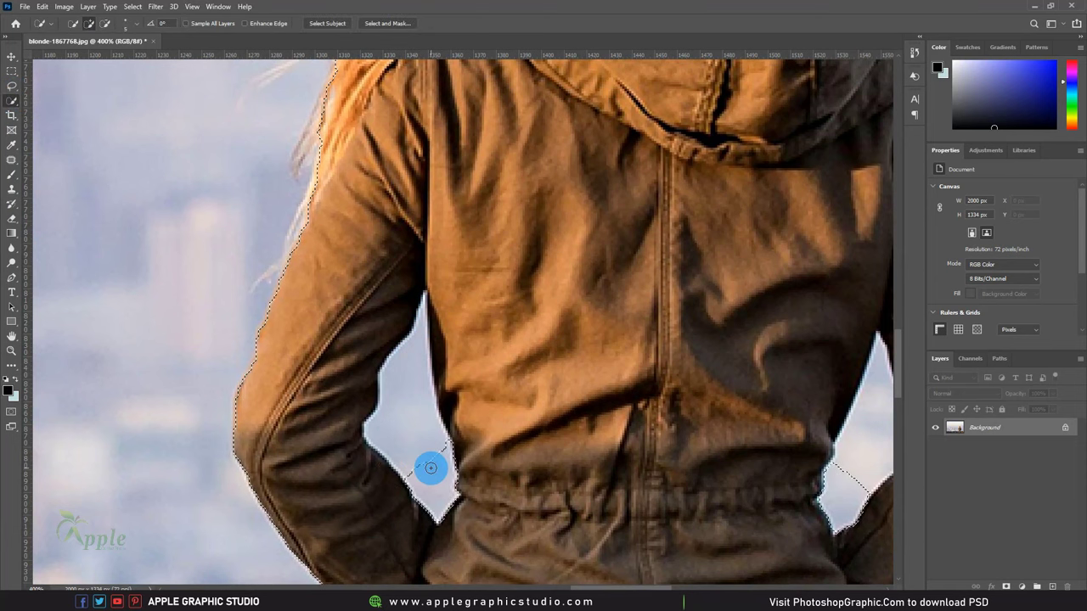
pyautogui.moveTo(430, 468); pyautogui.dragTo(396, 320)
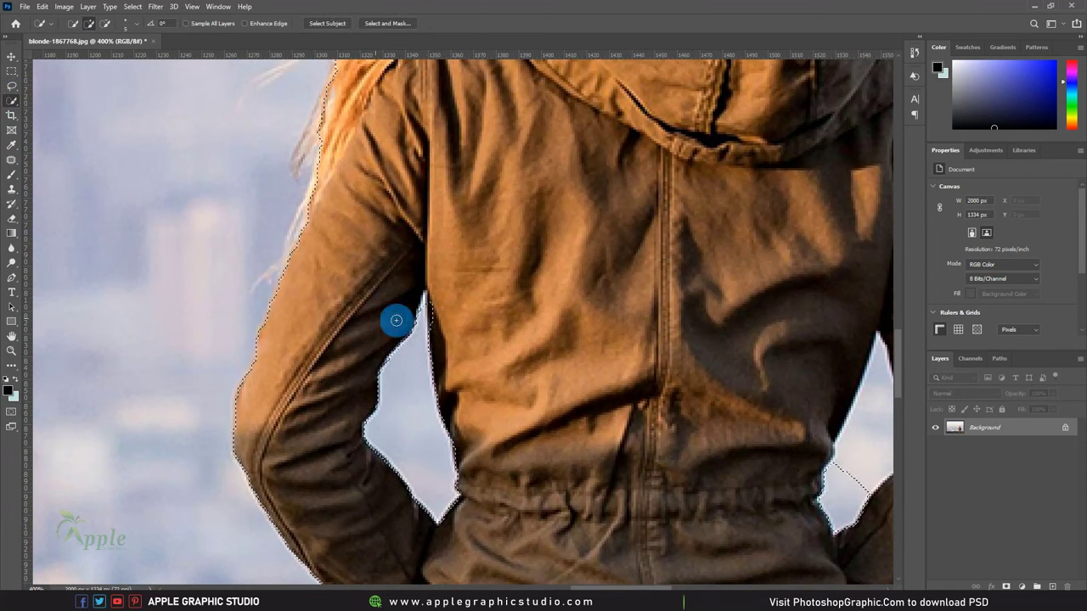
pyautogui.click(12, 85)
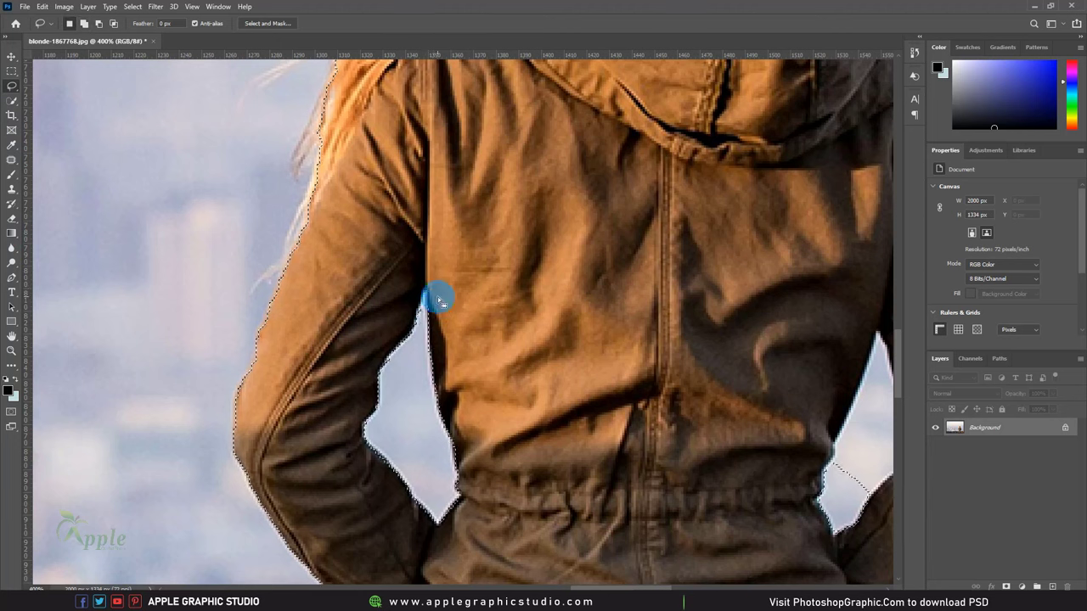
pyautogui.scroll(-1, 407, 340)
pyautogui.hscroll(9, 424, 382)
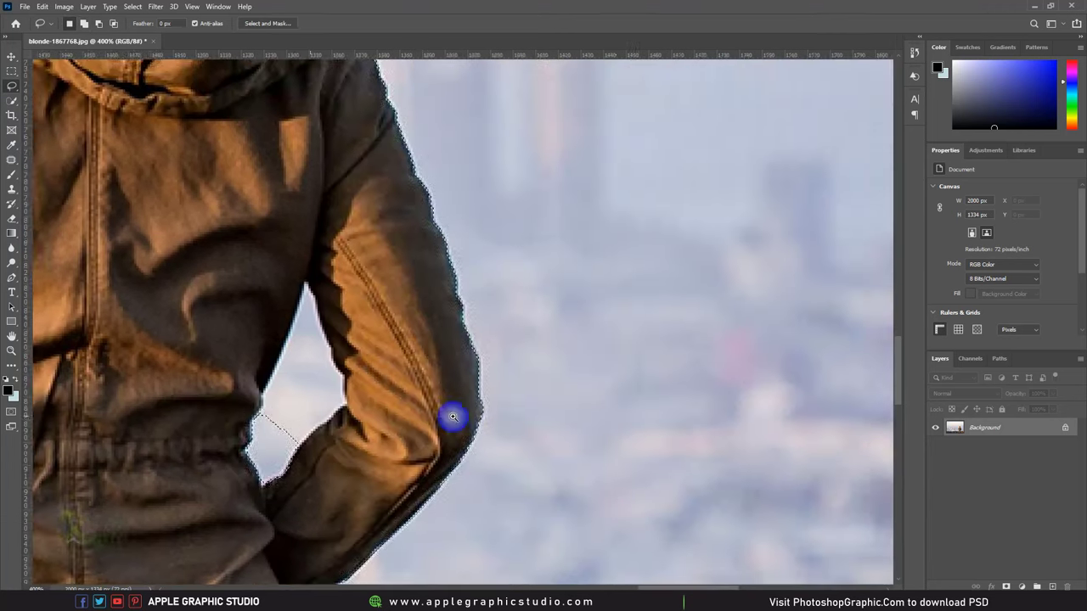
pyautogui.hotkey('ctrl', '+')
pyautogui.click(12, 100)
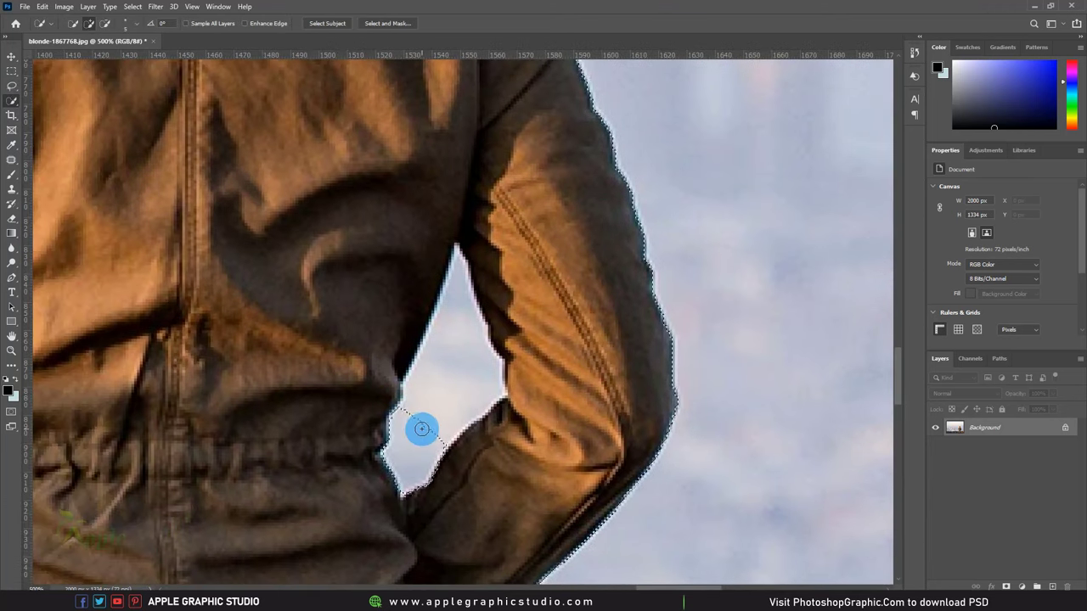
pyautogui.click(453, 260)
pyautogui.press('l')
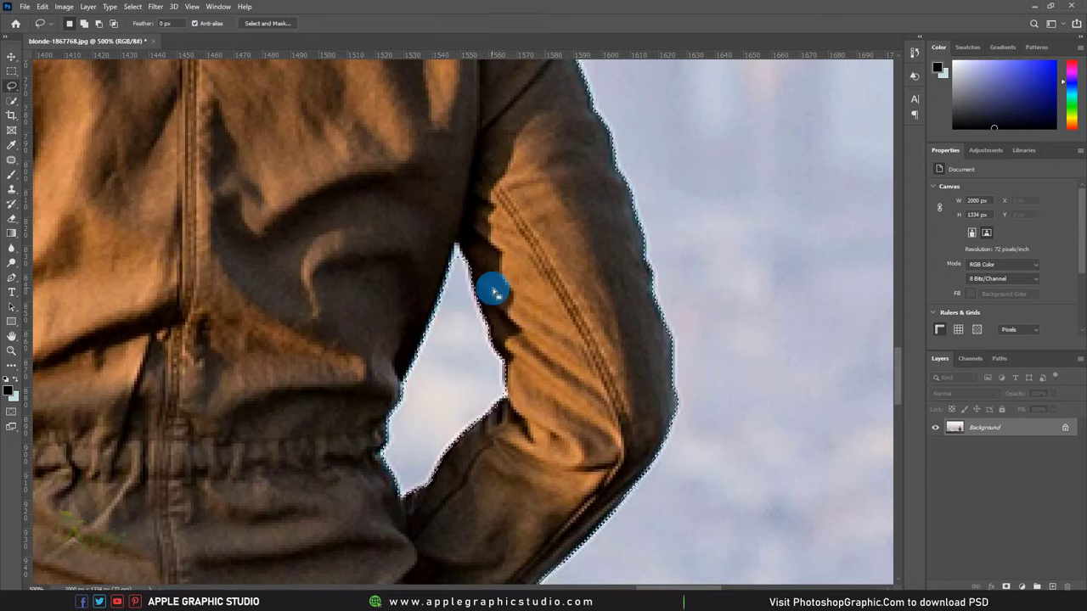
pyautogui.moveTo(494, 293); pyautogui.dragTo(455, 265)
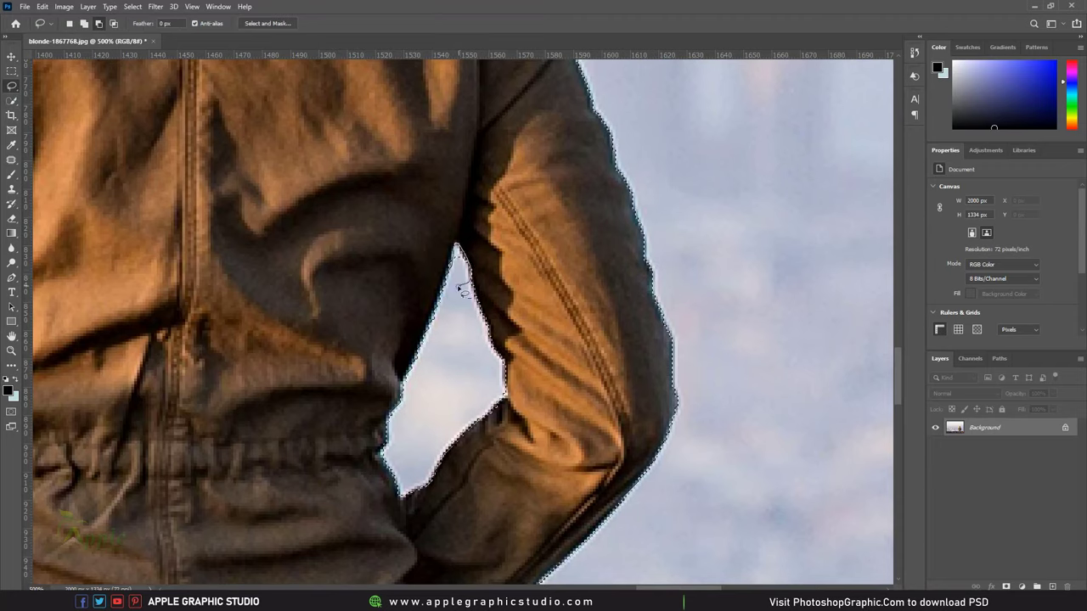
# Step: Add her loose, windblown hair strands to the selection with the Lasso
pyautogui.hotkey('ctrl', '-')
pyautogui.hotkey('ctrl', '-')
pyautogui.hotkey('ctrl', '-')
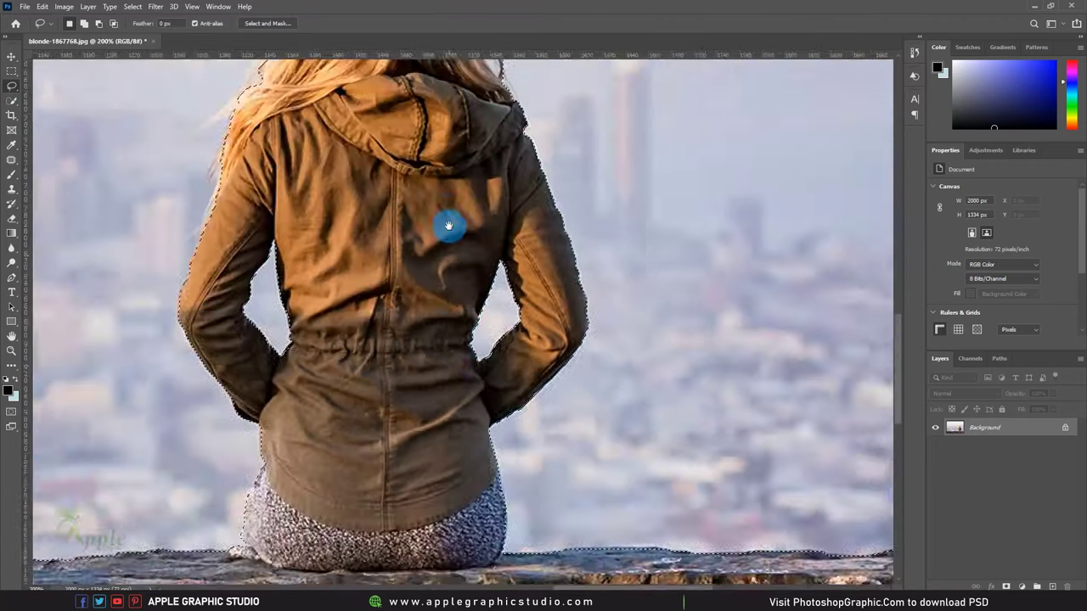
pyautogui.moveTo(448, 225); pyautogui.dragTo(667, 408)
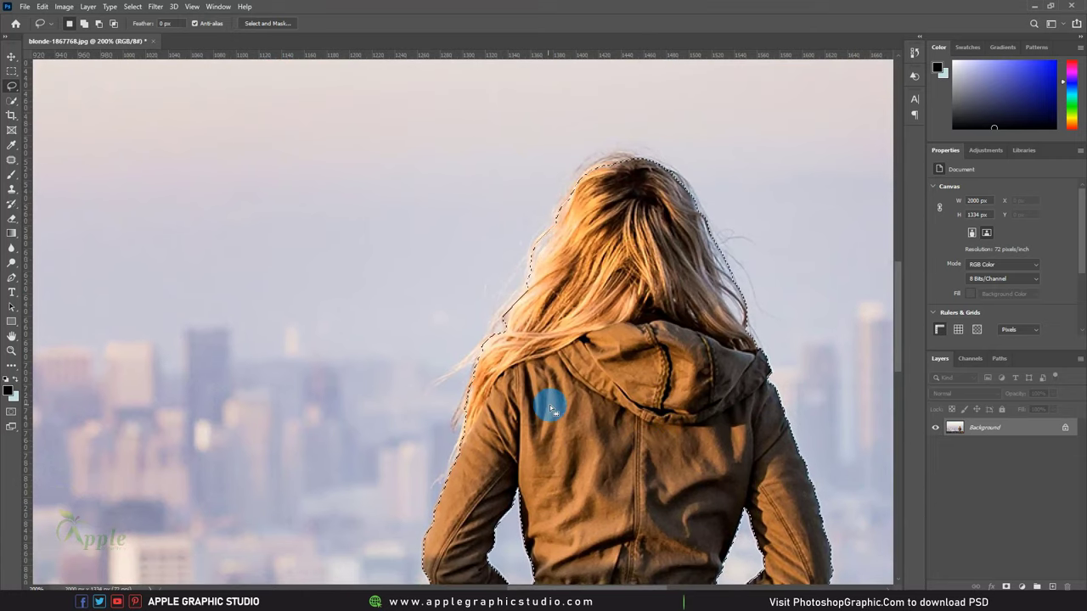
pyautogui.moveTo(549, 408); pyautogui.dragTo(452, 448)
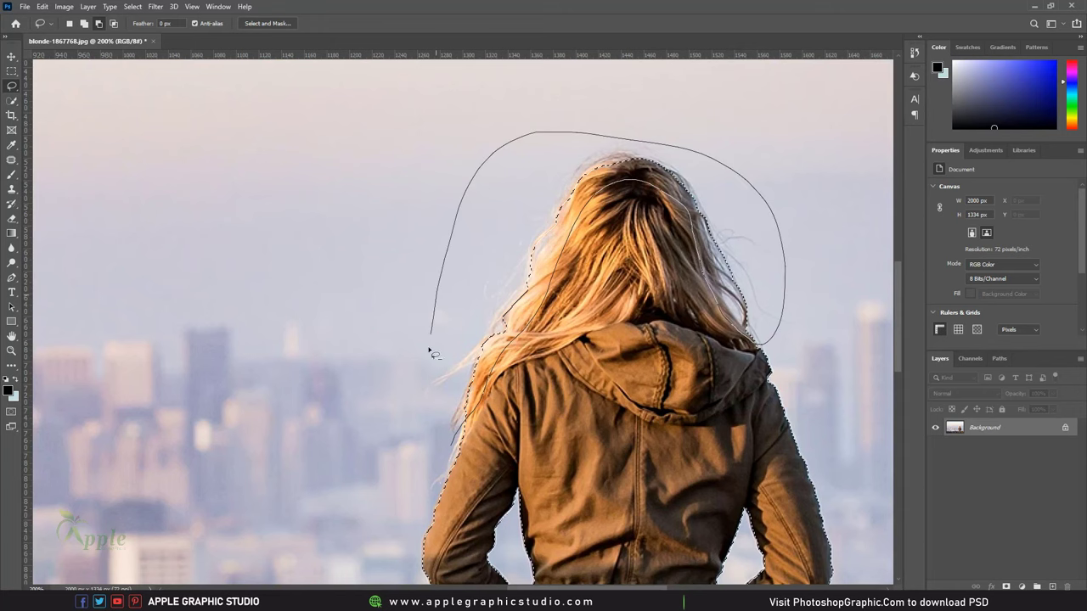
pyautogui.moveTo(430, 351); pyautogui.dragTo(436, 432)
pyautogui.hotkey('ctrl', '-')
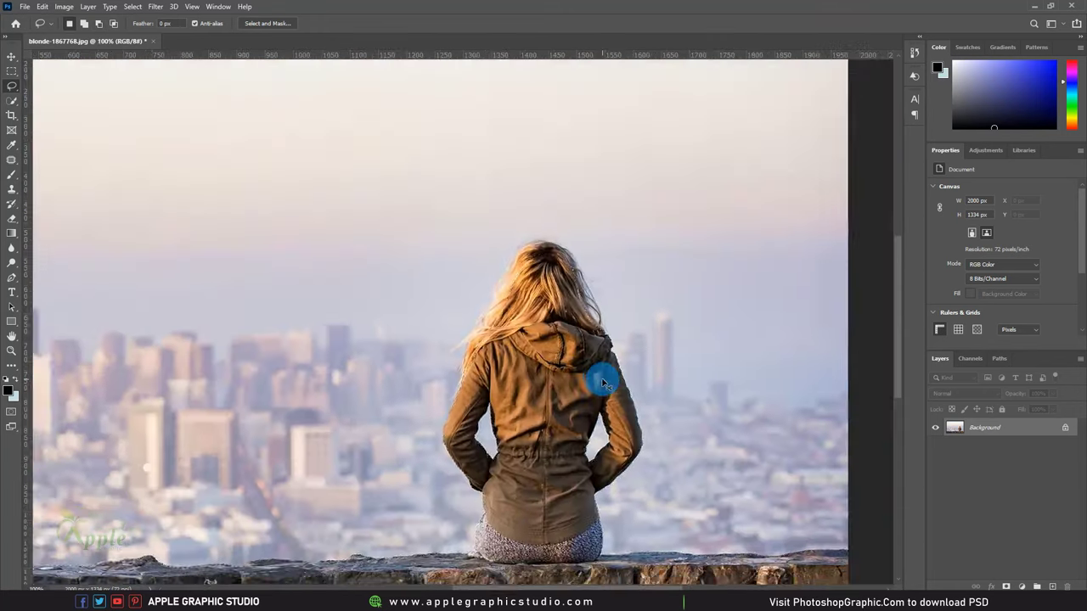
pyautogui.hotkey('ctrl', '-')
# Step: Convert the Background layer into a smart object
pyautogui.press('m')
pyautogui.rightClick(1057, 429)
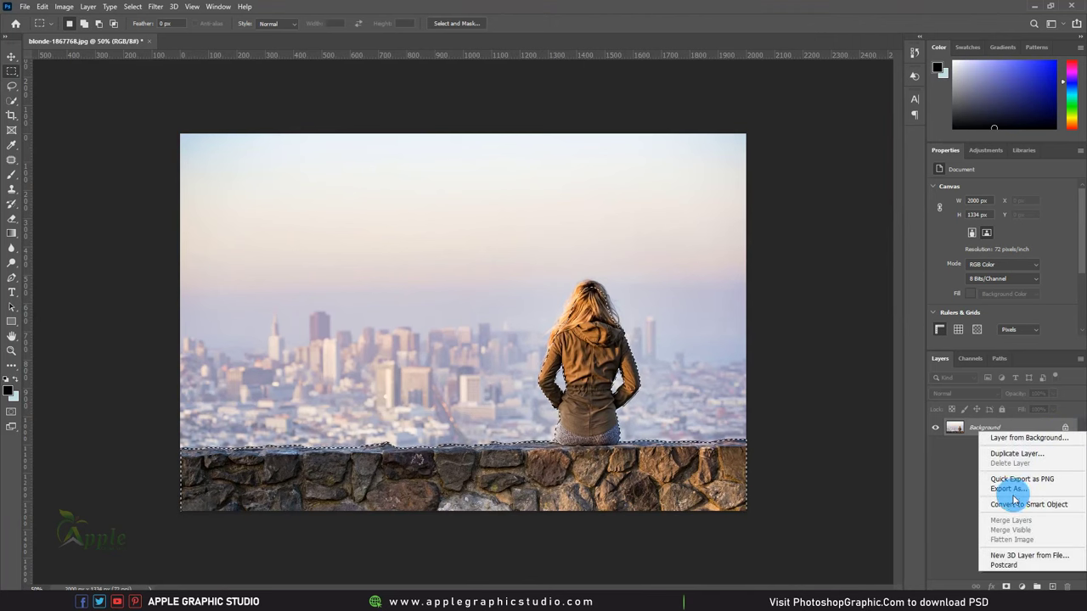
pyautogui.click(1014, 504)
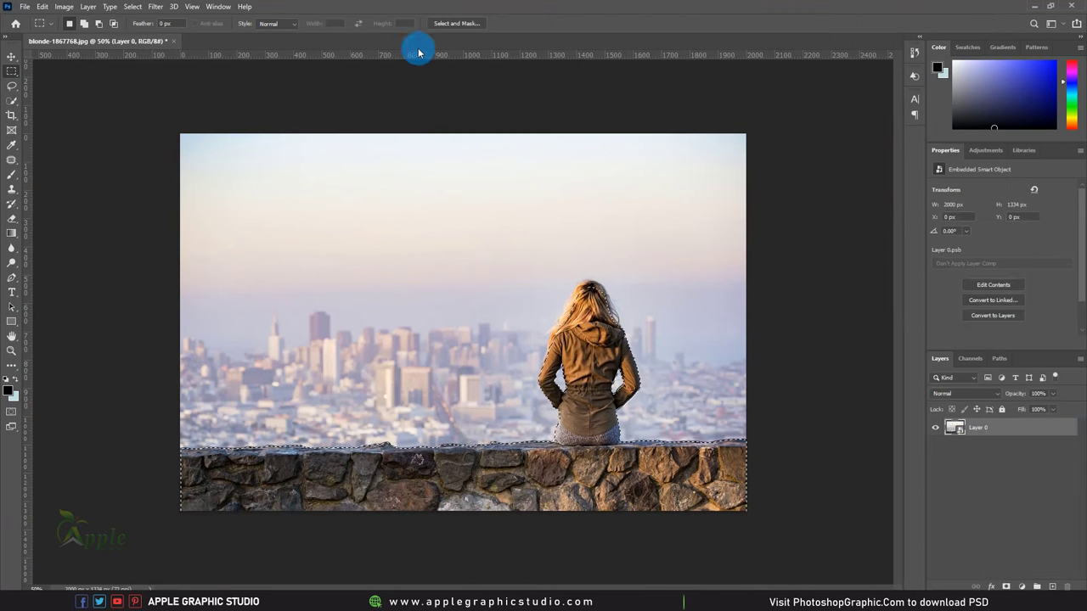
# Step: In Select and Mask, set Feather to 1.5 px and Contrast to 44%
pyautogui.click(444, 24)
pyautogui.scroll(3, 619, 417)
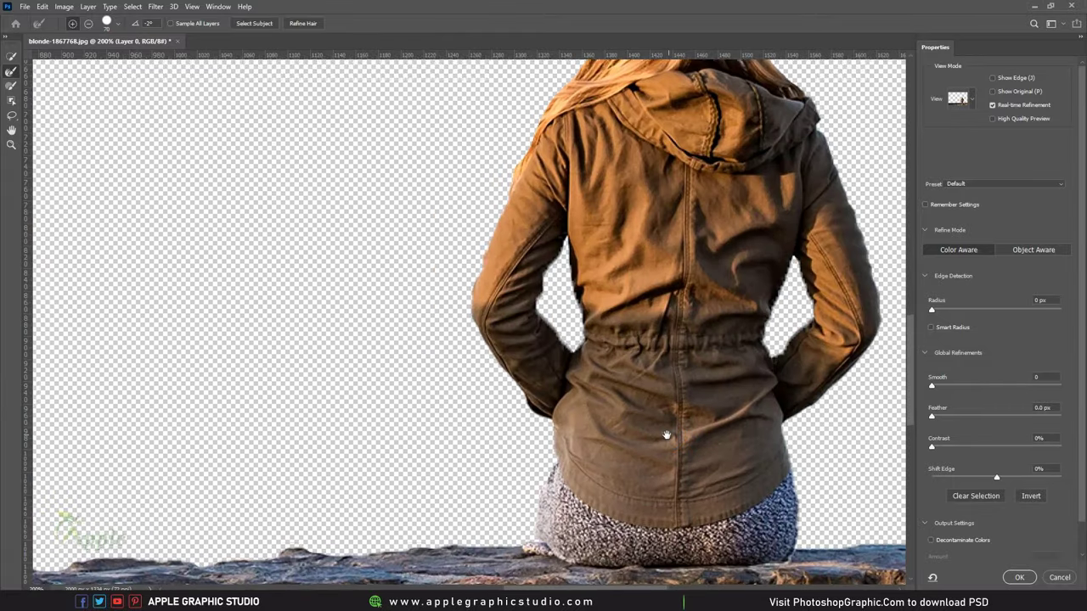
pyautogui.moveTo(666, 436); pyautogui.dragTo(593, 442)
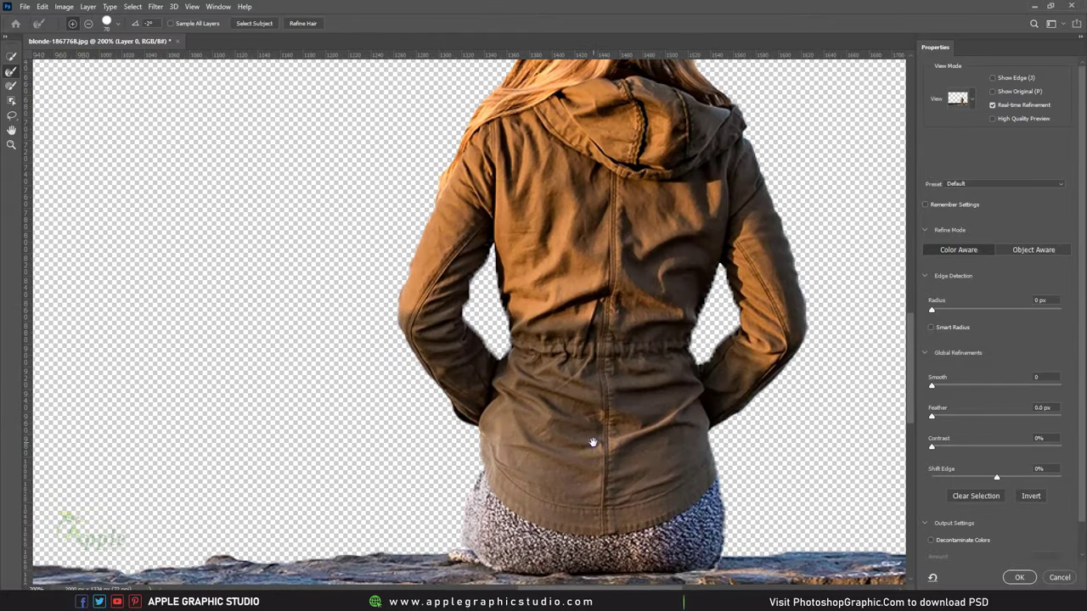
pyautogui.click(679, 370)
pyautogui.moveTo(660, 354); pyautogui.dragTo(642, 421)
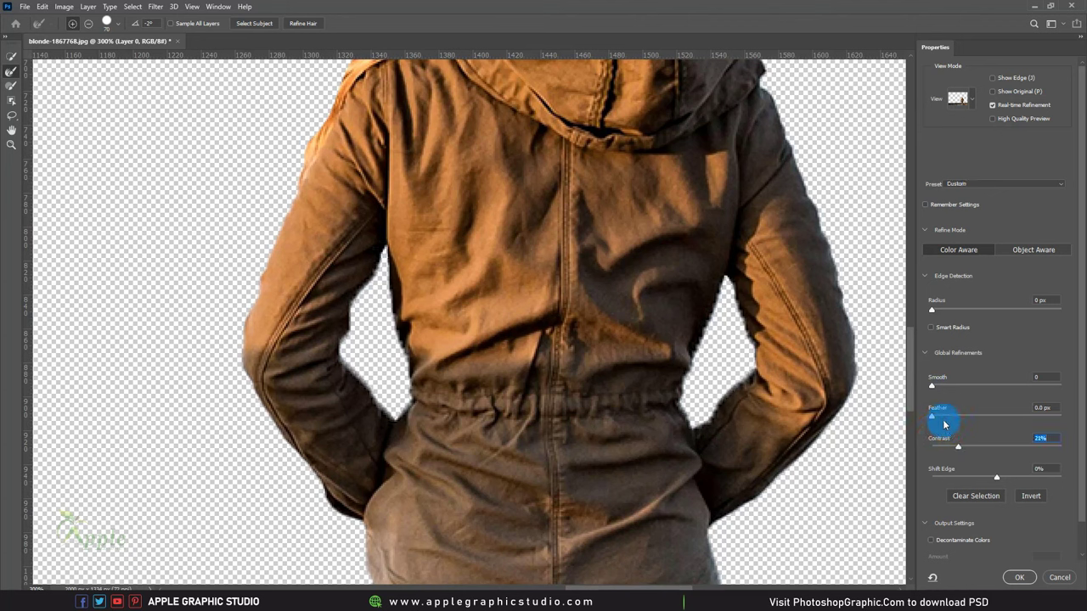
pyautogui.moveTo(935, 418); pyautogui.dragTo(944, 418)
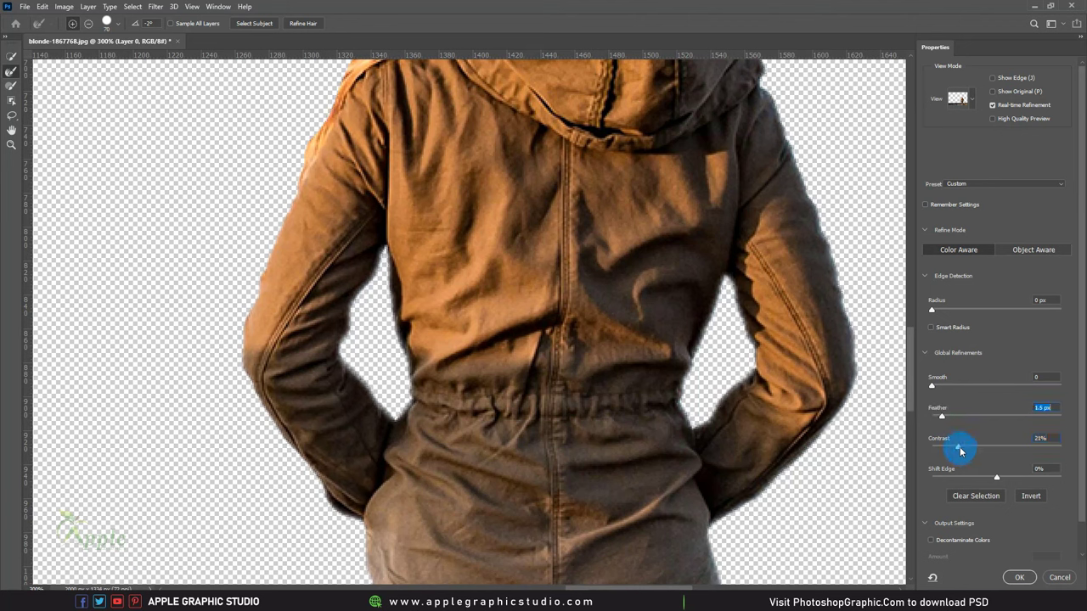
pyautogui.moveTo(960, 451)
pyautogui.mouseDown()
pyautogui.moveTo(981, 451)
pyautogui.moveTo(984, 480)
pyautogui.mouseUp()
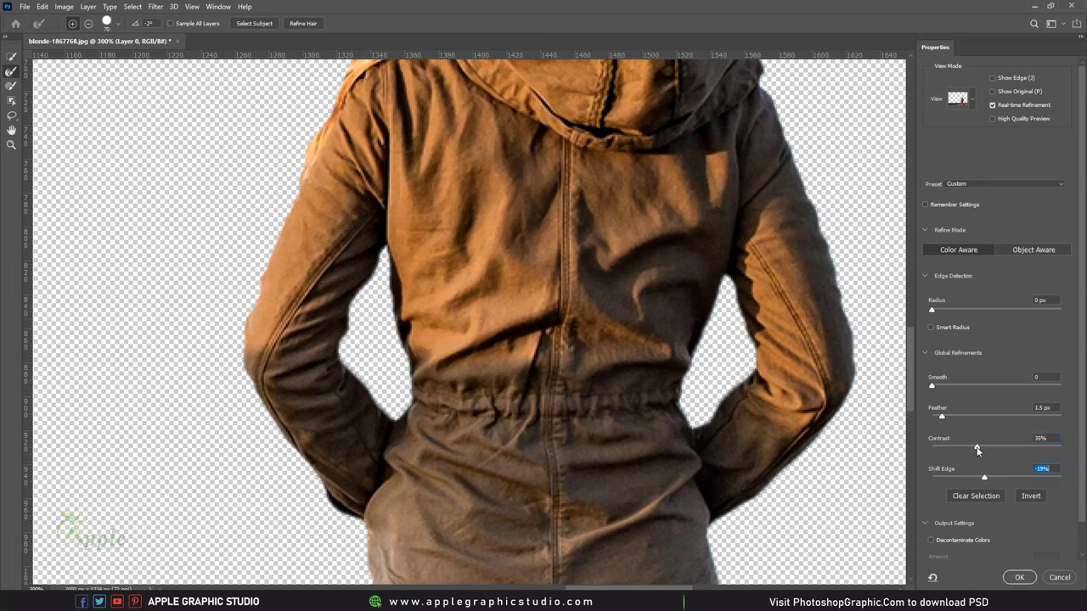
pyautogui.moveTo(982, 454); pyautogui.dragTo(990, 455)
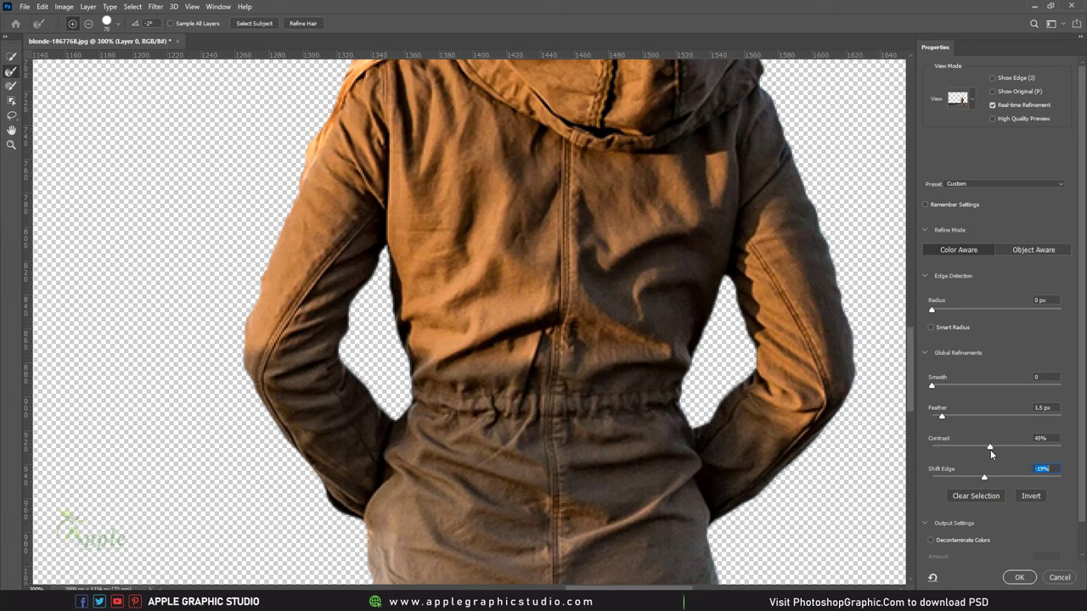
# Step: Set Shift Edge to -10% and apply the refined selection
pyautogui.moveTo(594, 305); pyautogui.dragTo(601, 455)
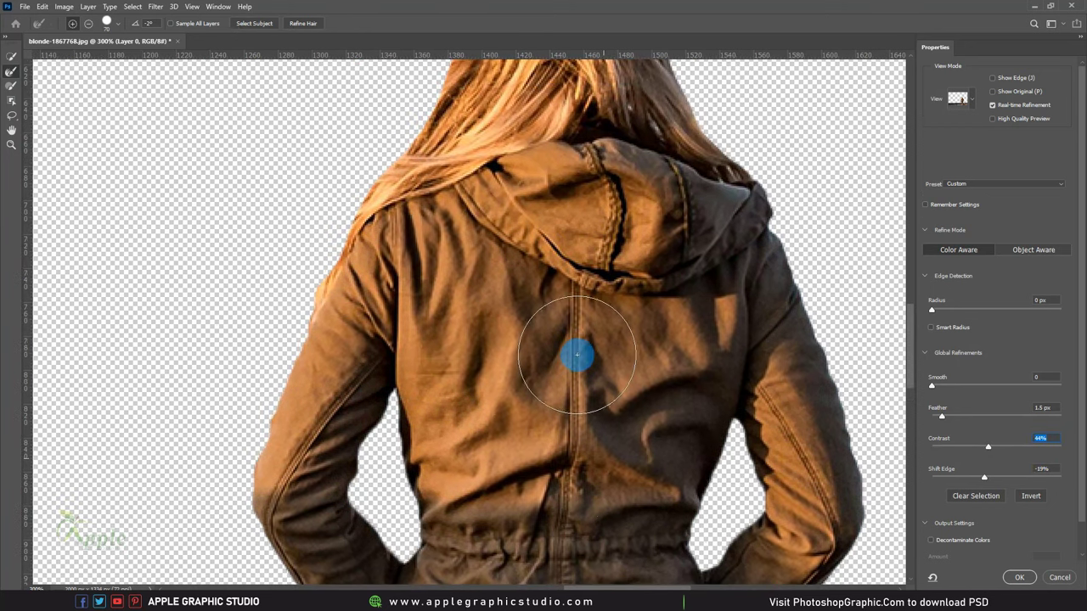
pyautogui.scroll(-2, 586, 365)
pyautogui.scroll(-1, 594, 376)
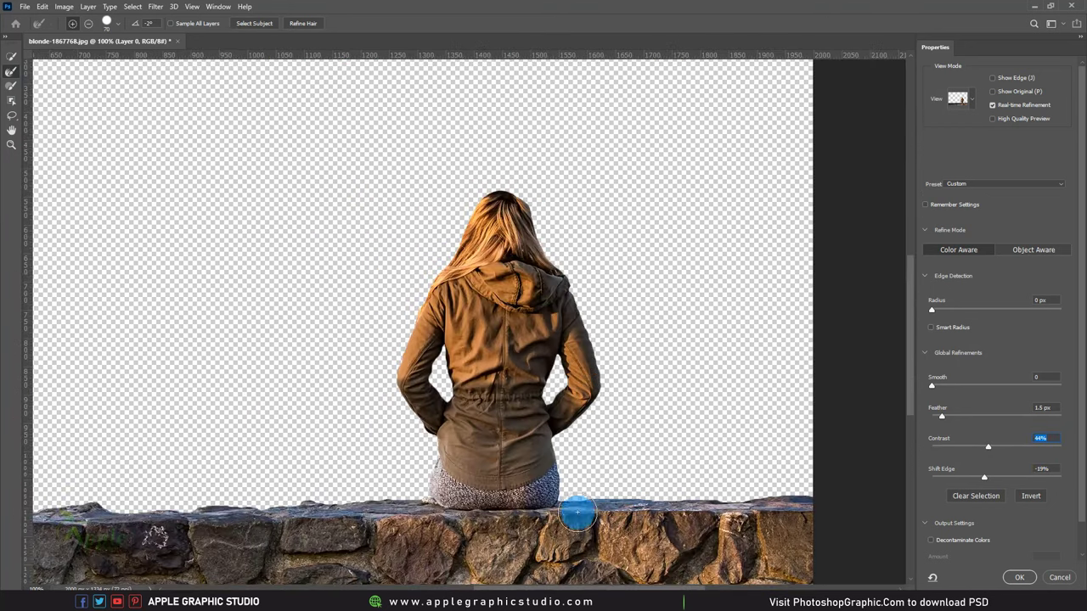
pyautogui.click(543, 495)
pyautogui.click(542, 495)
pyautogui.moveTo(548, 500); pyautogui.dragTo(631, 480)
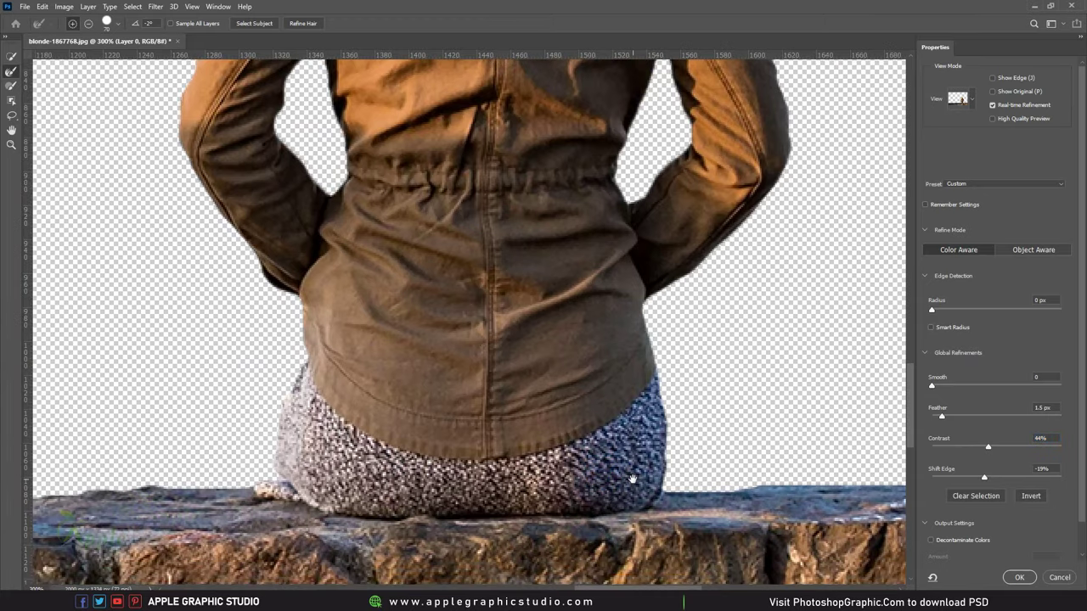
pyautogui.moveTo(857, 515); pyautogui.dragTo(901, 565)
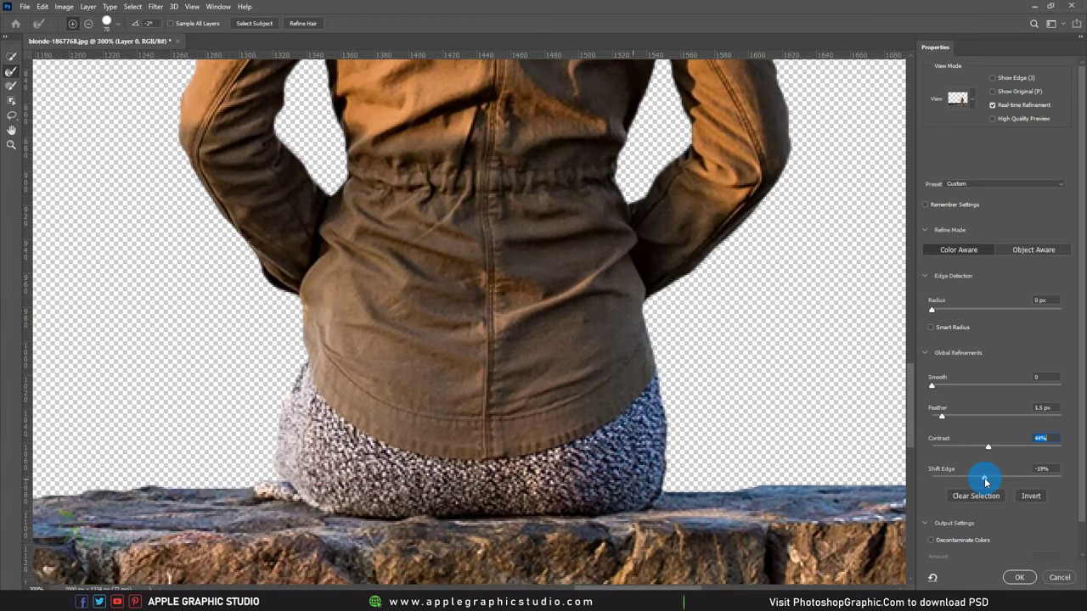
pyautogui.moveTo(988, 481); pyautogui.dragTo(991, 481)
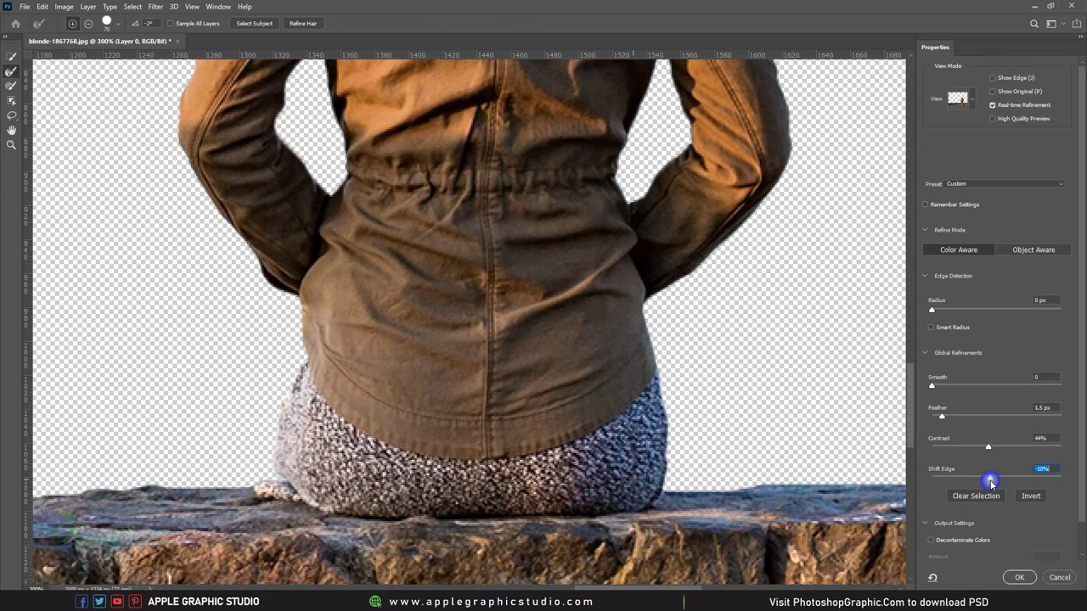
pyautogui.click(1020, 579)
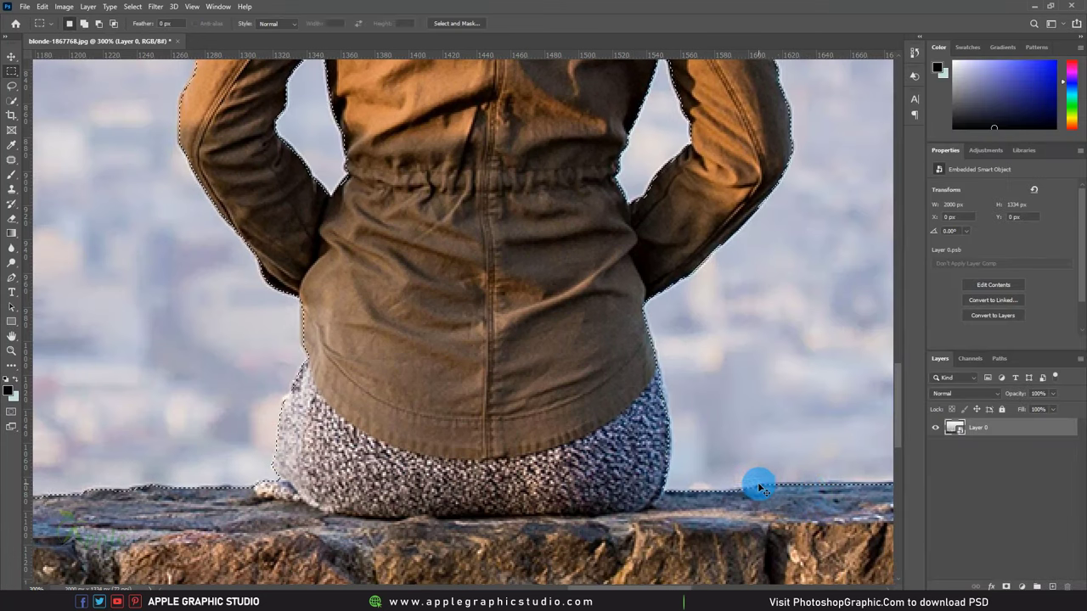
# Step: Add a layer mask to Layer 0 from the woman-and-wall selection
pyautogui.hotkey('ctrl', '-')
pyautogui.hotkey('ctrl', '-')
pyautogui.hotkey('ctrl', '-')
pyautogui.hotkey('ctrl', '-')
pyautogui.hotkey('ctrl', '0')
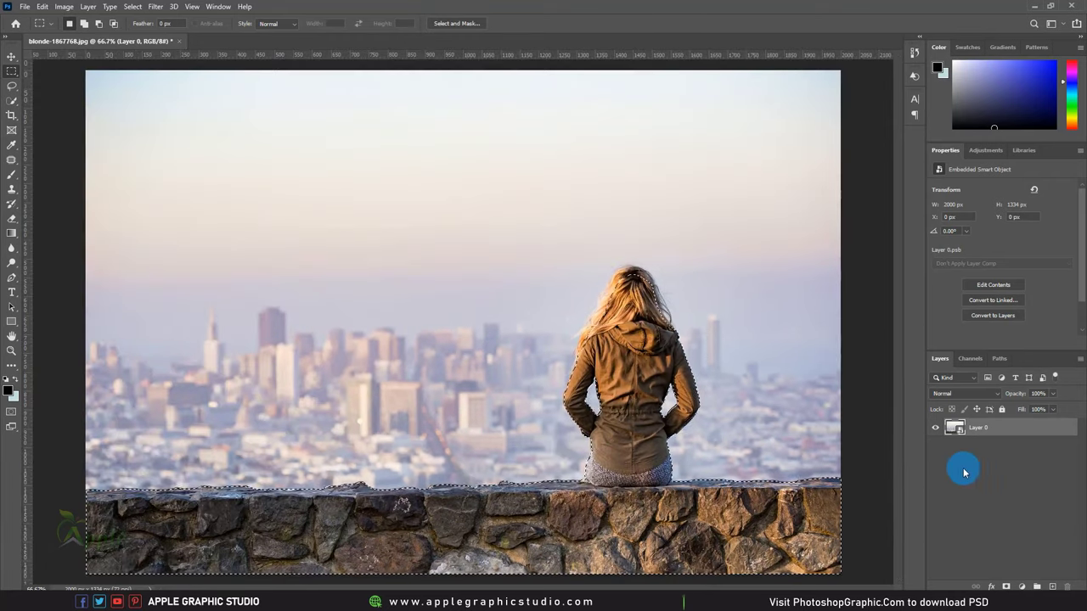
pyautogui.click(1007, 586)
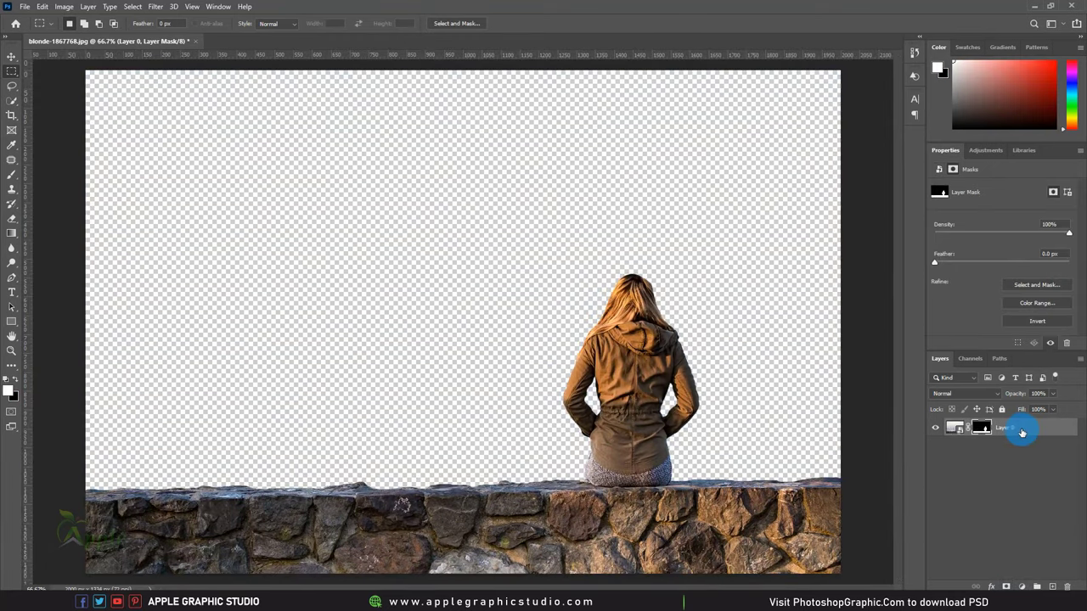
# Step: Duplicate Layer 0, delete the copy's mask, and add a new empty layer
pyautogui.moveTo(1021, 433); pyautogui.dragTo(1037, 585)
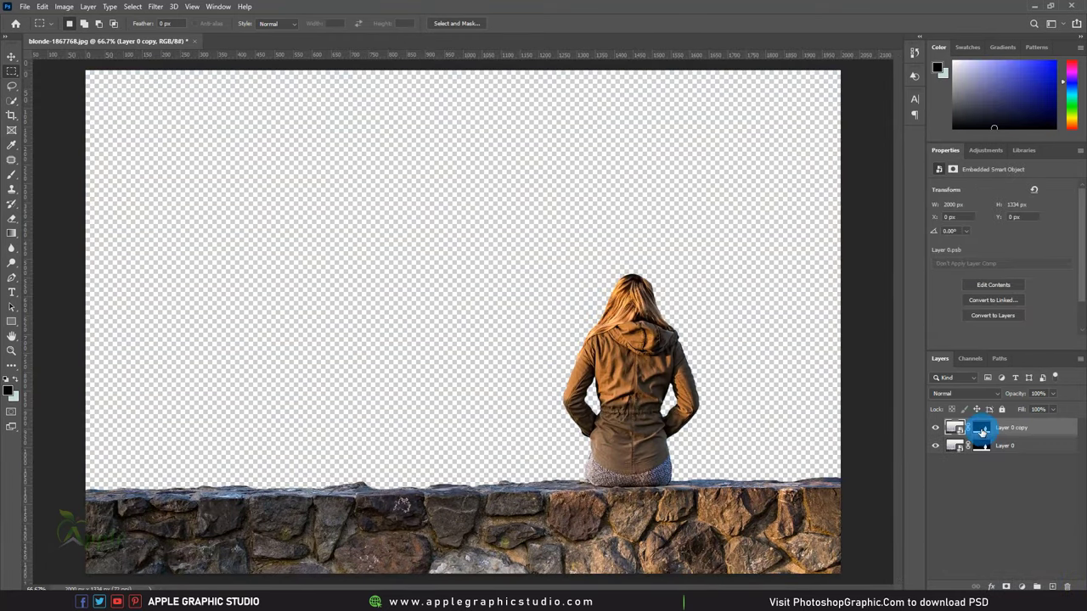
pyautogui.rightClick(980, 431)
pyautogui.click(983, 443)
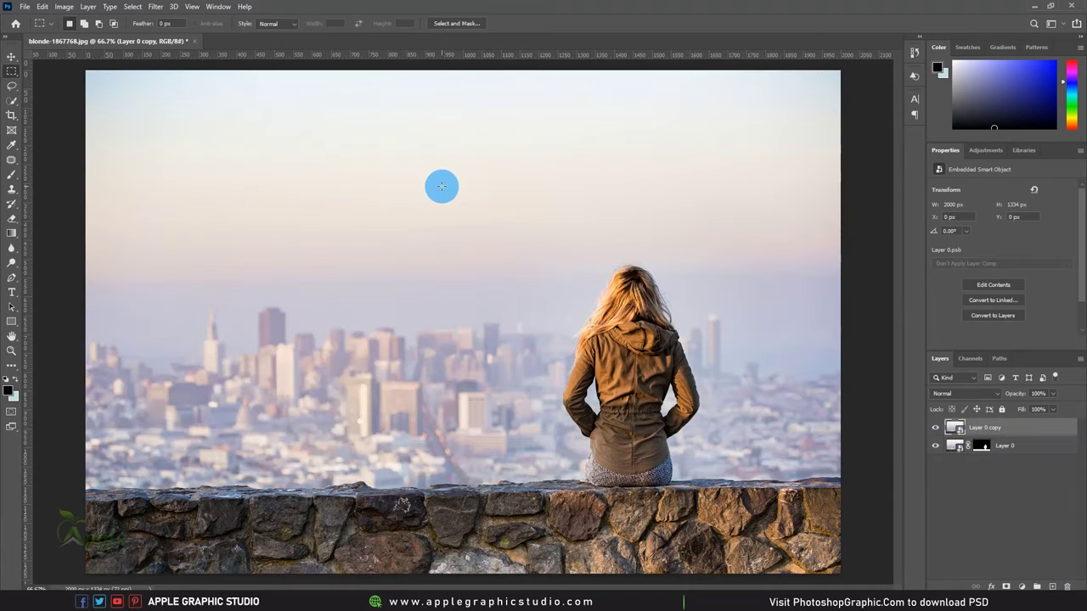
pyautogui.click(1022, 450)
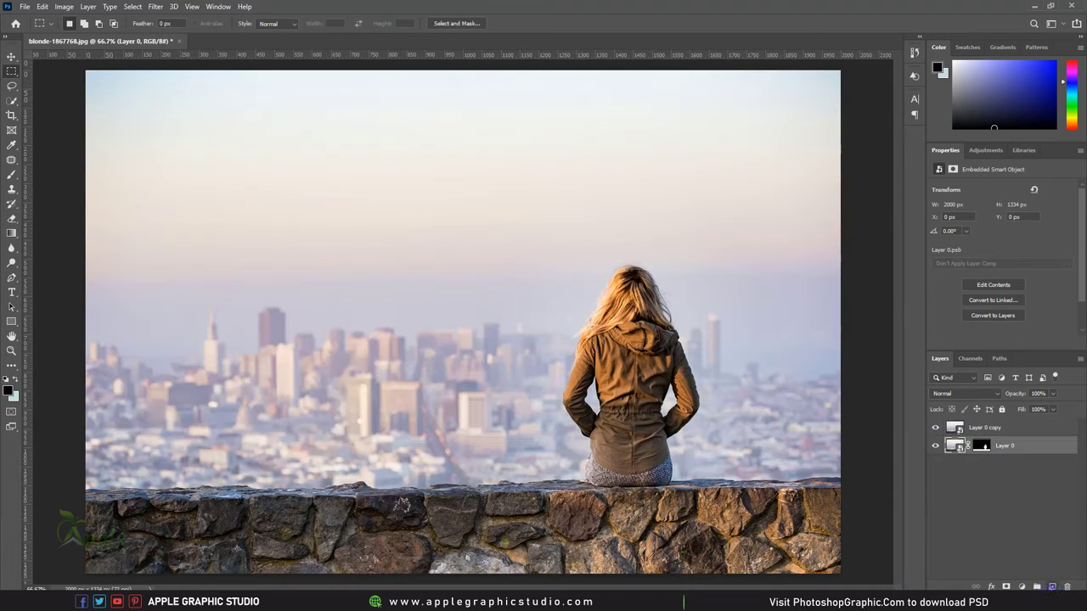
pyautogui.click(1052, 587)
# Step: Add a #484848 solid colour fill below Layer 0 and hide Layer 0 copy
pyautogui.moveTo(1002, 454); pyautogui.dragTo(999, 481)
pyautogui.click(1015, 586)
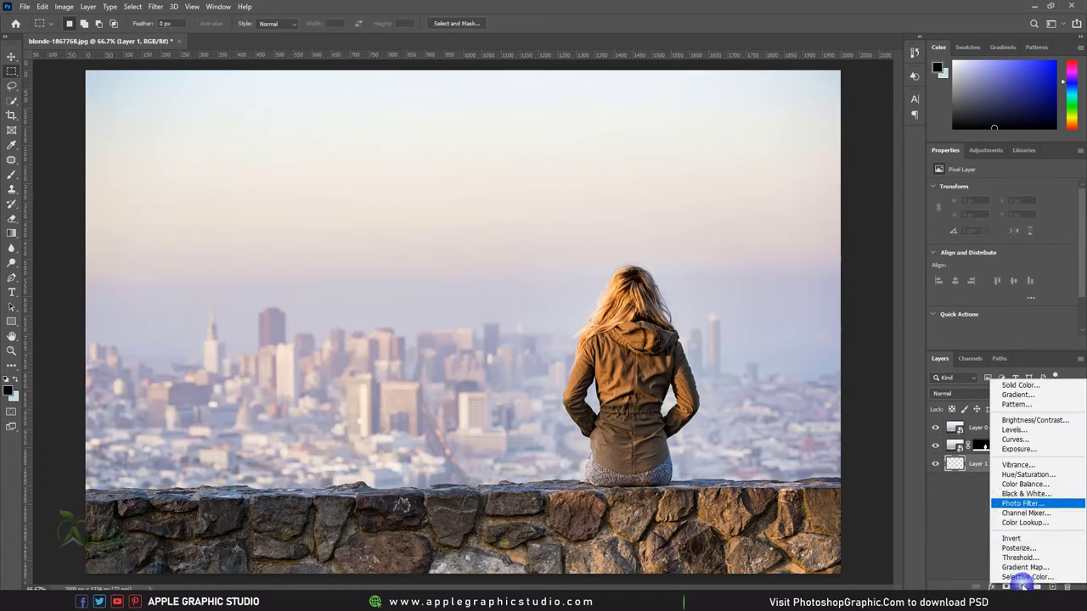
pyautogui.click(1017, 383)
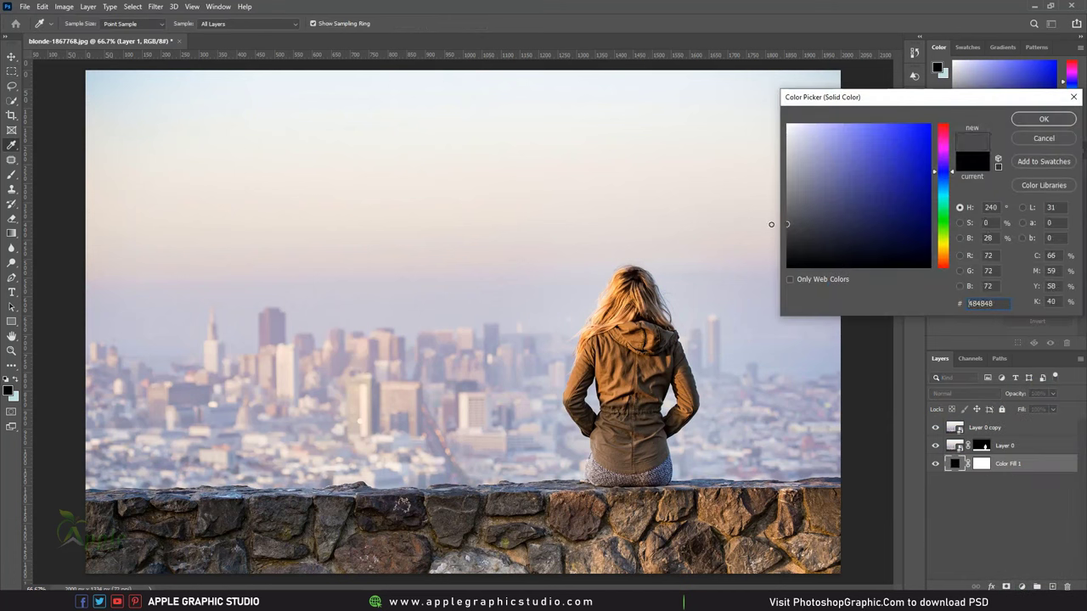
pyautogui.click(1043, 118)
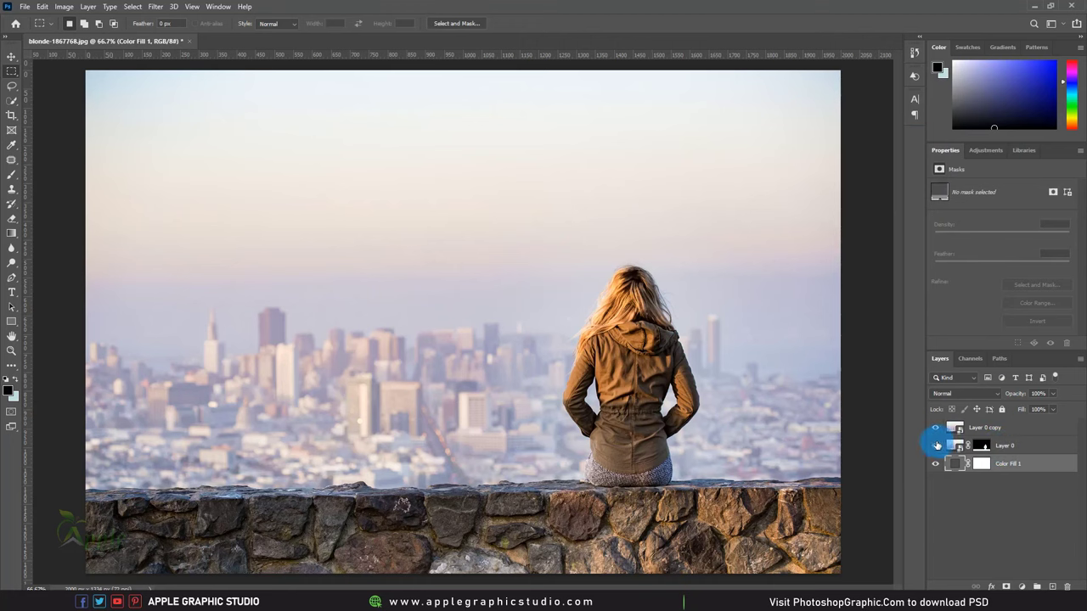
pyautogui.click(934, 427)
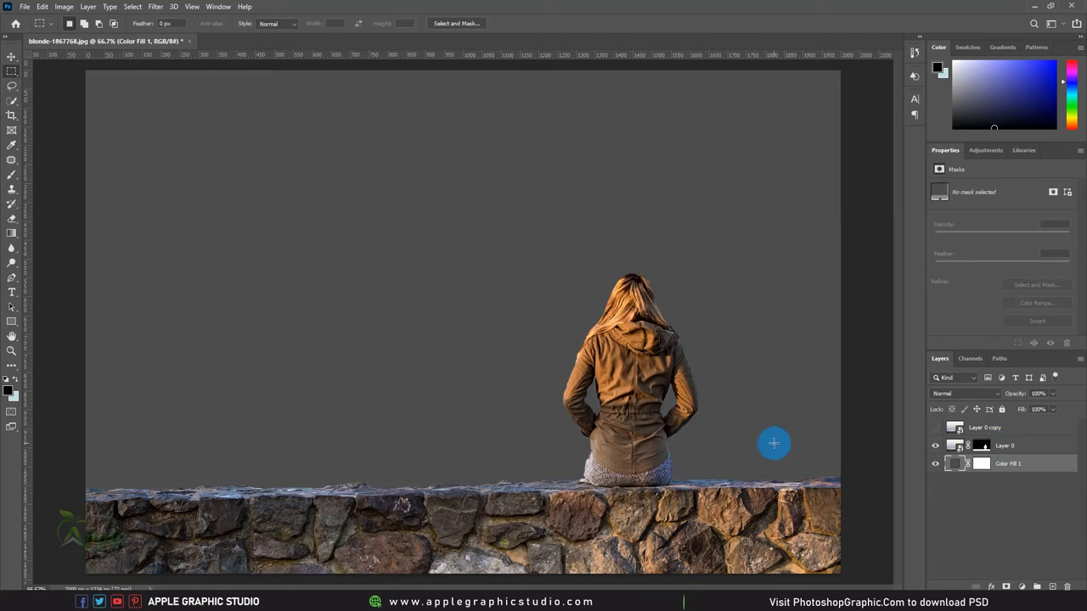
pyautogui.scroll(1, 608, 425)
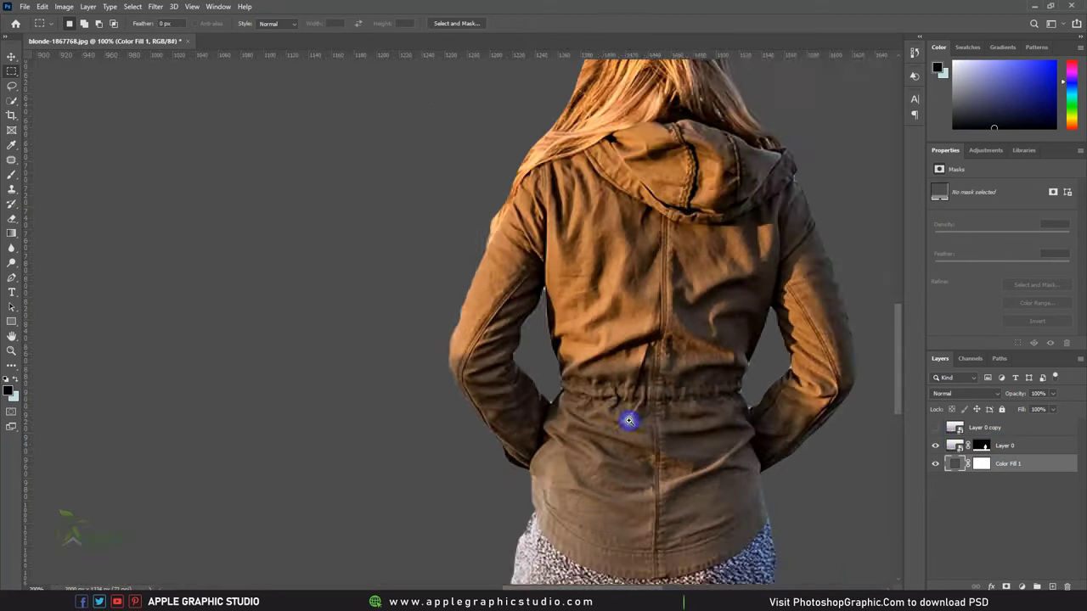
# Step: Paint on Layer 0's mask with the Brush along the jacket edge, adjusting brush flow
pyautogui.moveTo(628, 420)
pyautogui.mouseDown()
pyautogui.moveTo(735, 434)
pyautogui.moveTo(599, 287)
pyautogui.moveTo(626, 461)
pyautogui.moveTo(723, 321)
pyautogui.mouseUp()
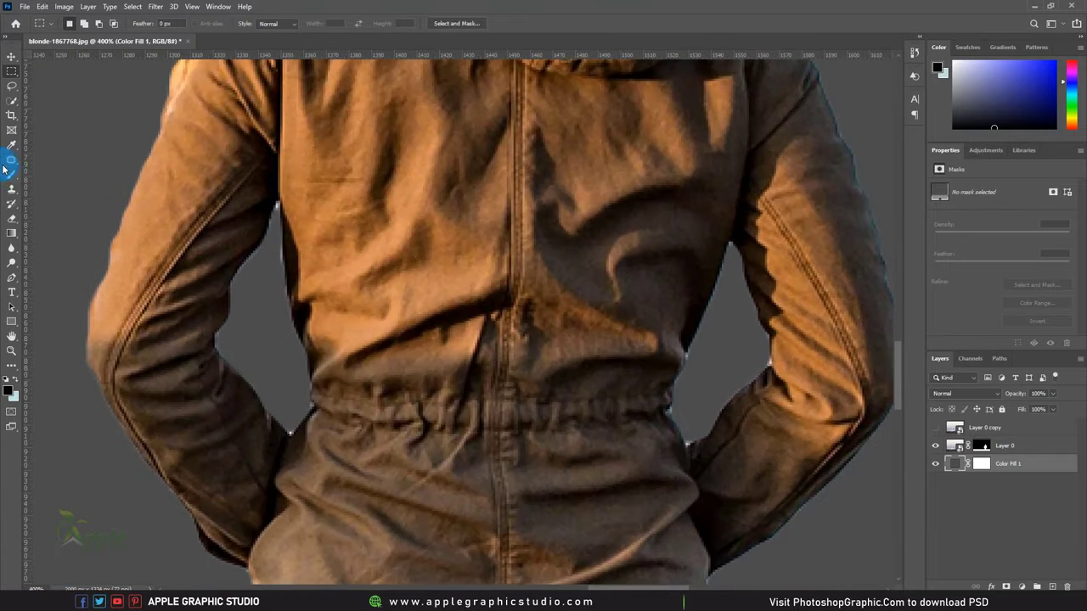
pyautogui.click(10, 174)
pyautogui.click(1066, 464)
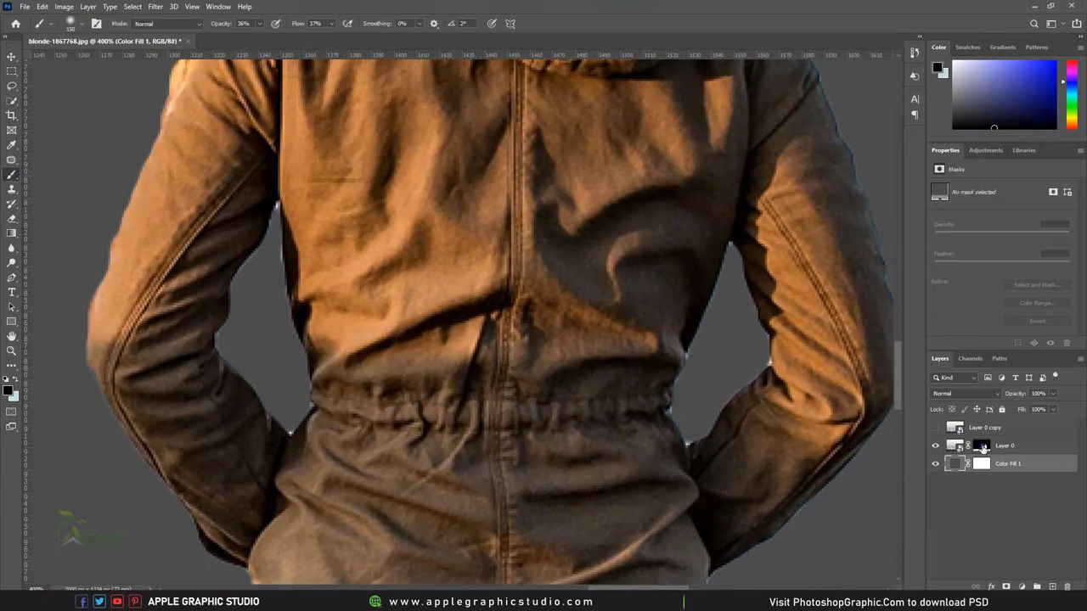
pyautogui.click(981, 447)
pyautogui.press('x')
pyautogui.moveTo(643, 255); pyautogui.dragTo(709, 266)
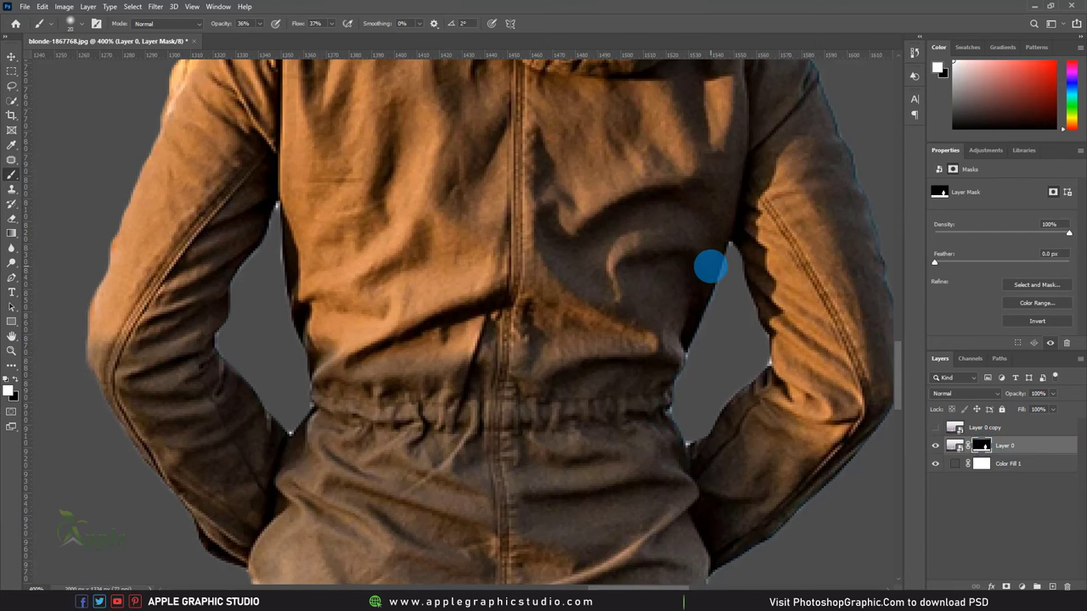
pyautogui.scroll(1, 731, 248)
pyautogui.click(16, 382)
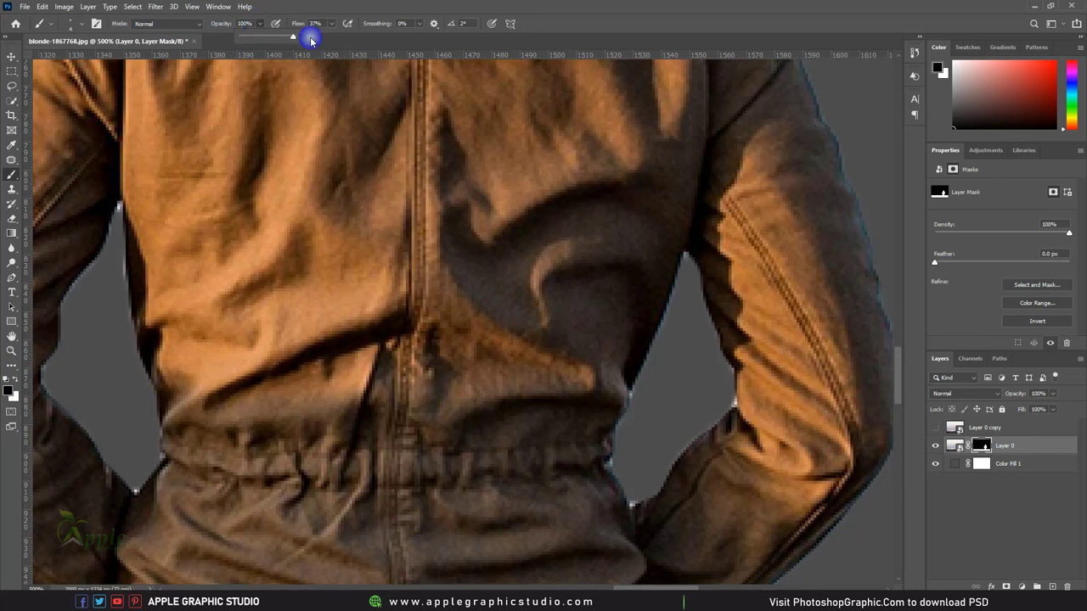
pyautogui.click(332, 24)
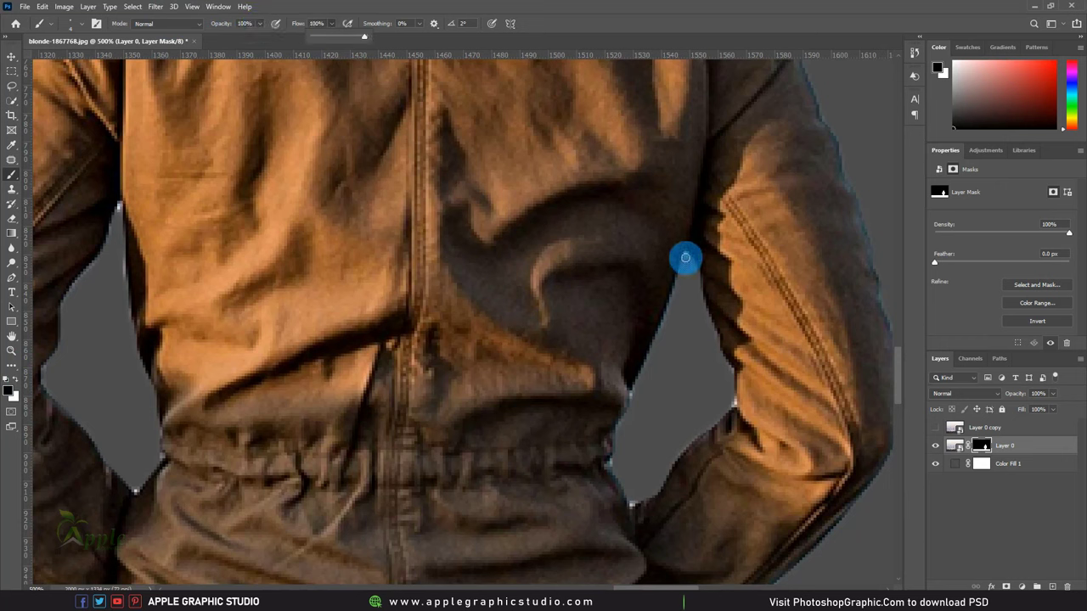
pyautogui.click(685, 257)
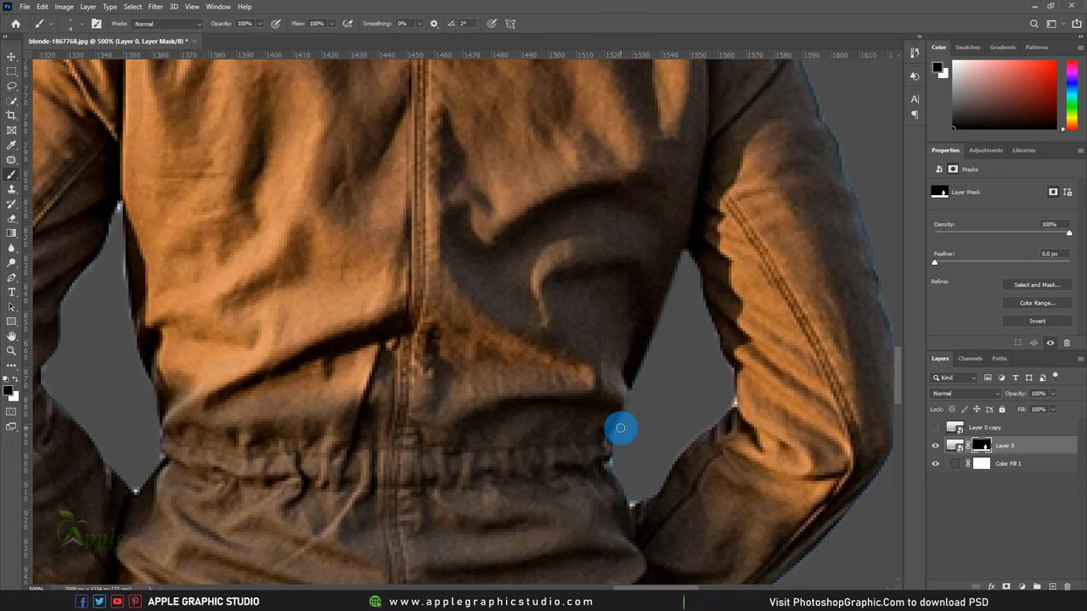
# Step: Clean the mask edges along her jacket, arms and hips, then zoom out to 66.7%
pyautogui.scroll(-3, 611, 328)
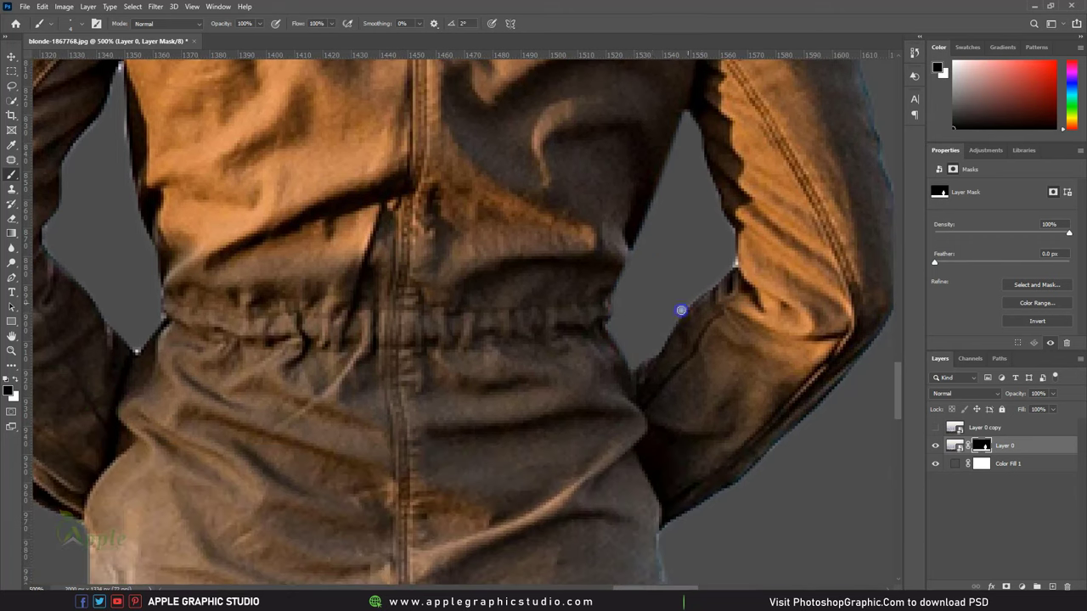
pyautogui.moveTo(737, 262); pyautogui.dragTo(718, 360)
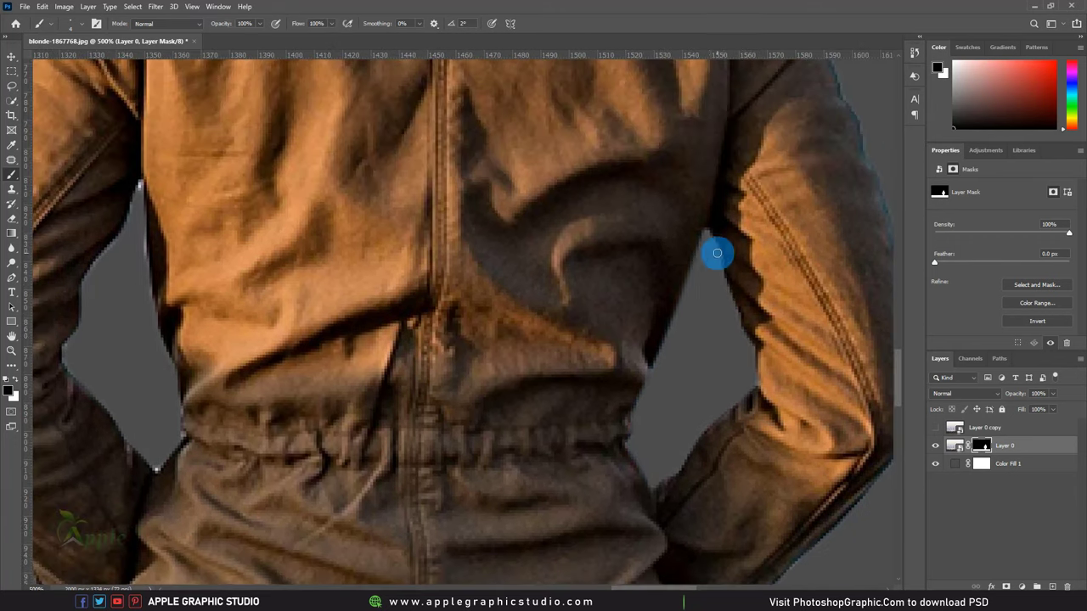
pyautogui.moveTo(716, 249); pyautogui.dragTo(670, 360)
pyautogui.moveTo(660, 435); pyautogui.dragTo(658, 385)
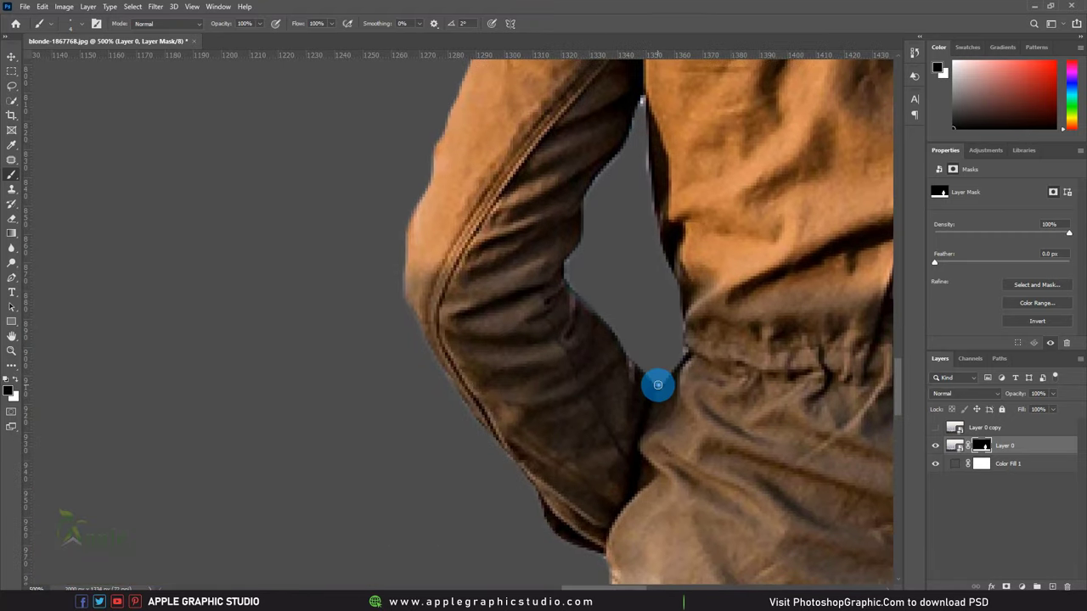
pyautogui.moveTo(670, 246); pyautogui.dragTo(662, 335)
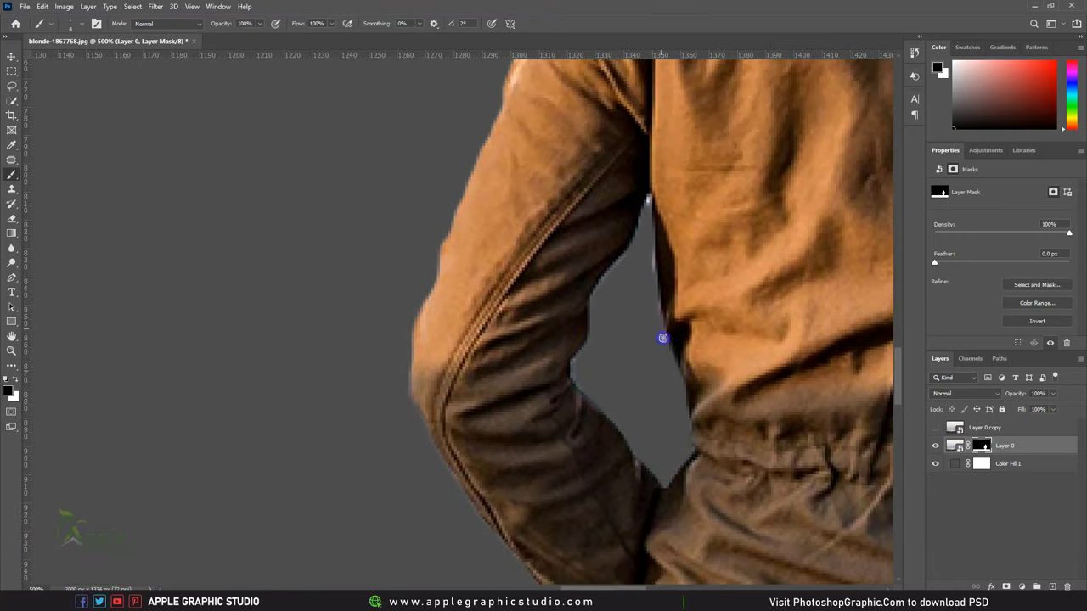
pyautogui.moveTo(594, 299); pyautogui.dragTo(617, 234)
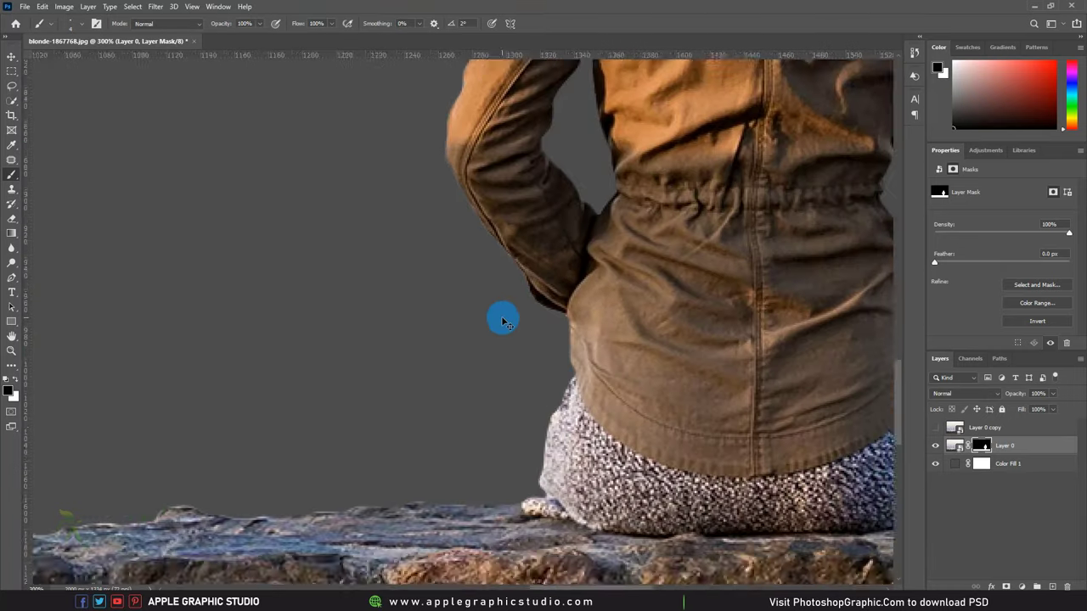
pyautogui.moveTo(675, 376); pyautogui.dragTo(500, 317)
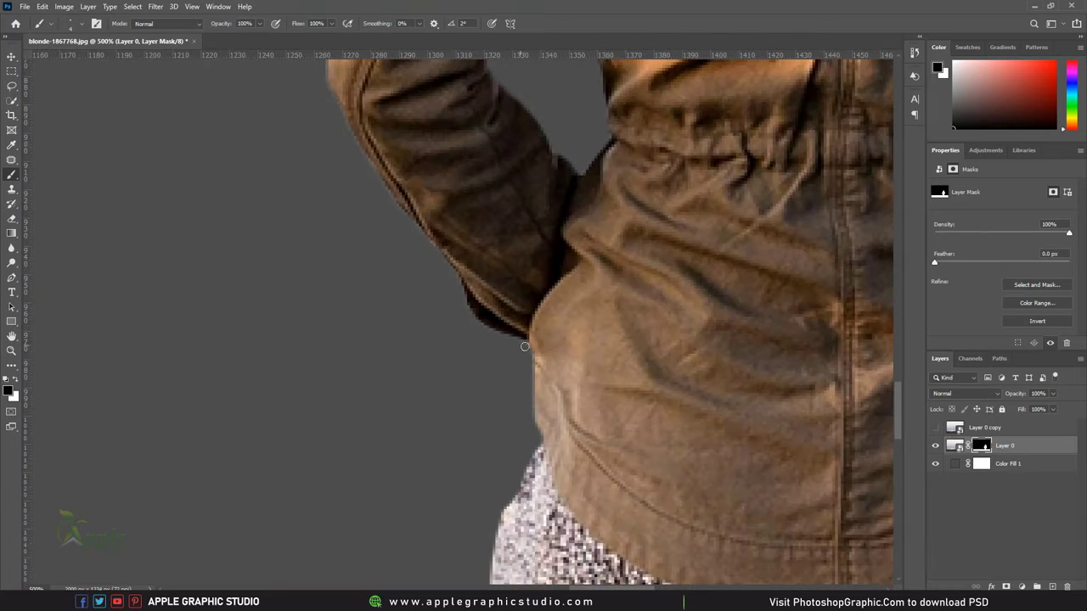
pyautogui.moveTo(418, 229); pyautogui.dragTo(550, 318)
pyautogui.moveTo(468, 197)
pyautogui.mouseDown()
pyautogui.moveTo(560, 339)
pyautogui.moveTo(388, 382)
pyautogui.mouseUp()
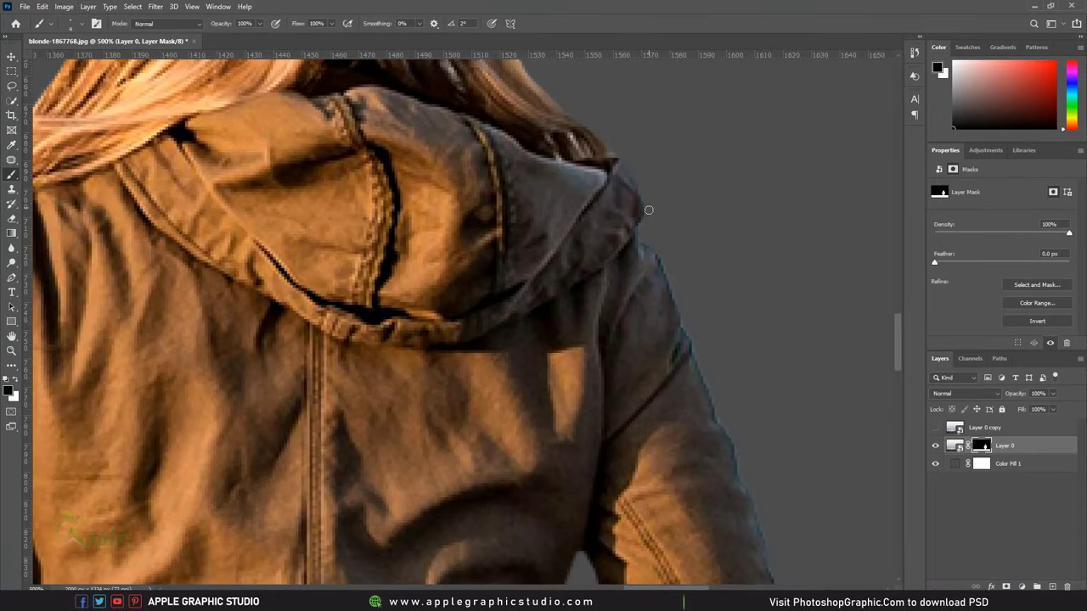
pyautogui.hscroll(3, 649, 209)
pyautogui.moveTo(597, 336); pyautogui.dragTo(497, 242)
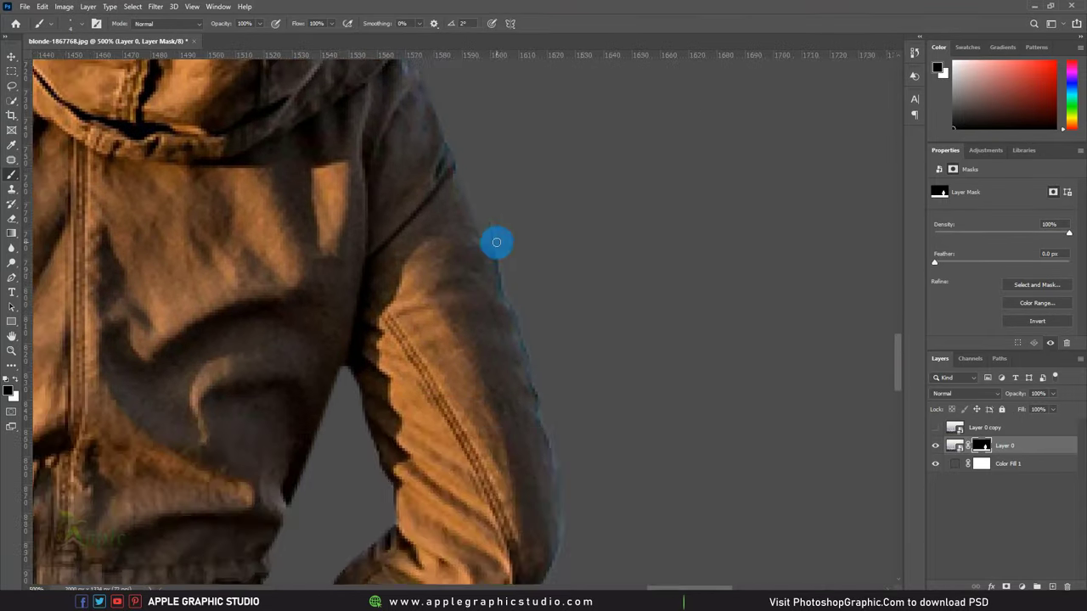
pyautogui.moveTo(535, 382)
pyautogui.mouseDown()
pyautogui.moveTo(430, 255)
pyautogui.moveTo(649, 284)
pyautogui.mouseUp()
pyautogui.scroll(-5, 439, 302)
pyautogui.moveTo(568, 303); pyautogui.dragTo(476, 396)
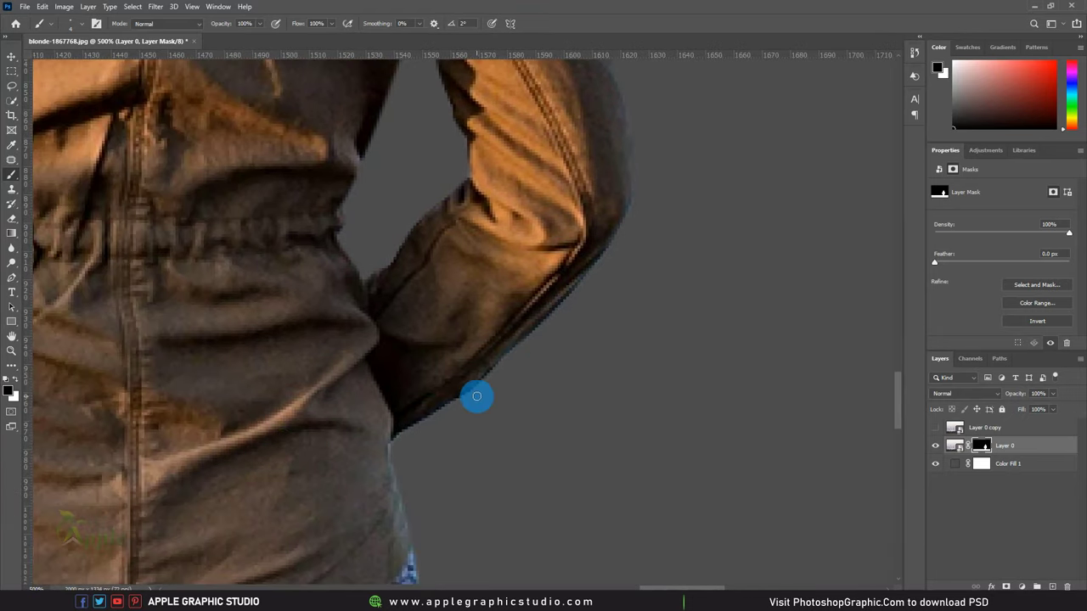
pyautogui.scroll(-5, 395, 443)
pyautogui.scroll(-5, 461, 363)
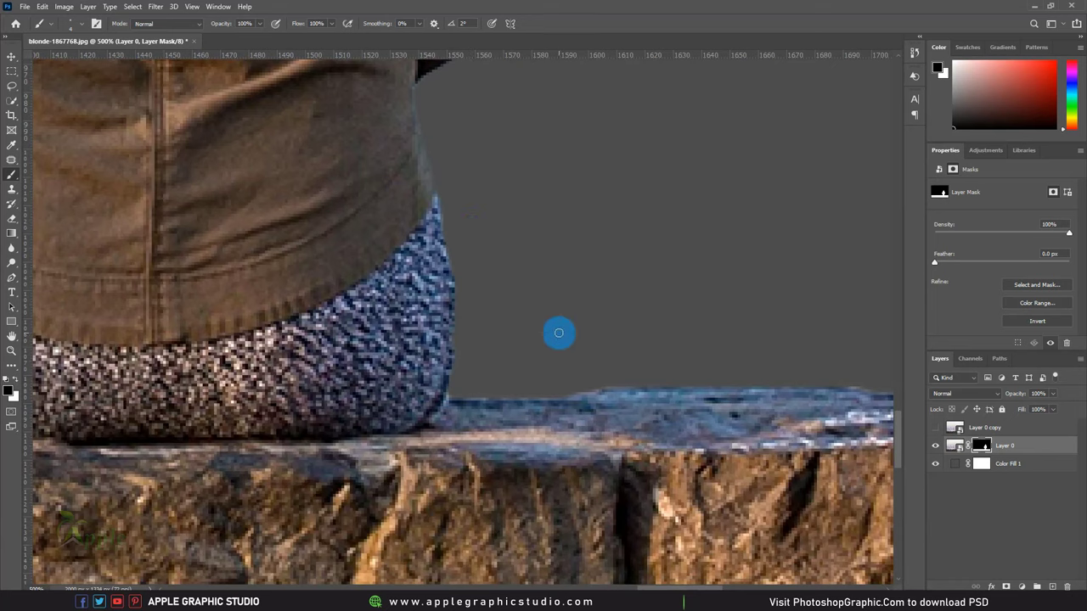
pyautogui.keyDown('alt'); pyautogui.scroll(-2, 592, 316); pyautogui.keyUp('alt')
pyautogui.keyDown('alt'); pyautogui.scroll(-2, 585, 294); pyautogui.keyUp('alt')
pyautogui.keyDown('alt'); pyautogui.scroll(-1, 585, 294); pyautogui.keyUp('alt')
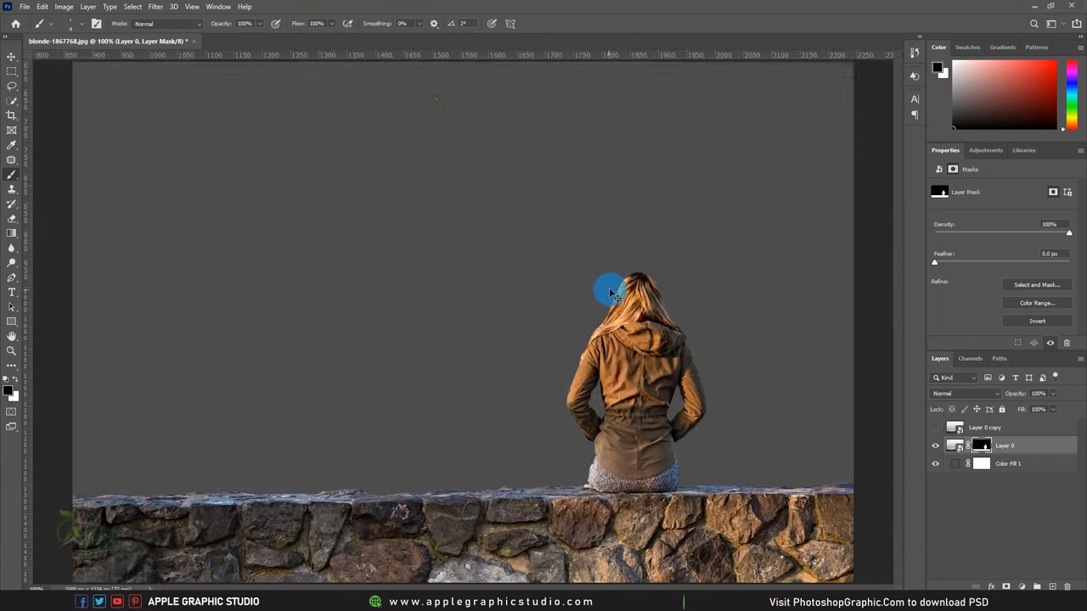
# Step: Show and select Layer 0 copy, then select the woman with Select > Subject
pyautogui.click(1039, 444)
pyautogui.click(1004, 429)
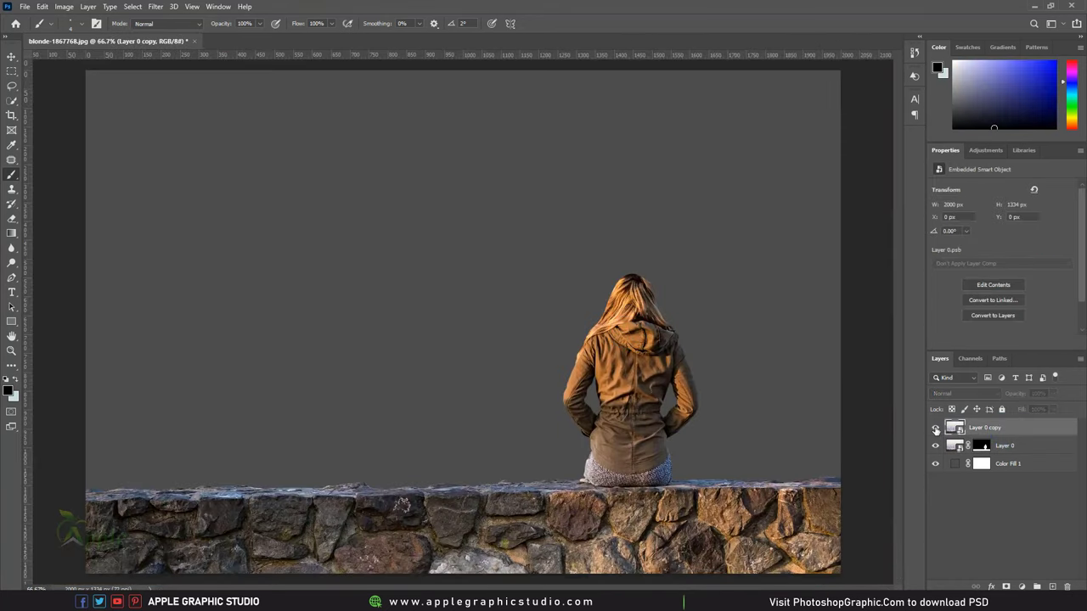
pyautogui.click(935, 428)
pyautogui.click(135, 7)
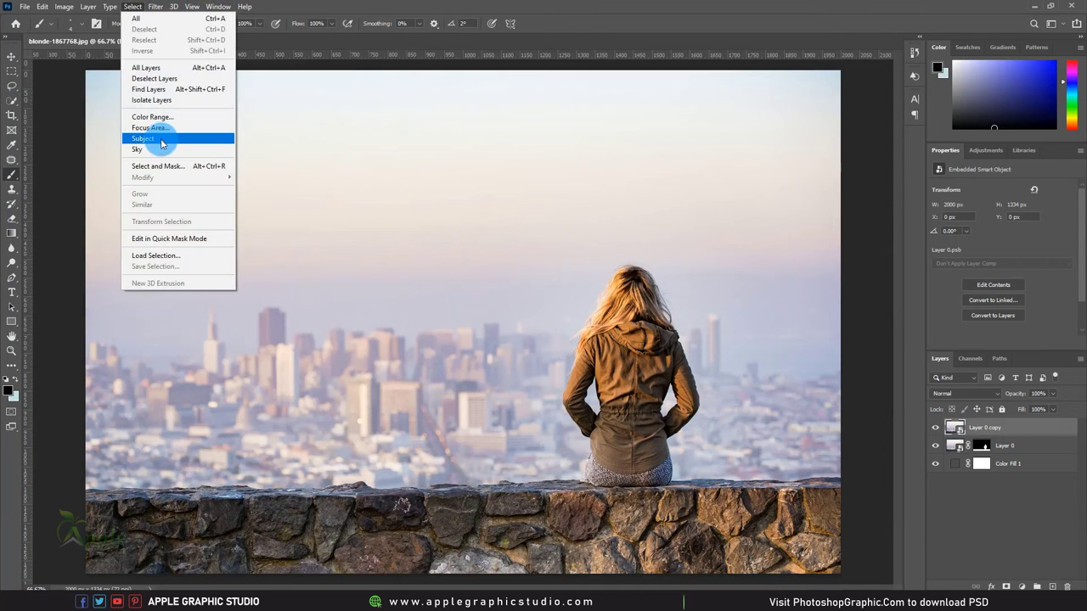
pyautogui.click(159, 141)
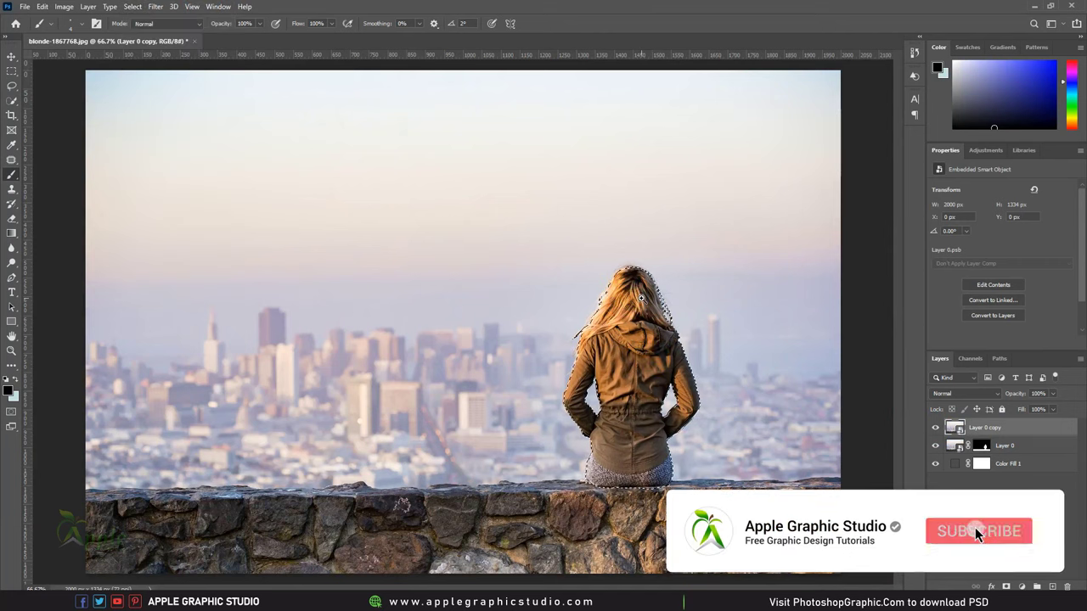
# Step: Subtract her body from the selection with the Lasso, leaving only the hair
pyautogui.hotkey('ctrl', '+')
pyautogui.hotkey('ctrl', '+')
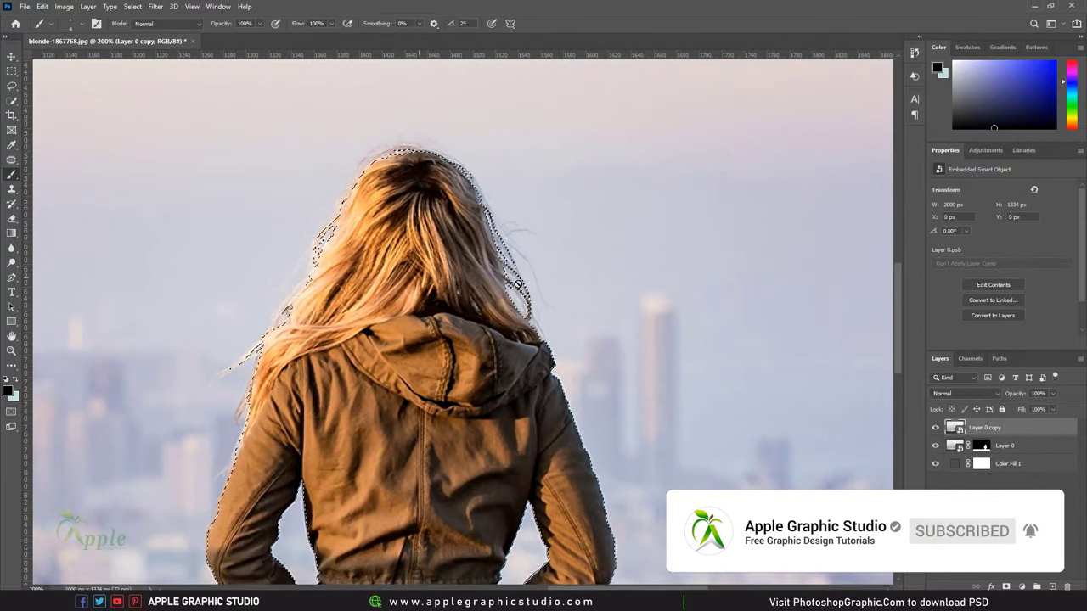
pyautogui.click(11, 86)
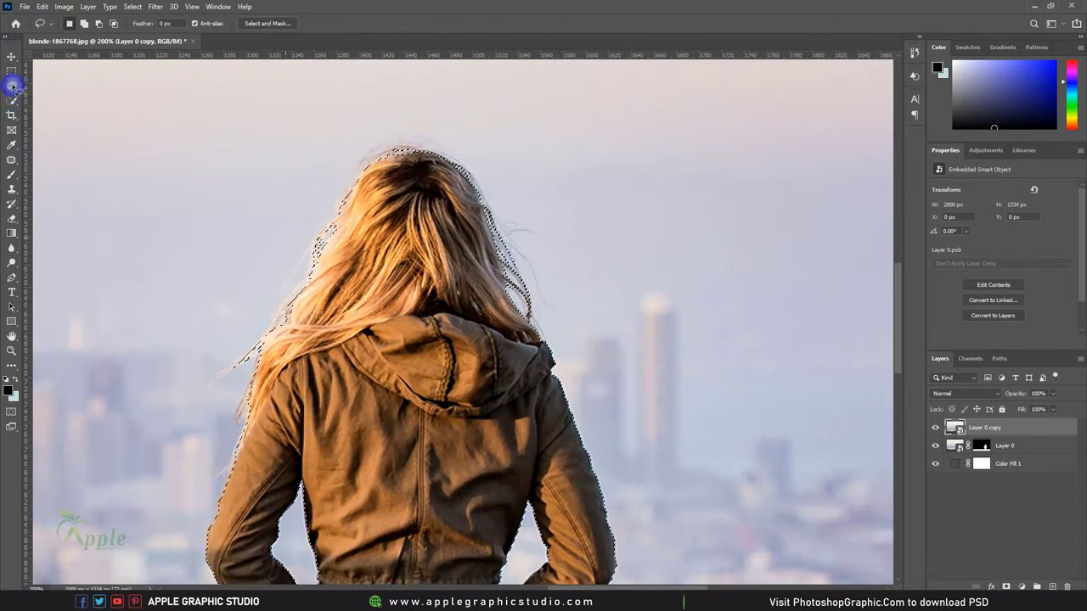
pyautogui.moveTo(289, 344)
pyautogui.mouseDown()
pyautogui.moveTo(260, 334)
pyautogui.moveTo(238, 486)
pyautogui.mouseUp()
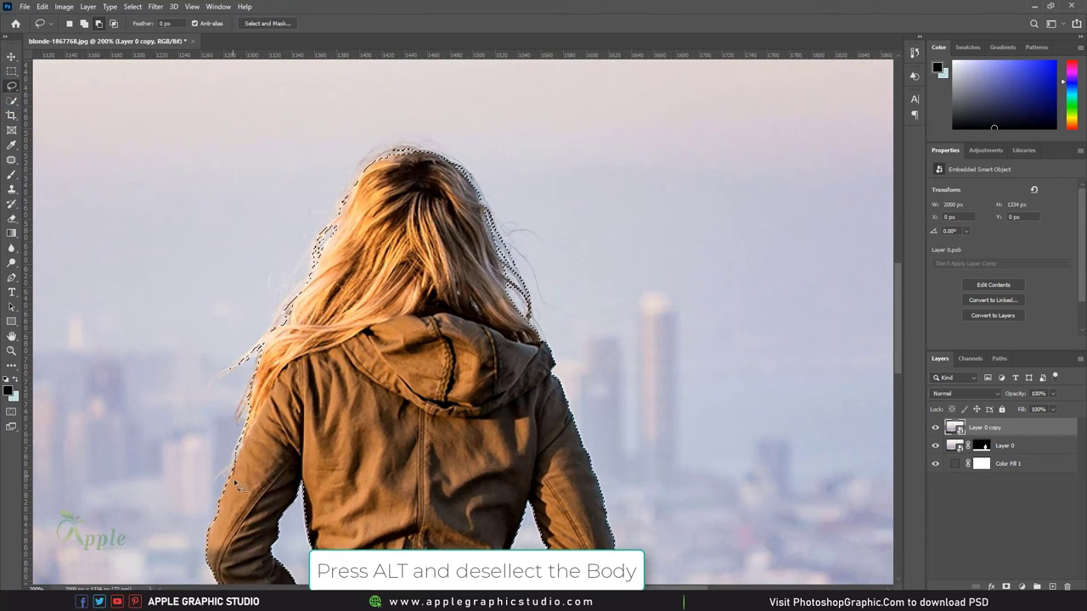
pyautogui.moveTo(514, 440); pyautogui.dragTo(549, 407)
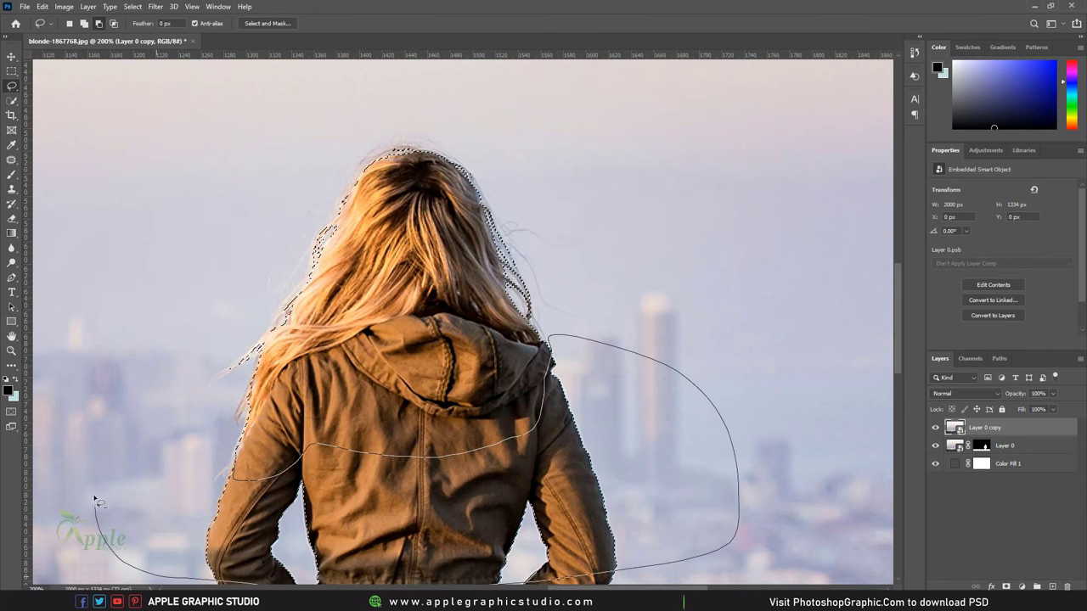
pyautogui.moveTo(95, 499); pyautogui.dragTo(97, 501)
pyautogui.hotkey('ctrl', '0')
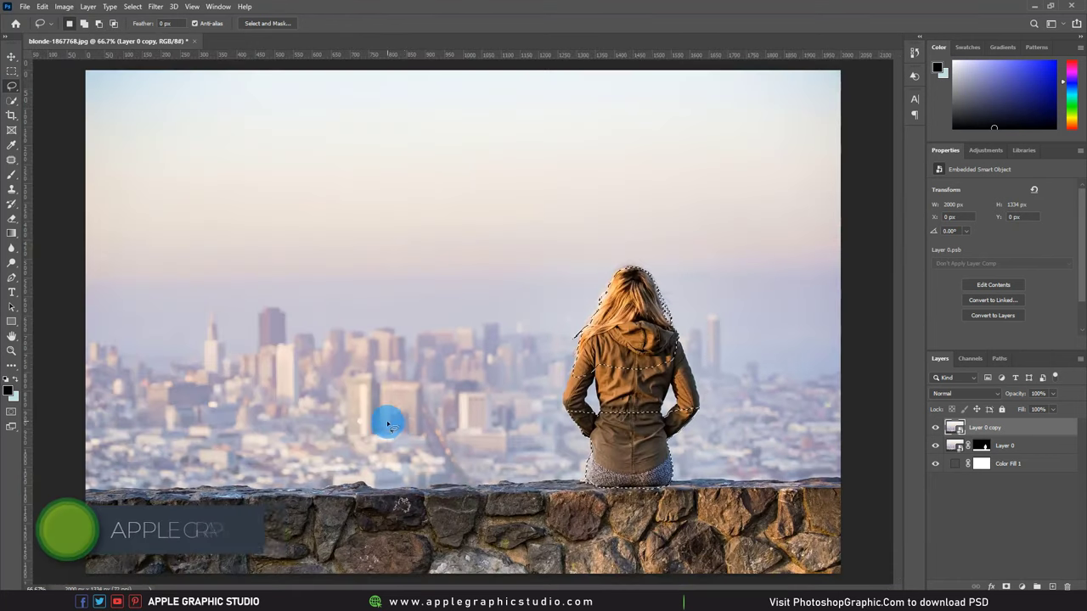
pyautogui.moveTo(388, 425); pyautogui.dragTo(669, 396)
pyautogui.moveTo(633, 556); pyautogui.dragTo(543, 416)
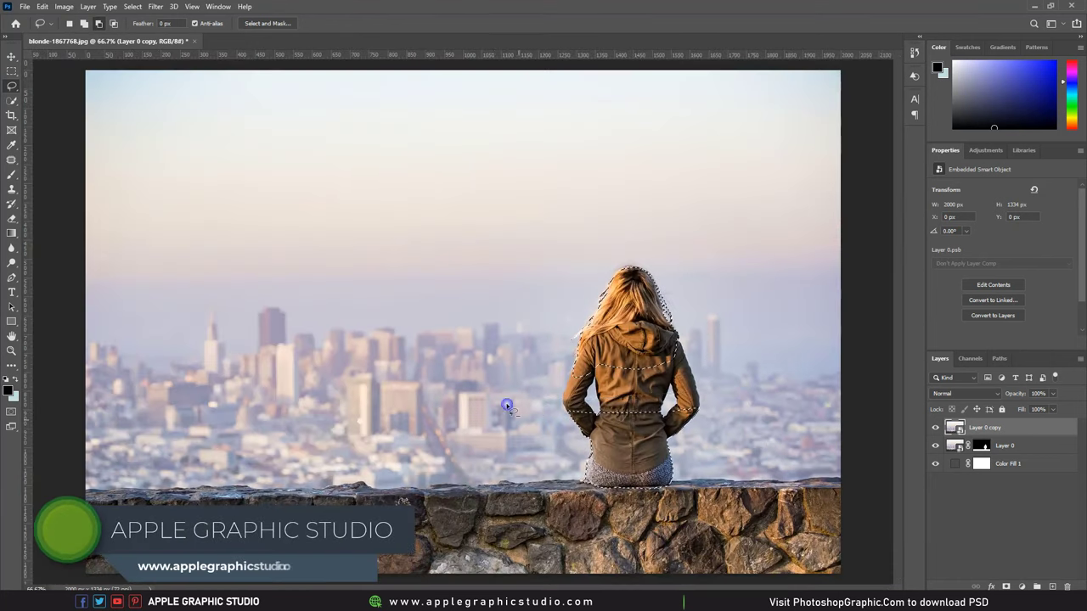
pyautogui.scroll(1, 622, 274)
pyautogui.scroll(1, 594, 408)
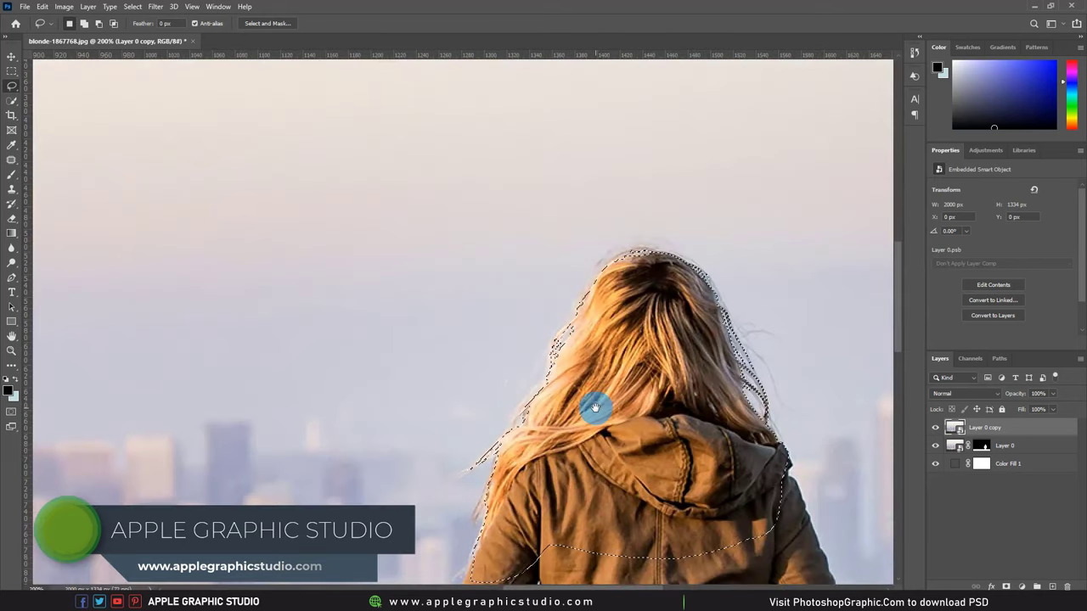
pyautogui.scroll(2, 551, 269)
pyautogui.click(10, 74)
# Step: Refine the hair selection edges and mask Layer 0 copy to that selection
pyautogui.click(452, 23)
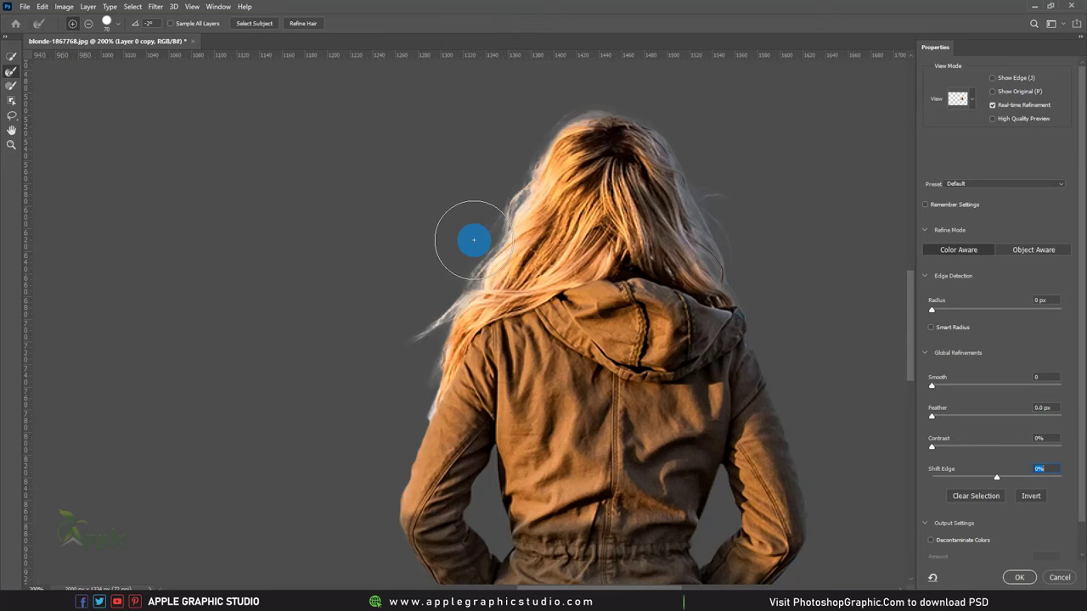
pyautogui.moveTo(473, 241); pyautogui.dragTo(447, 311)
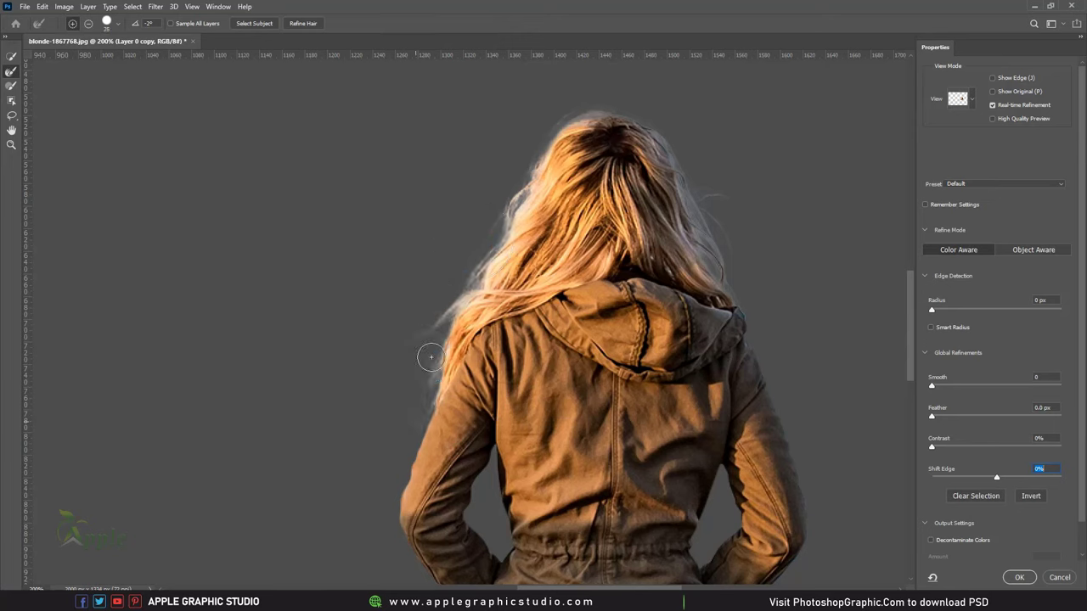
pyautogui.moveTo(535, 148); pyautogui.dragTo(586, 108)
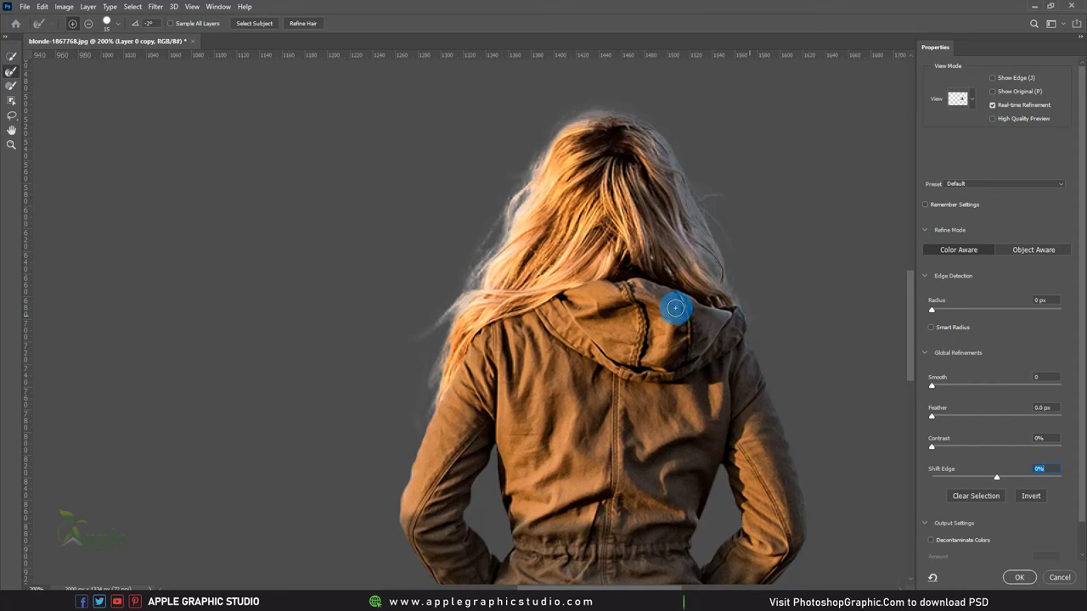
pyautogui.moveTo(675, 308)
pyautogui.mouseDown()
pyautogui.moveTo(568, 345)
pyautogui.moveTo(567, 335)
pyautogui.mouseUp()
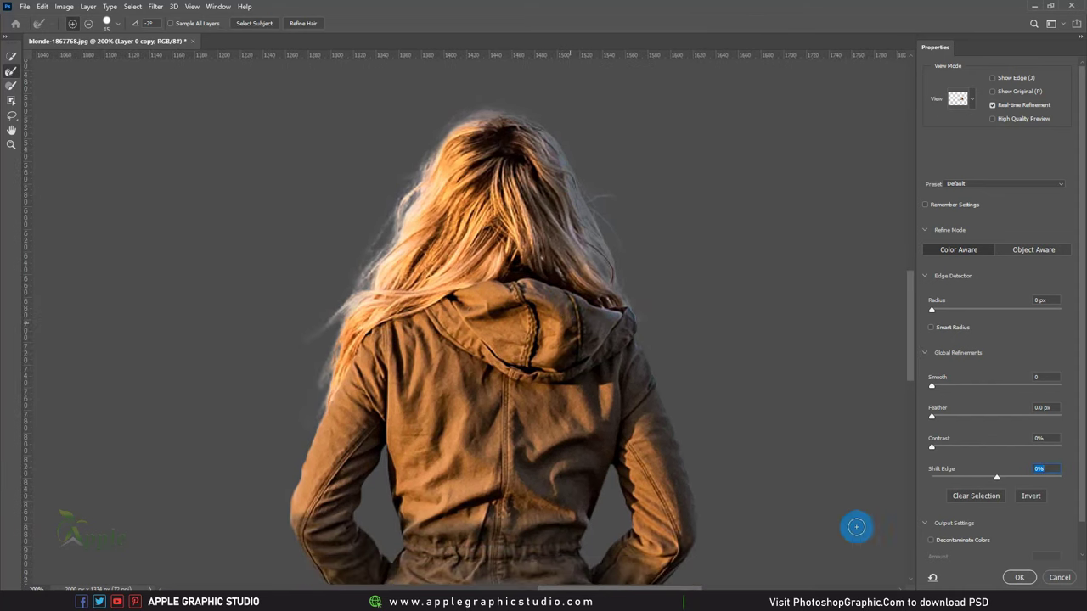
pyautogui.click(1018, 577)
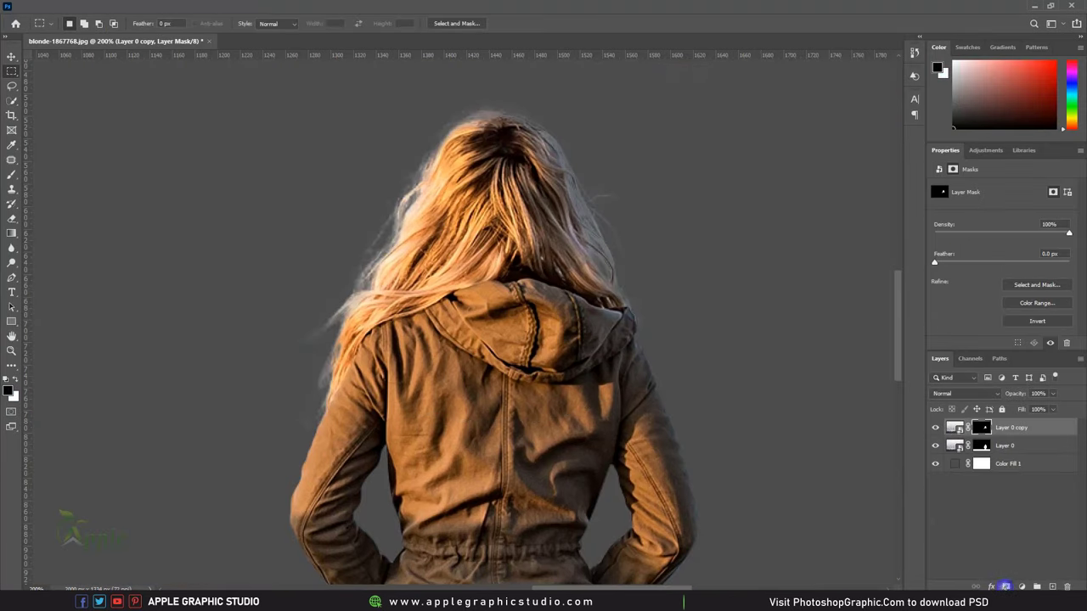
pyautogui.click(1006, 586)
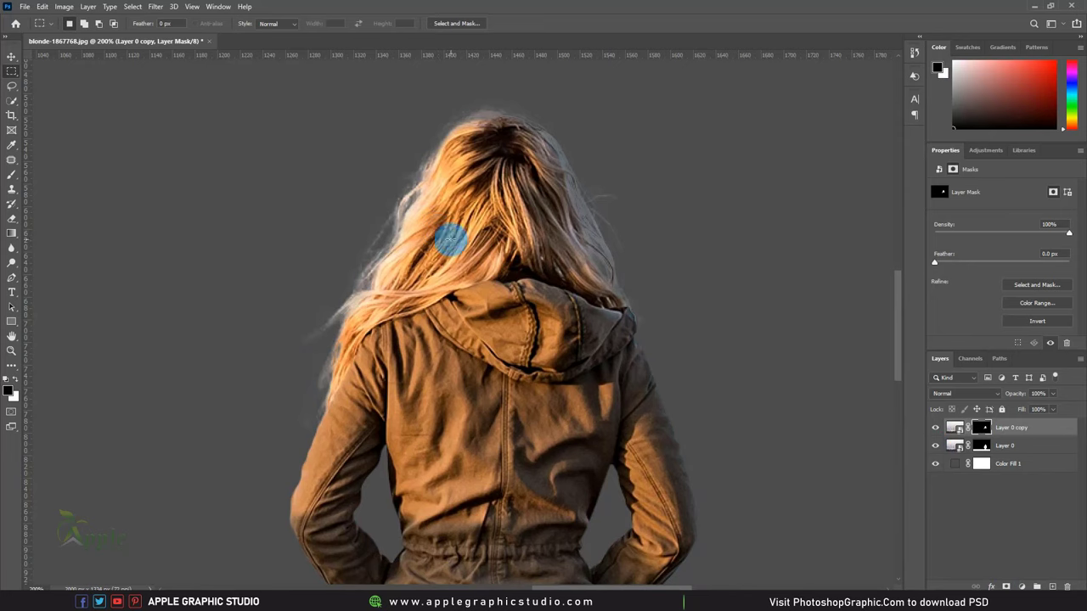
# Step: Brush the mask clean along the jacket fringe, left hair edge and hood edge
pyautogui.scroll(1, 447, 175)
pyautogui.moveTo(465, 286); pyautogui.dragTo(524, 249)
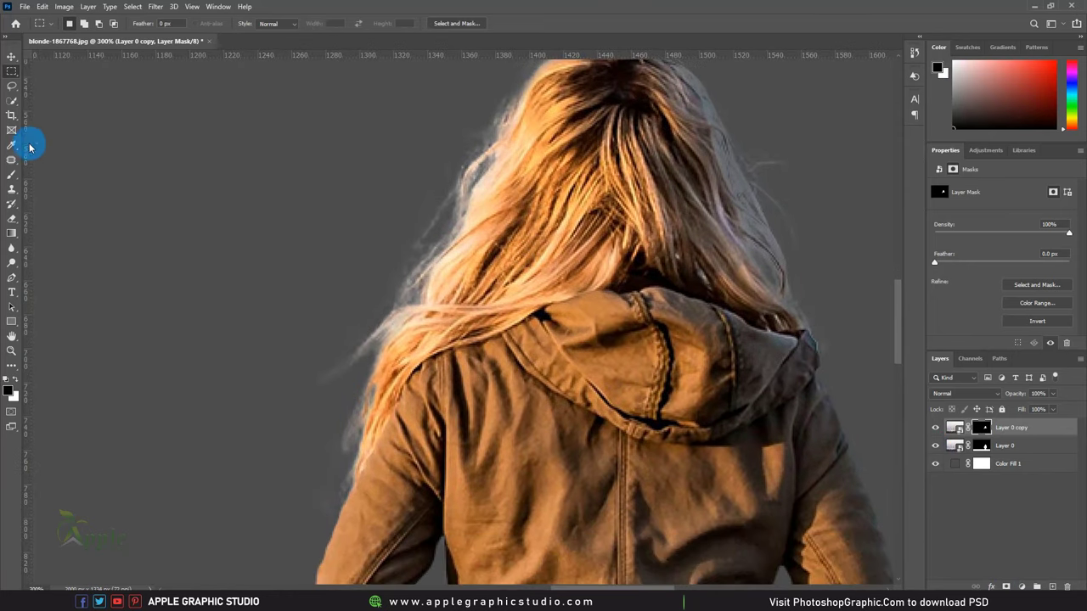
pyautogui.click(13, 175)
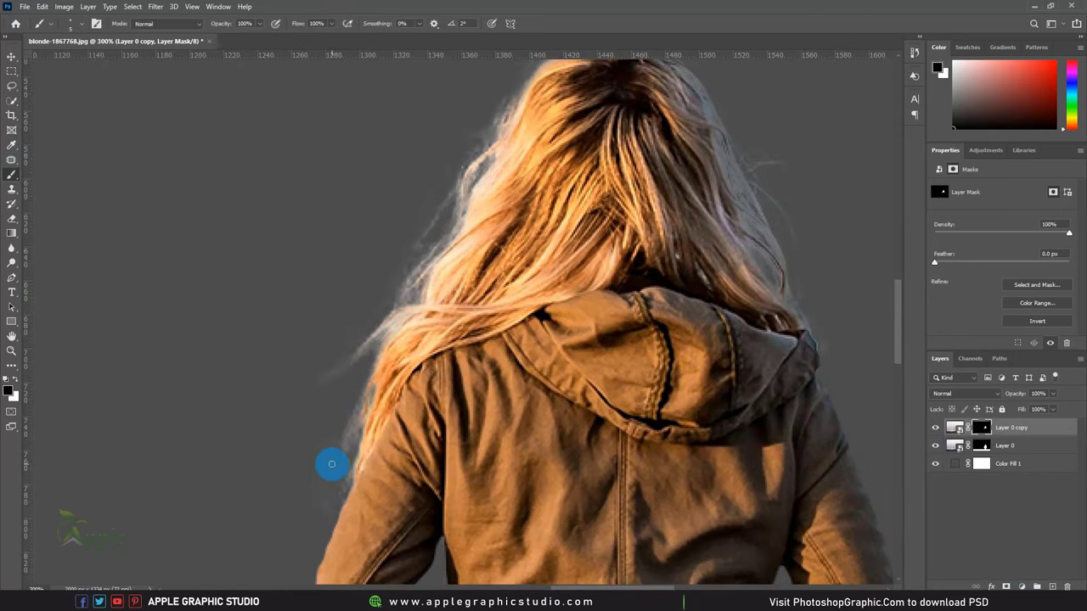
pyautogui.moveTo(332, 463); pyautogui.dragTo(344, 392)
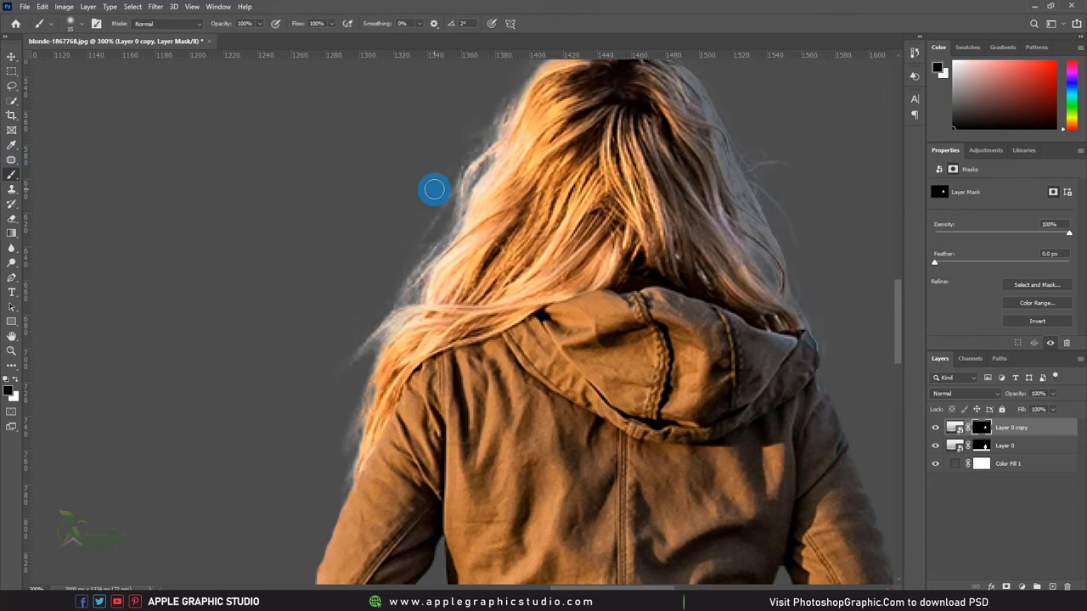
pyautogui.moveTo(447, 188)
pyautogui.mouseDown()
pyautogui.moveTo(506, 400)
pyautogui.moveTo(554, 351)
pyautogui.mouseUp()
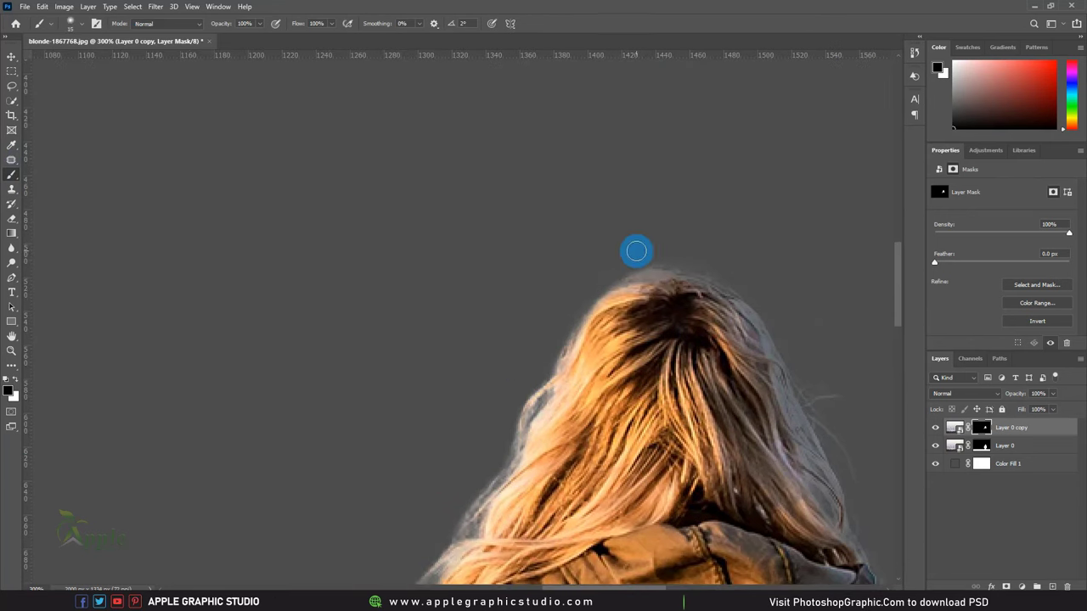
pyautogui.moveTo(859, 395)
pyautogui.mouseDown()
pyautogui.moveTo(562, 266)
pyautogui.moveTo(496, 203)
pyautogui.mouseUp()
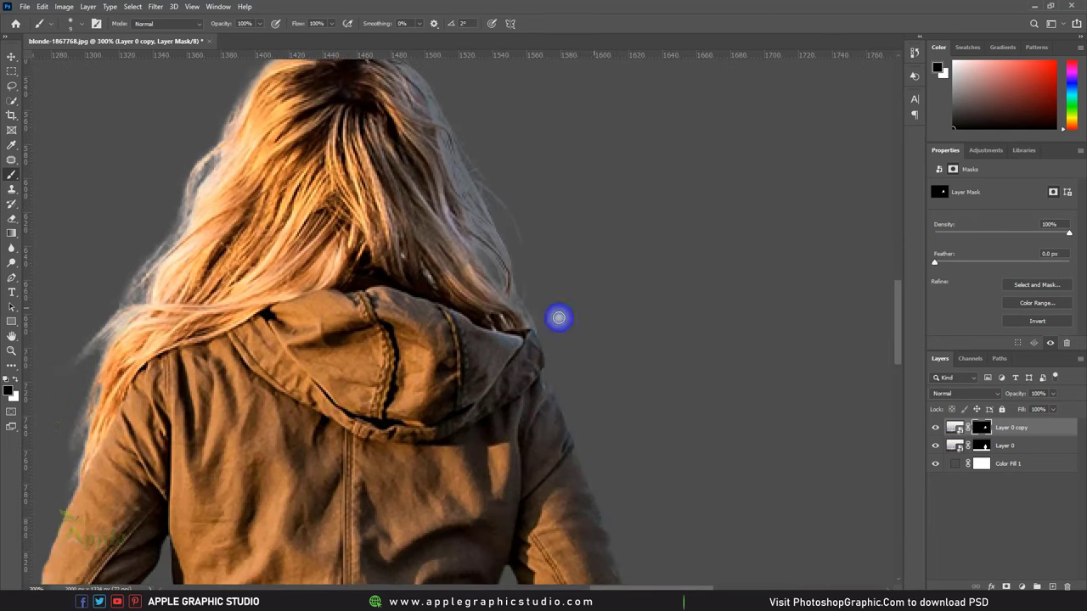
pyautogui.moveTo(559, 318); pyautogui.dragTo(540, 325)
pyautogui.hotkey('ctrl', '-')
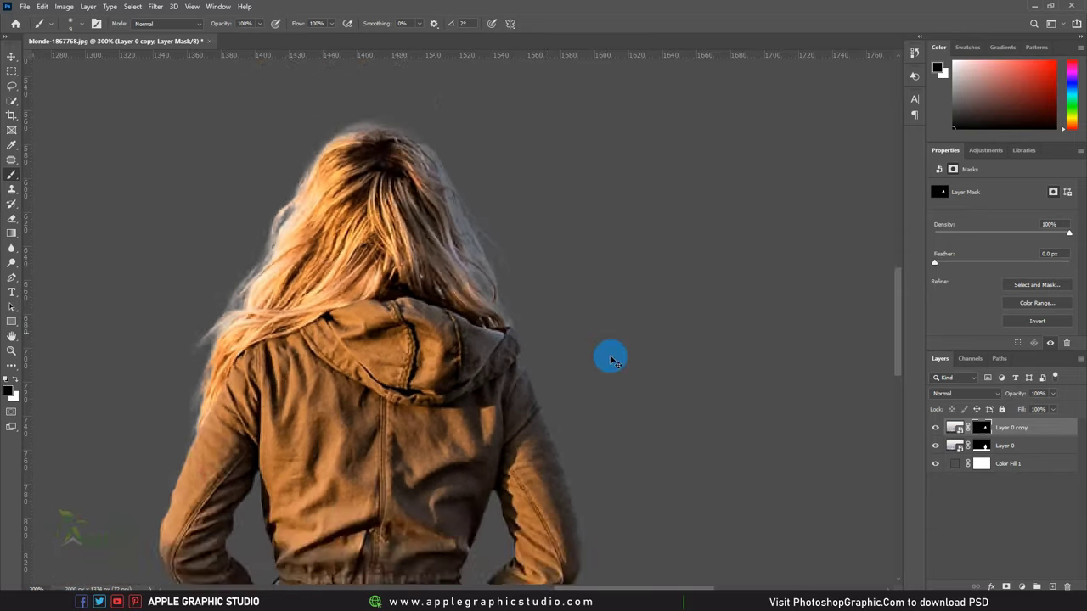
pyautogui.hotkey('ctrl', '-')
# Step: Hide the Color Fill 1 layer so the woman sits on transparency
pyautogui.click(11, 57)
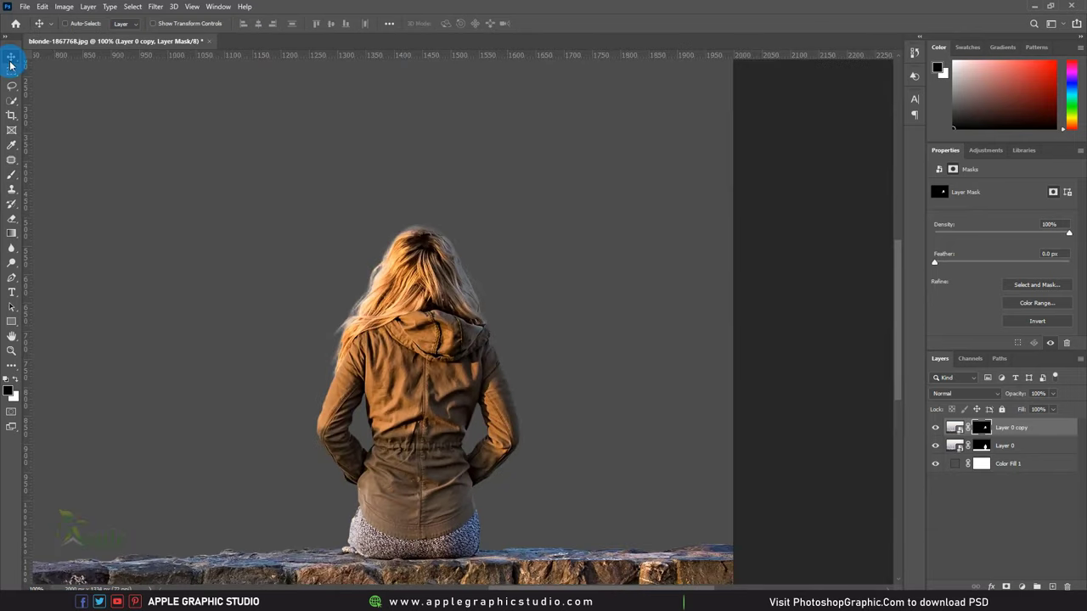
pyautogui.click(937, 464)
pyautogui.hotkey('ctrl', '-')
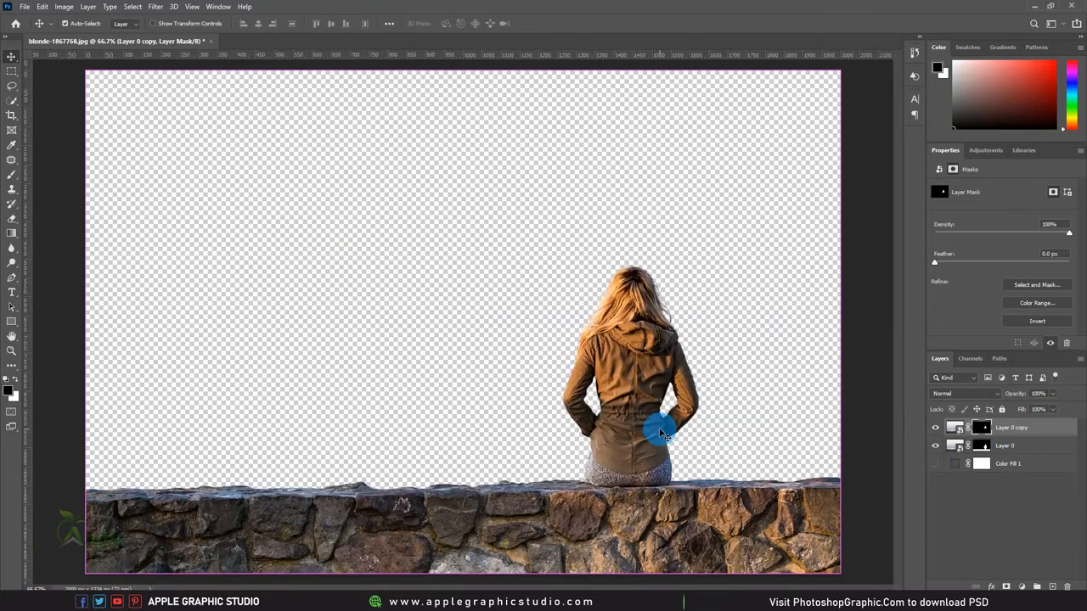
pyautogui.hotkey('ctrl', '-')
pyautogui.hotkey('ctrl', '+')
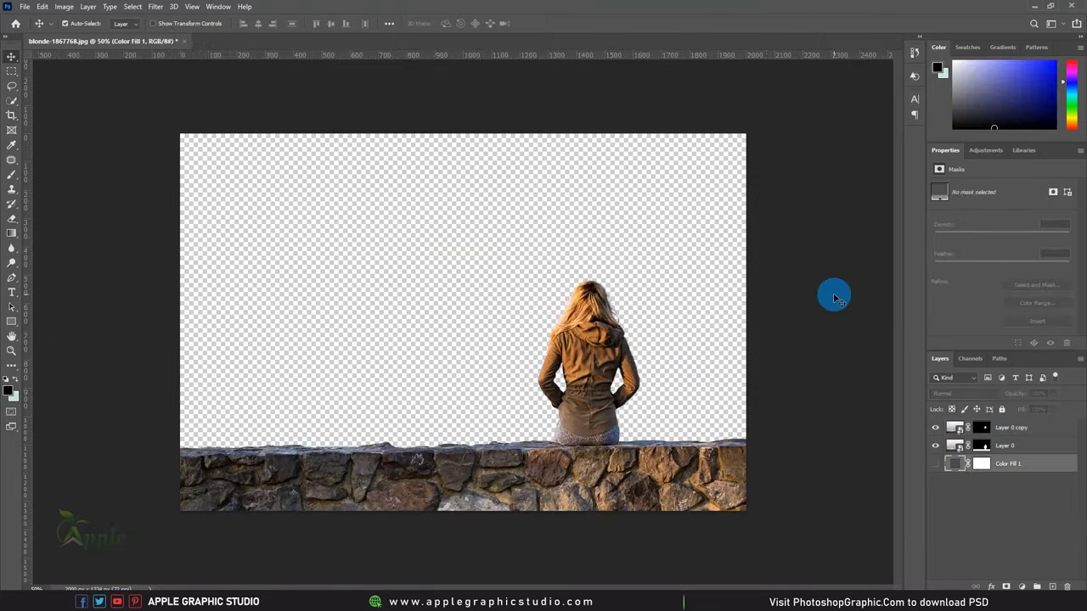
pyautogui.hotkey('ctrl', '-')
# Step: Drag the mountains photo from Downloads into the document above Color Fill 1
pyautogui.hotkey('alt', ',')
pyautogui.click(309, 595)
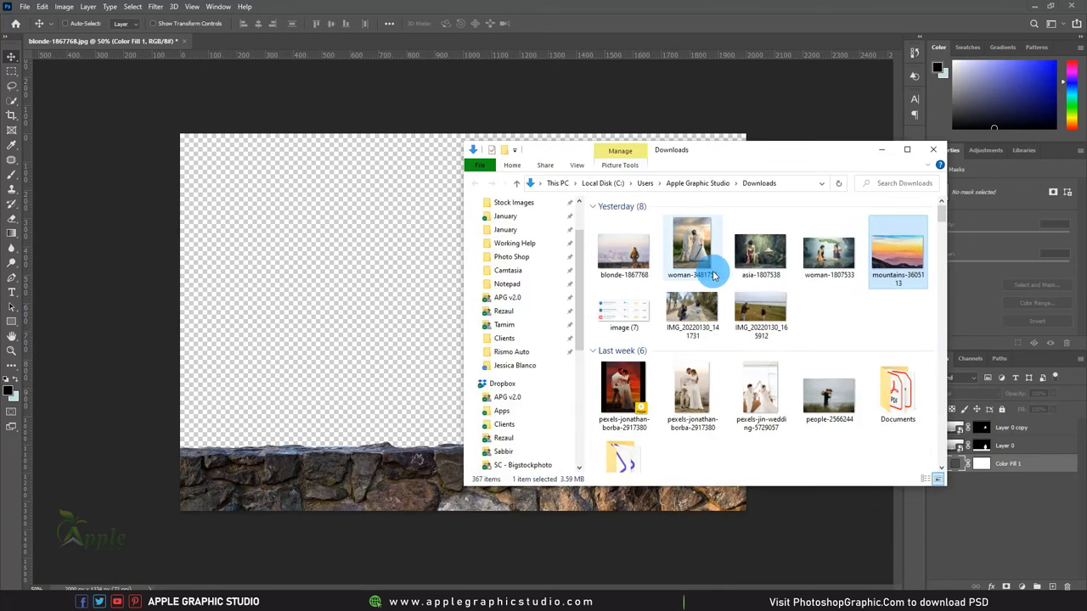
pyautogui.moveTo(900, 254)
pyautogui.mouseDown()
pyautogui.moveTo(371, 341)
pyautogui.moveTo(412, 346)
pyautogui.mouseUp()
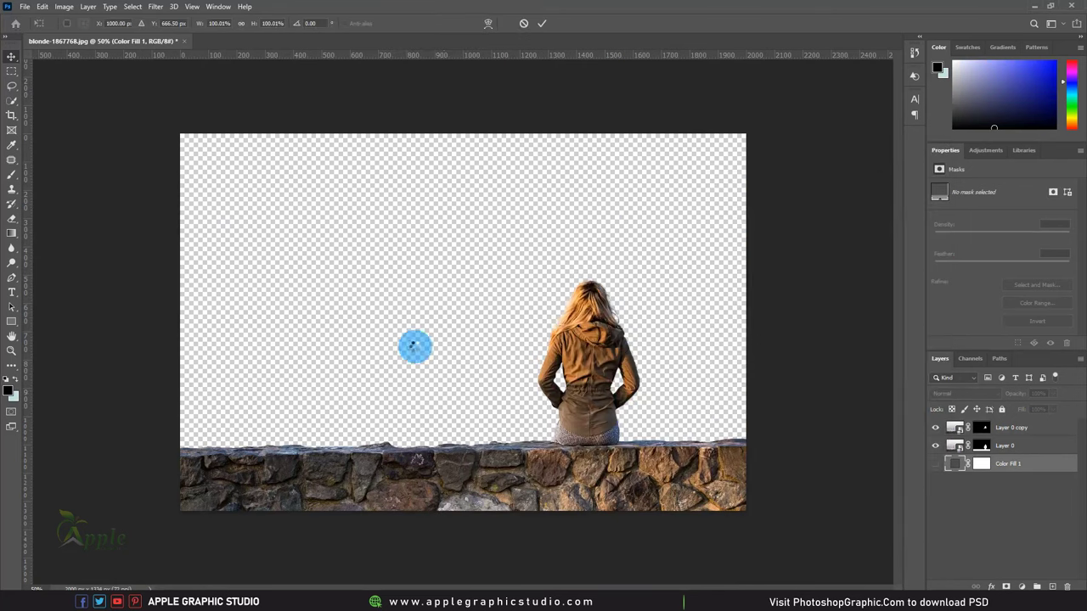
# Step: Move the mountains photo up and scale it to cover the whole canvas
pyautogui.moveTo(502, 363); pyautogui.dragTo(512, 337)
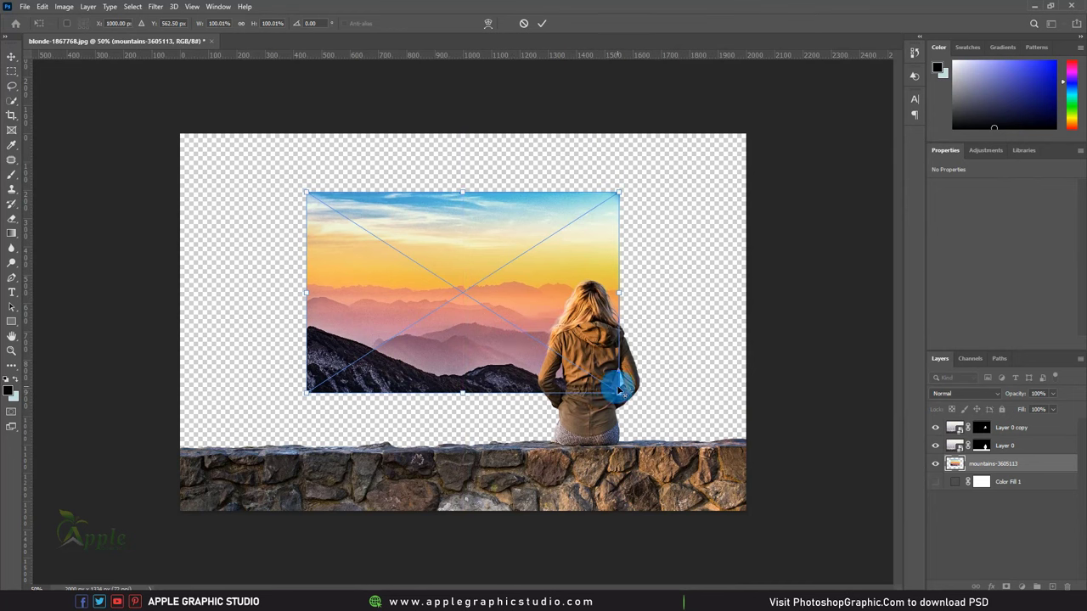
pyautogui.moveTo(619, 395); pyautogui.dragTo(781, 494)
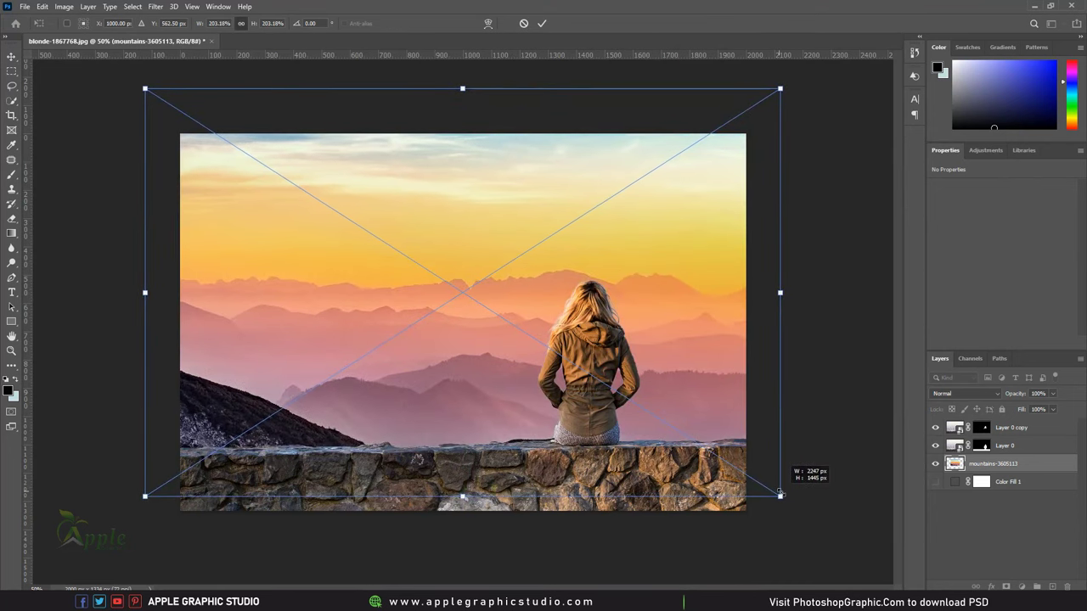
pyautogui.click(541, 23)
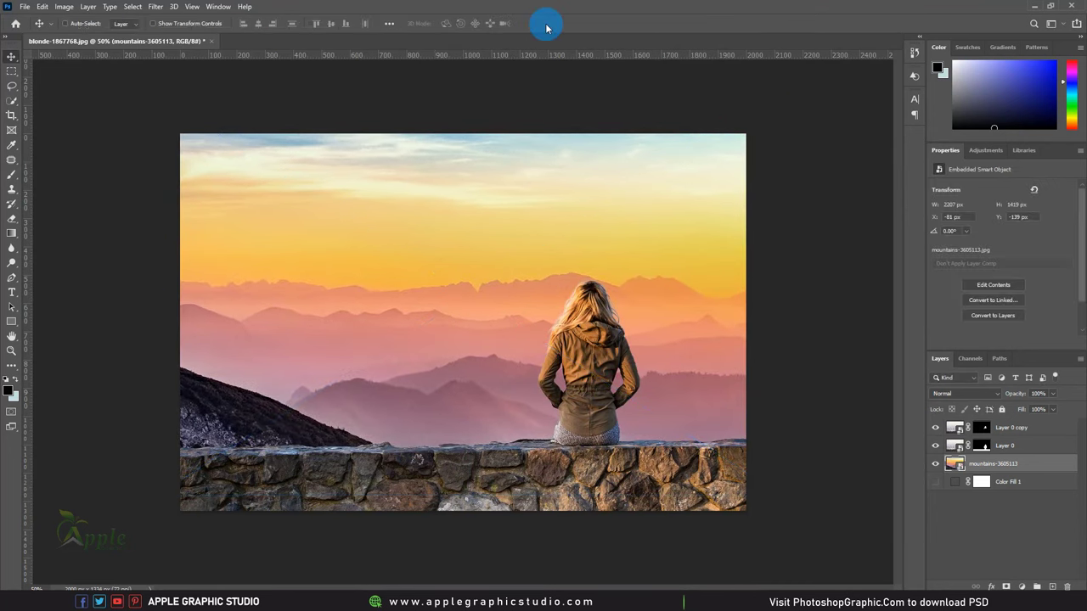
pyautogui.hotkey('ctrl', '+')
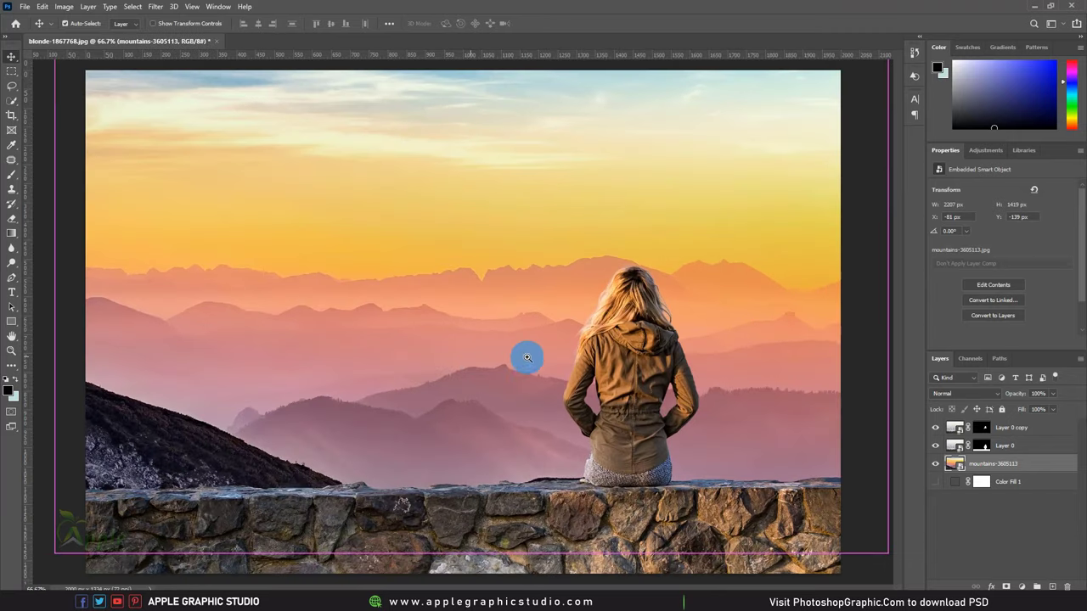
# Step: Add a new layer clipped to Layer 0 copy
pyautogui.click(1010, 429)
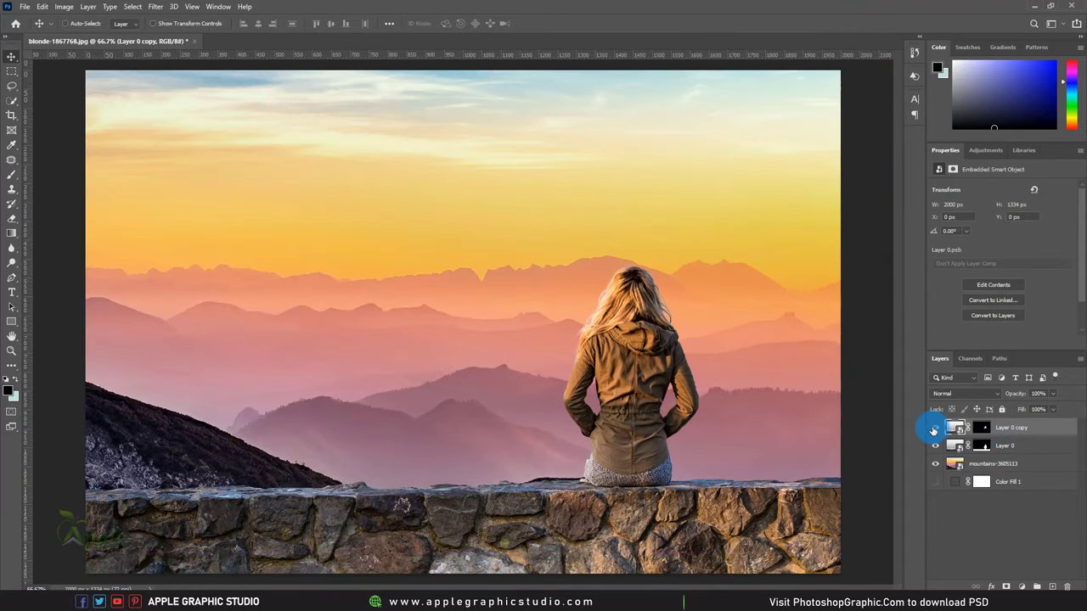
pyautogui.click(933, 429)
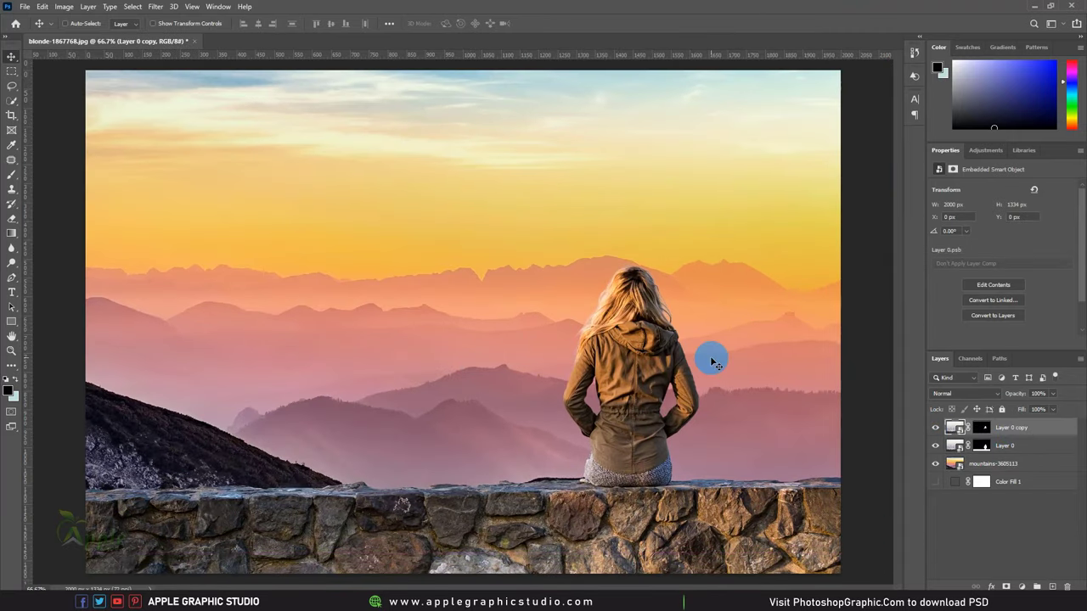
pyautogui.scroll(5, 578, 281)
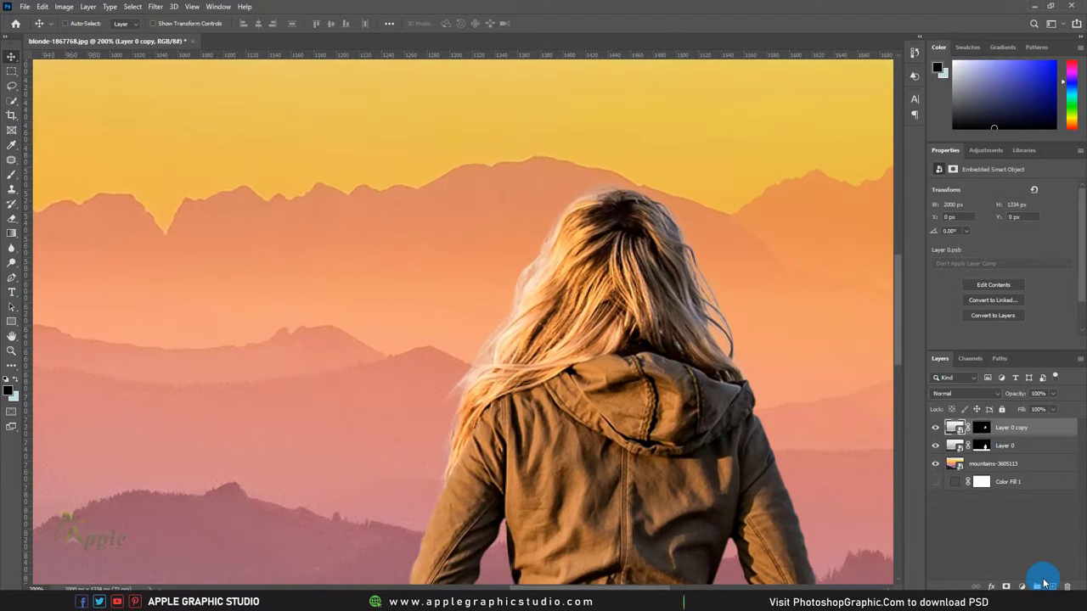
pyautogui.click(1052, 586)
pyautogui.rightClick(999, 433)
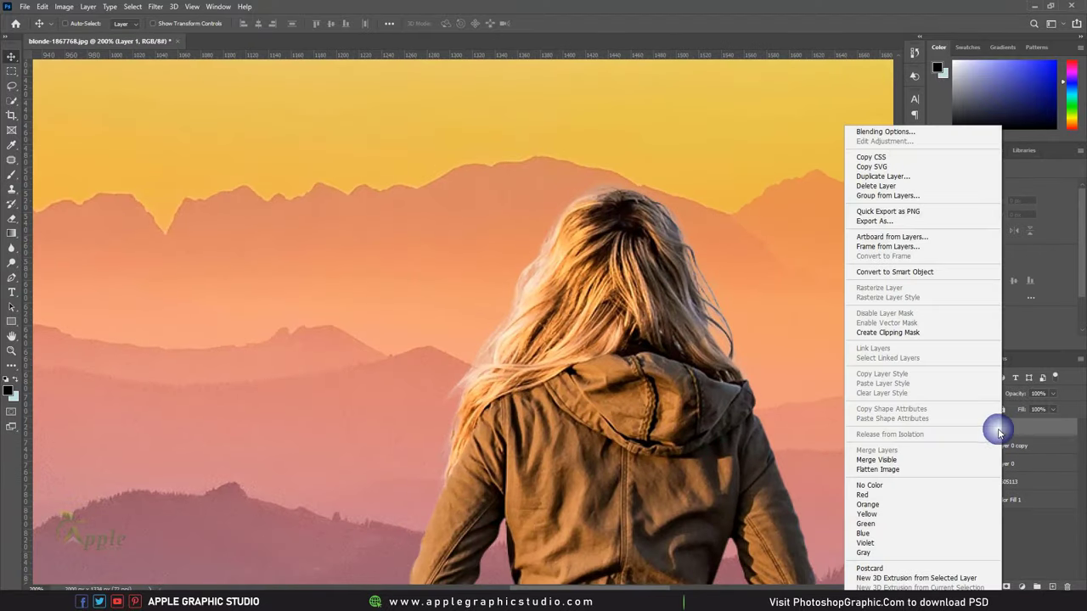
pyautogui.click(898, 332)
# Step: Sample the orange hair colour and brush strands along the left, right and top hair
pyautogui.click(11, 176)
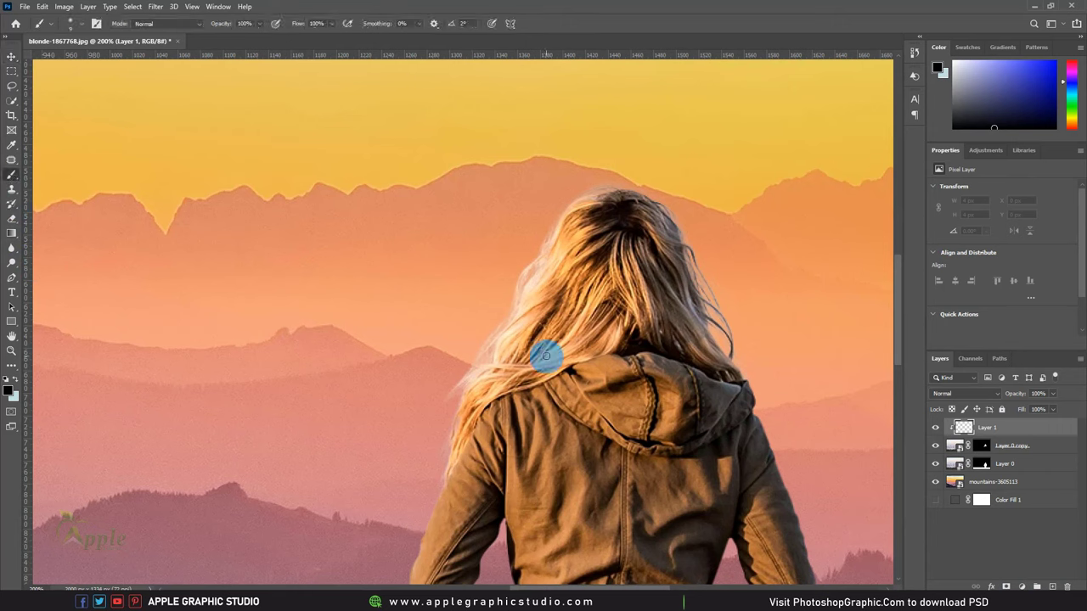
pyautogui.keyDown('alt'); pyautogui.click(548, 302); pyautogui.keyUp('alt')
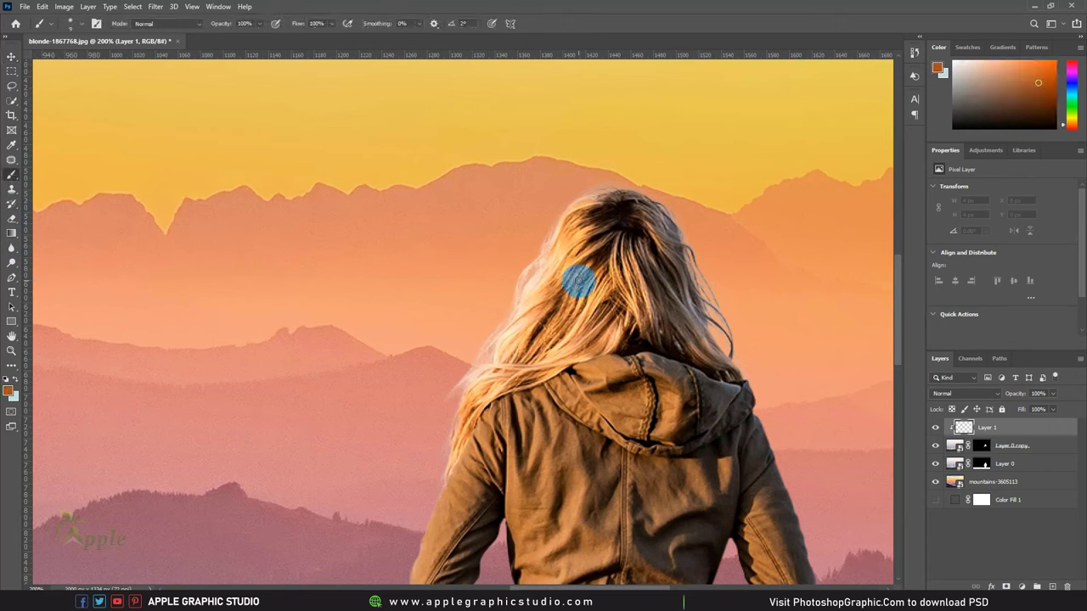
pyautogui.click(527, 244)
pyautogui.moveTo(528, 243); pyautogui.dragTo(467, 374)
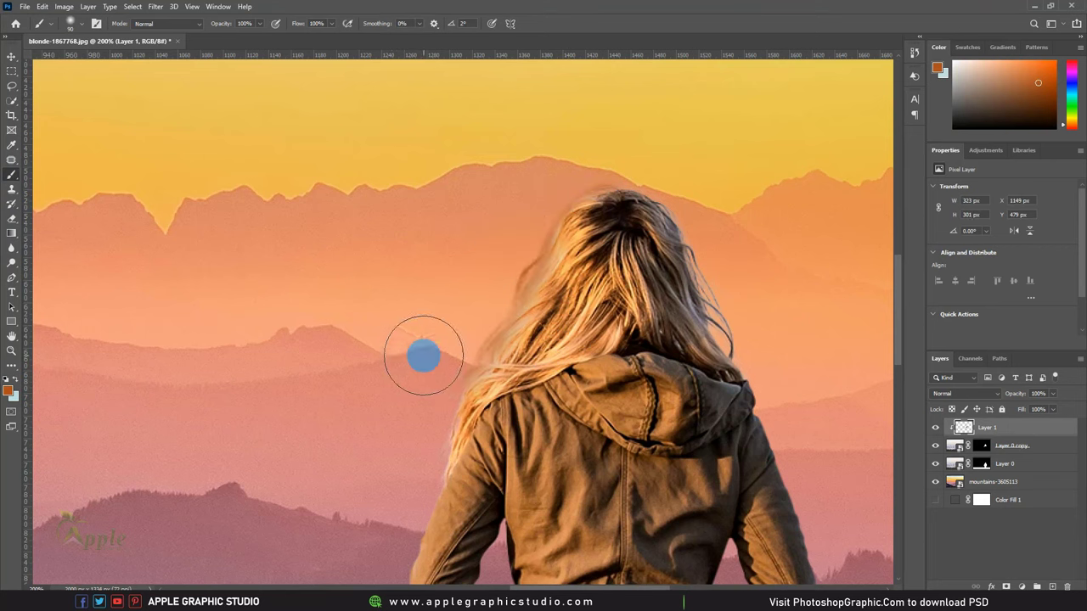
pyautogui.moveTo(718, 255); pyautogui.dragTo(739, 279)
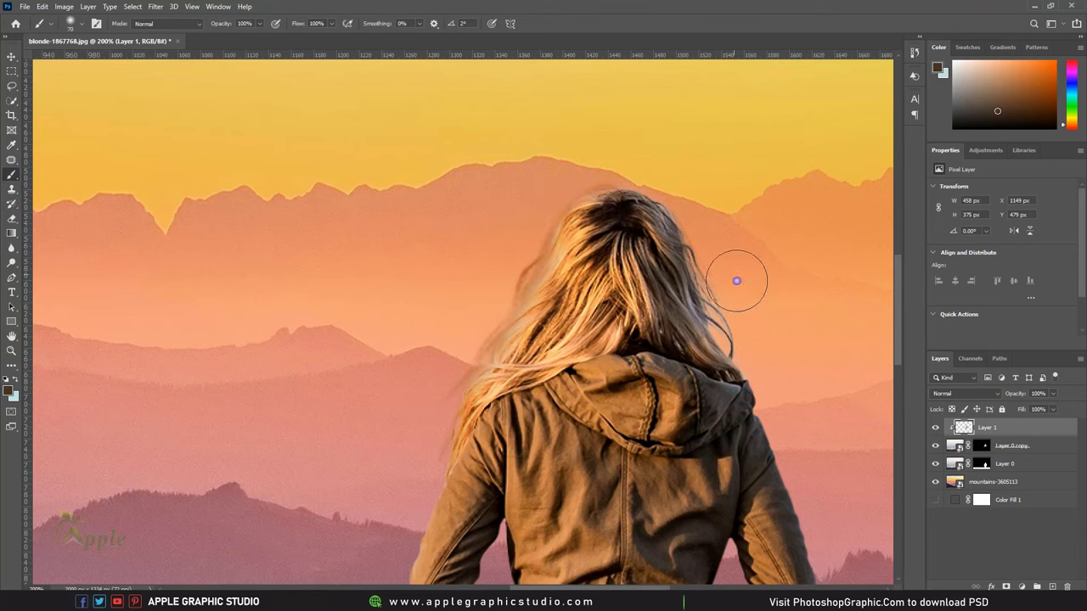
pyautogui.keyDown('alt'); pyautogui.click(555, 216); pyautogui.keyUp('alt')
pyautogui.moveTo(555, 216); pyautogui.dragTo(543, 195)
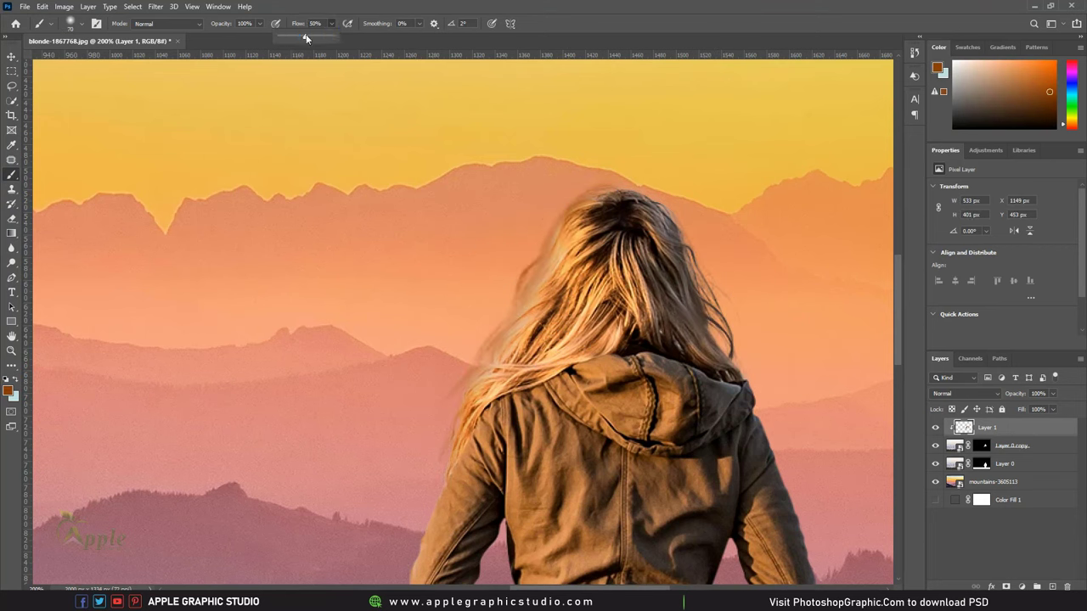
# Step: Lower brush flow and opacity, then repaint faint strands down the left and top
pyautogui.moveTo(259, 23); pyautogui.dragTo(225, 39)
pyautogui.moveTo(331, 23); pyautogui.dragTo(324, 36)
pyautogui.hotkey('ctrl', 'z')
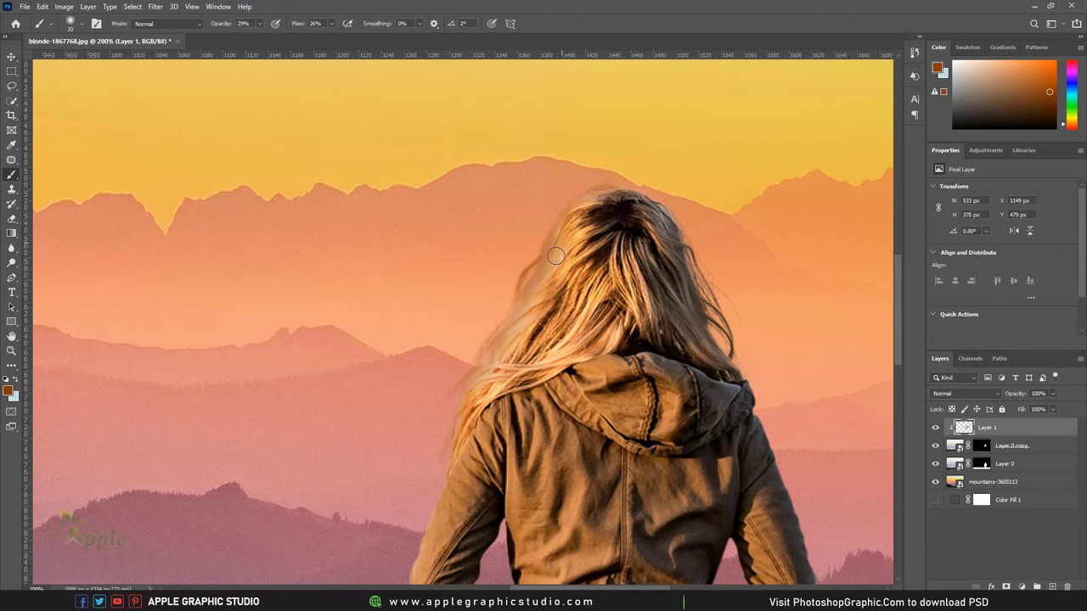
pyautogui.moveTo(475, 408); pyautogui.dragTo(546, 313)
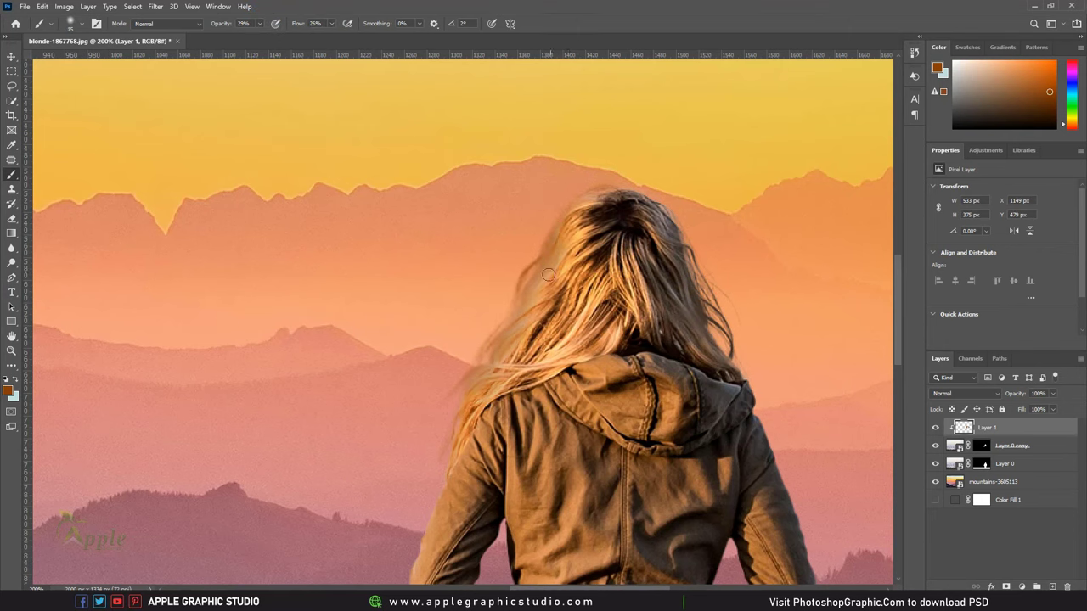
pyautogui.moveTo(548, 274); pyautogui.dragTo(573, 247)
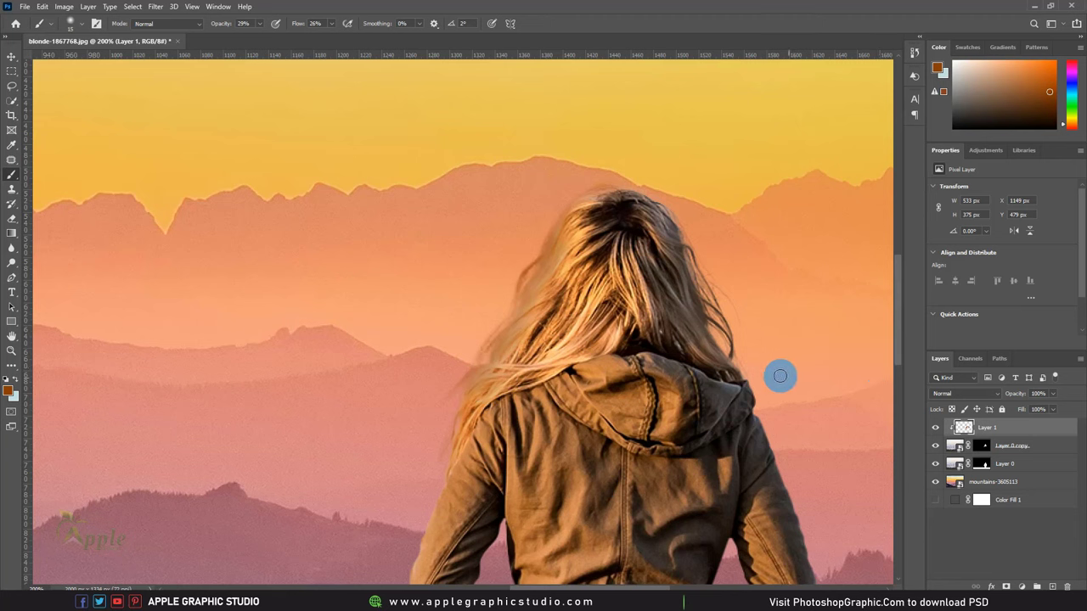
pyautogui.click(967, 394)
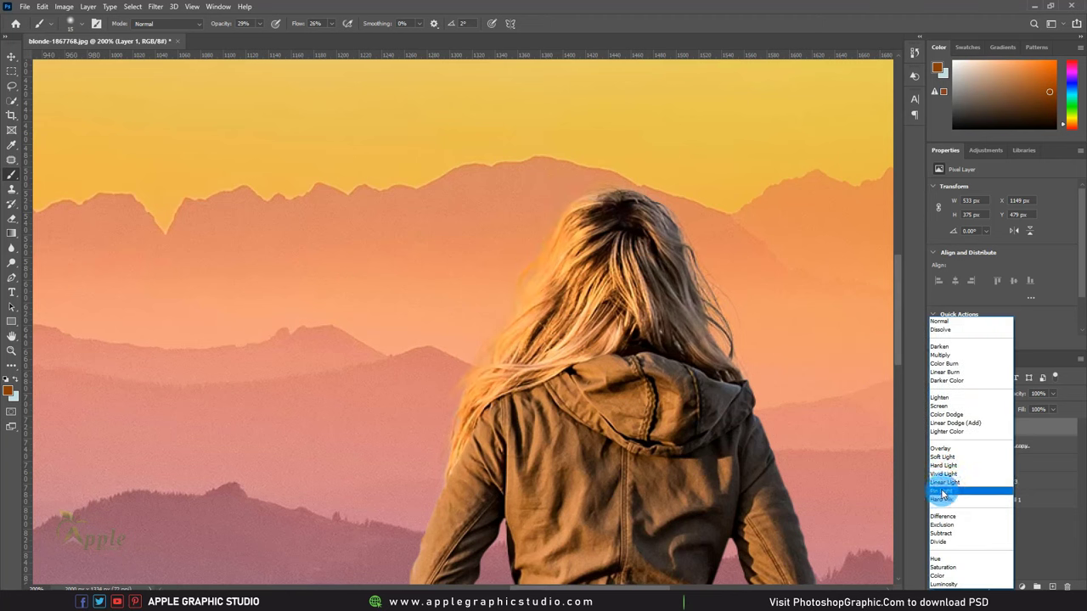
# Step: Set Layer 1 to Pin Light blending at 51% opacity and fit the canvas
pyautogui.click(942, 491)
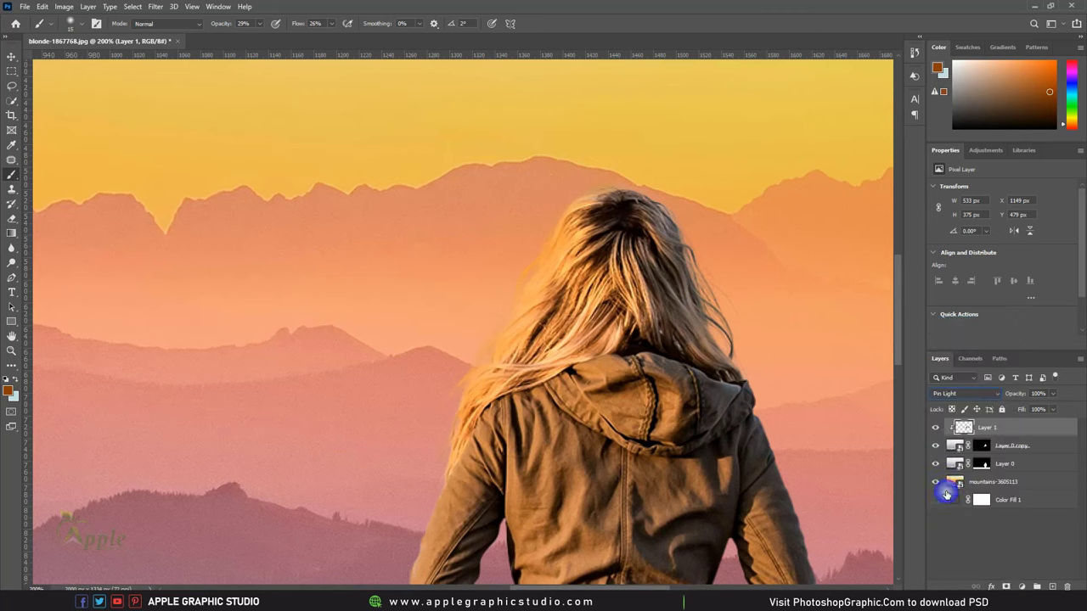
pyautogui.click(934, 428)
pyautogui.click(934, 428)
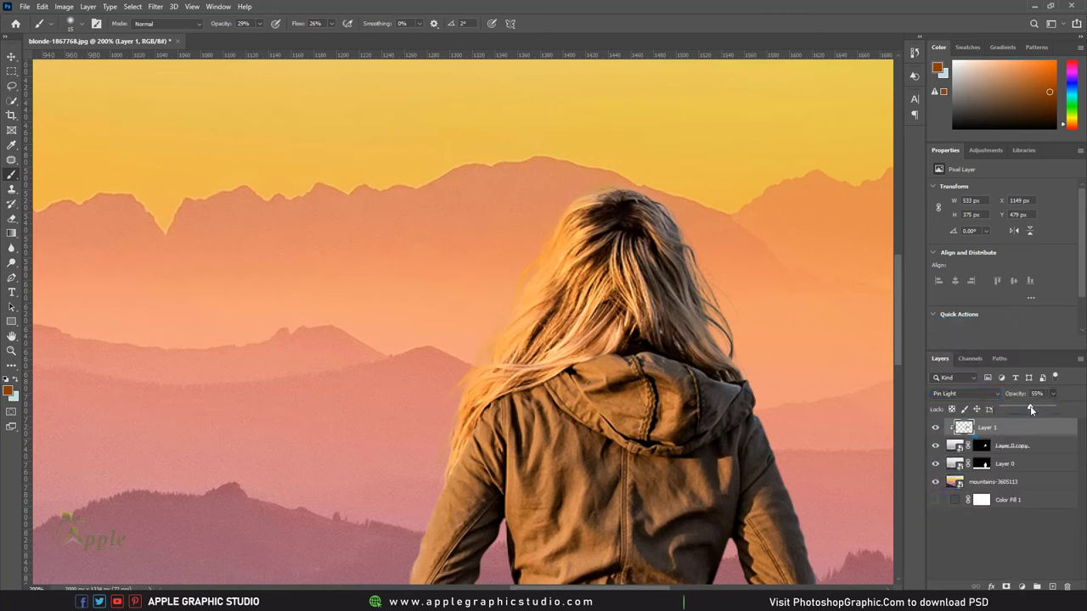
pyautogui.click(1031, 410)
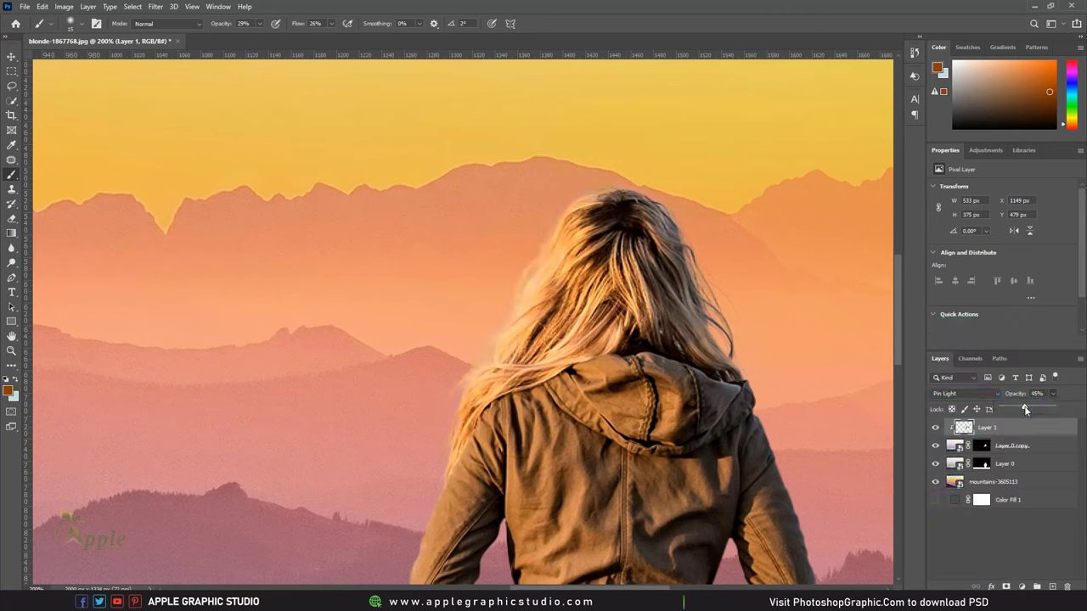
pyautogui.click(934, 459)
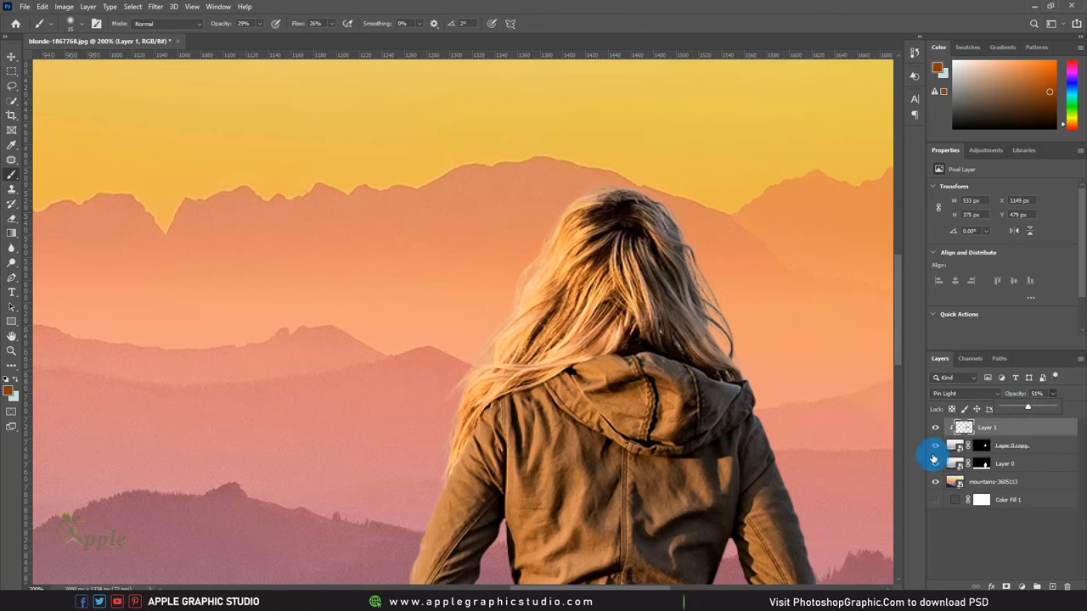
pyautogui.click(935, 427)
pyautogui.click(935, 428)
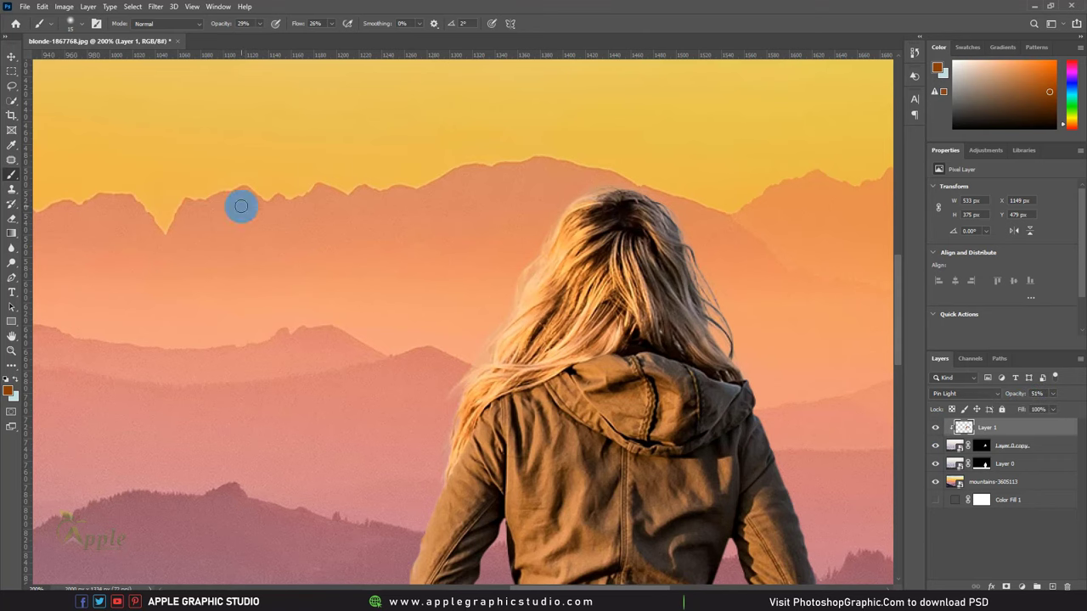
pyautogui.click(12, 56)
pyautogui.hotkey('ctrl', '0')
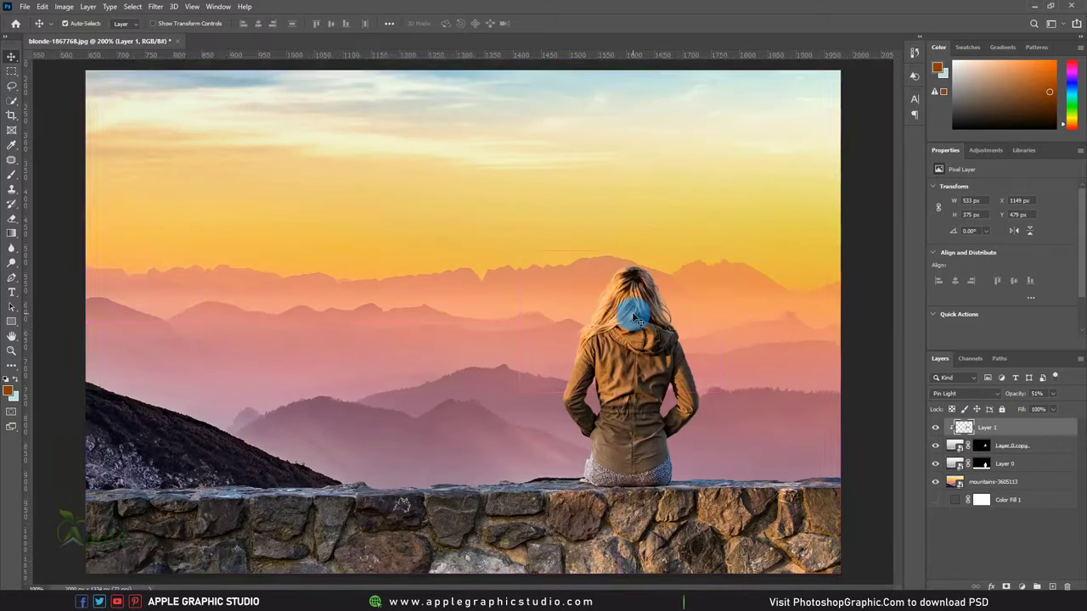
pyautogui.click(582, 335)
# Step: Group Layer 1, Layer 0 copy and Layer 0 into a group named Subject
pyautogui.click(1002, 448)
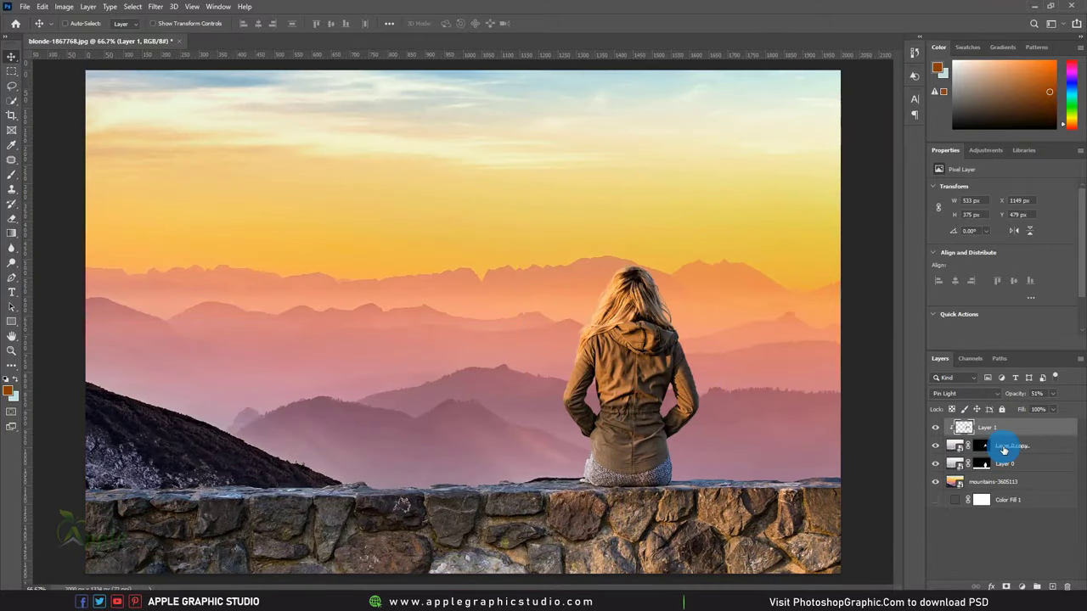
pyautogui.keyDown('shift'); pyautogui.click(1004, 467); pyautogui.keyUp('shift')
pyautogui.click(1036, 587)
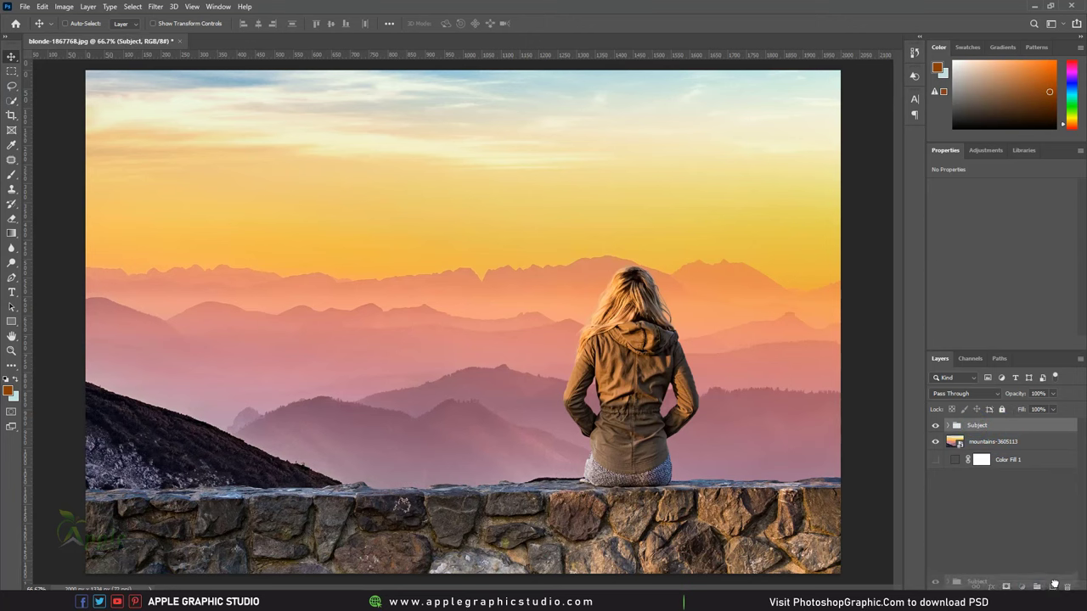
# Step: Duplicate the Subject group and convert Subject copy into a smart object
pyautogui.moveTo(988, 434); pyautogui.dragTo(1052, 587)
pyautogui.rightClick(998, 428)
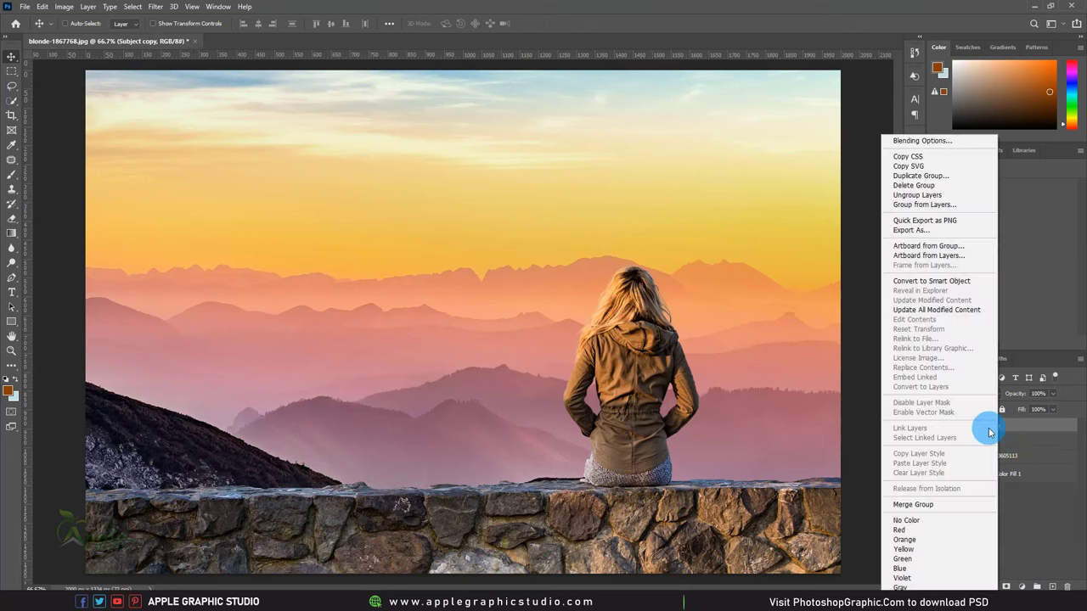
pyautogui.click(929, 283)
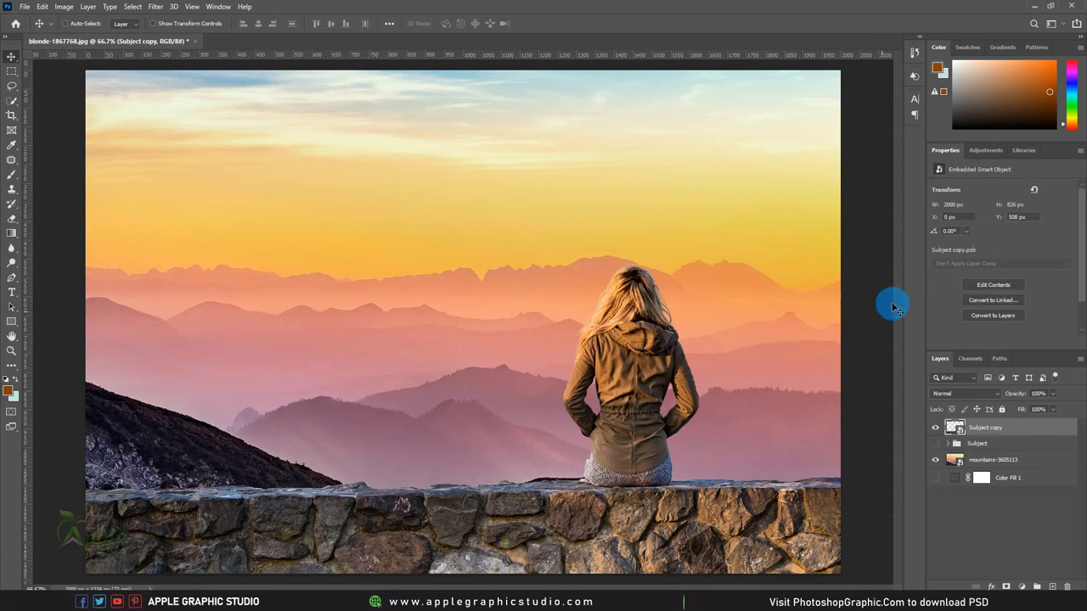
# Step: Add a Color Lookup using Moonlight.3DL, clipped to Subject copy, at 17% opacity
pyautogui.click(1021, 585)
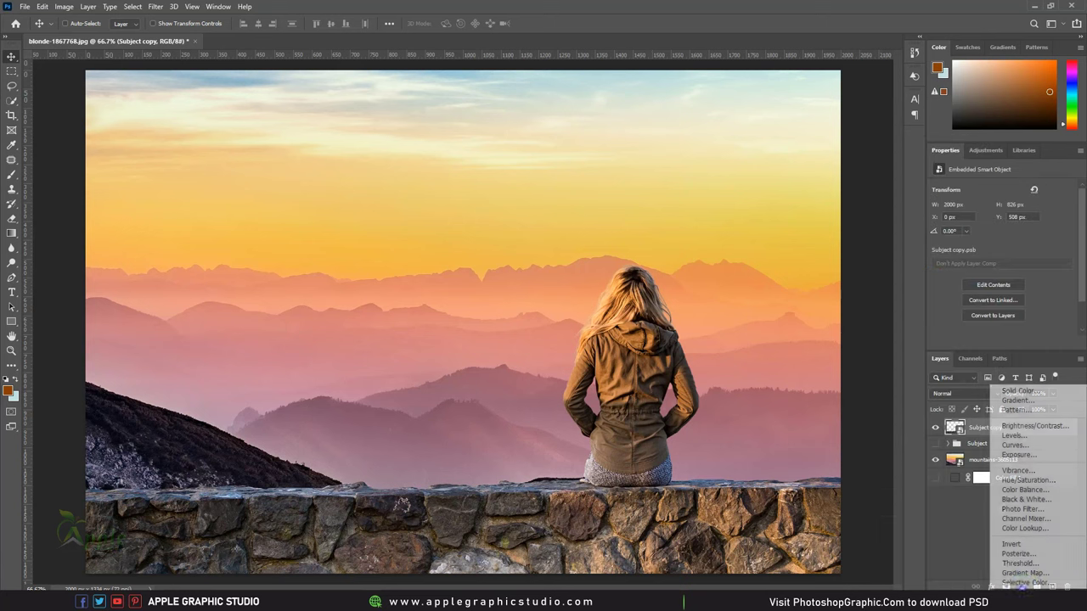
pyautogui.click(1036, 527)
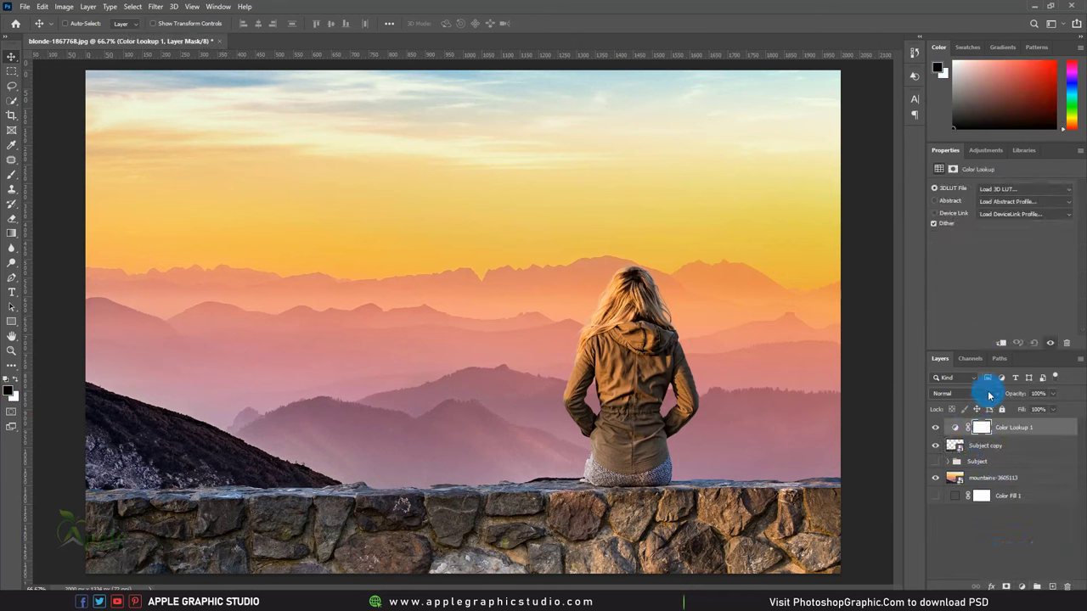
pyautogui.click(1000, 343)
pyautogui.click(996, 191)
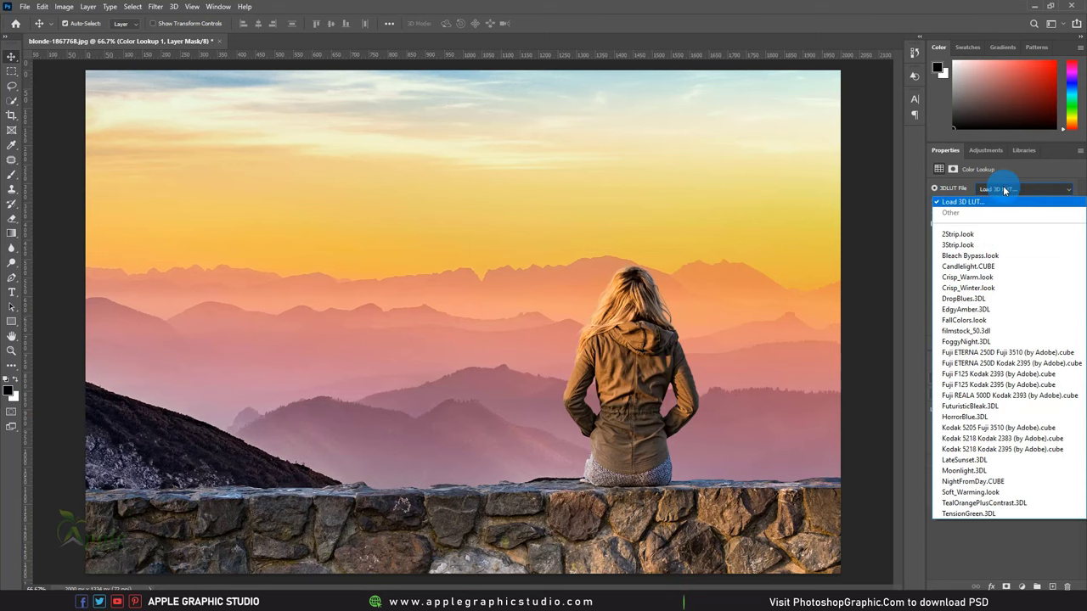
pyautogui.click(979, 472)
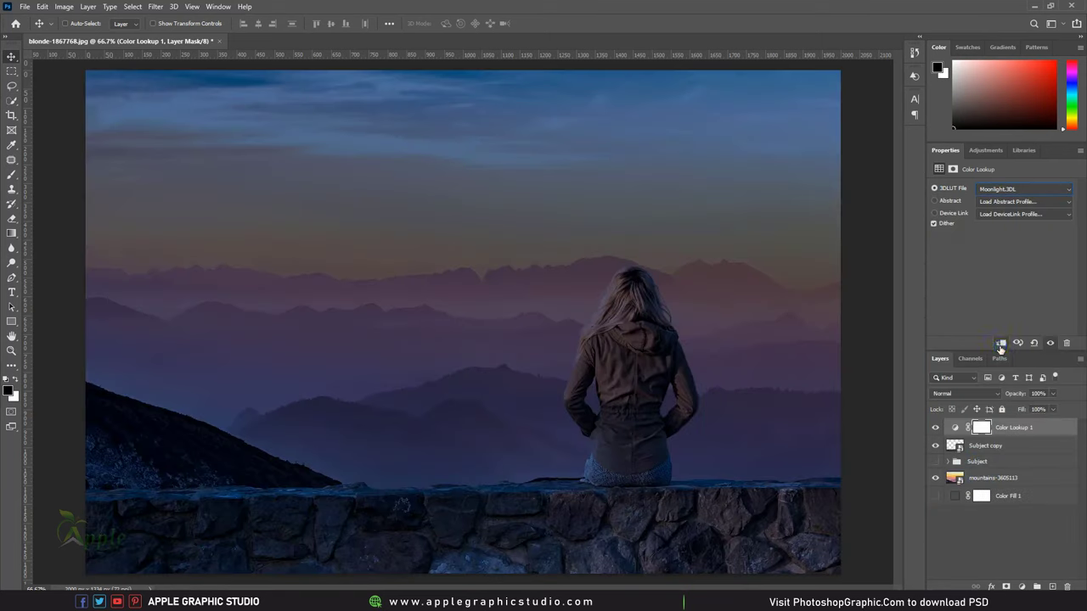
pyautogui.click(1000, 342)
pyautogui.moveTo(1053, 393); pyautogui.dragTo(1036, 411)
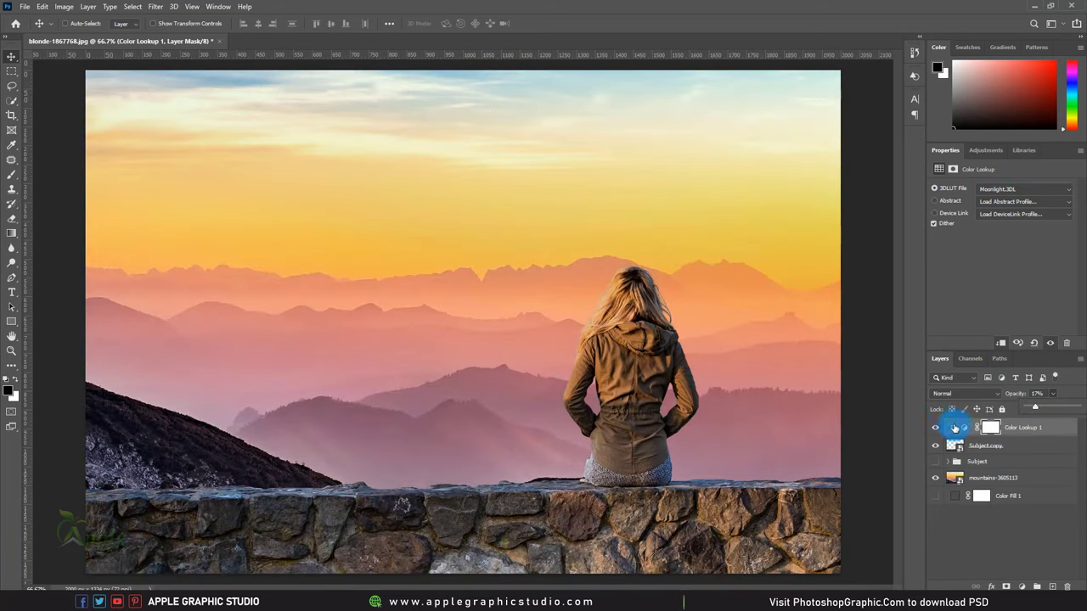
pyautogui.click(934, 428)
pyautogui.click(934, 428)
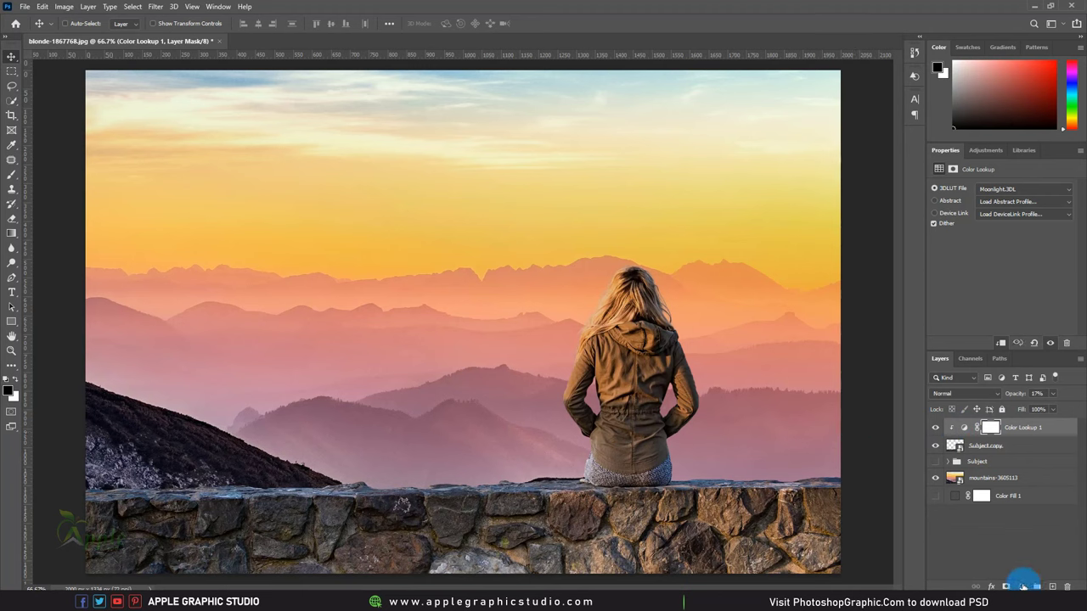
pyautogui.click(1022, 587)
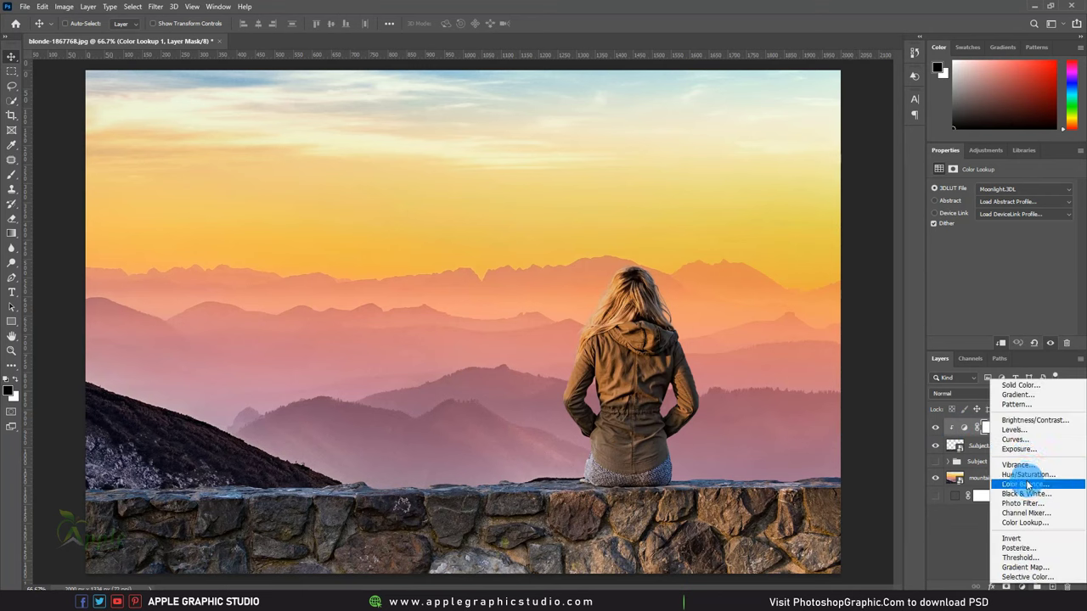
# Step: Add a Color Lookup 2 layer using 2Strip.look at about 35% opacity
pyautogui.click(1031, 522)
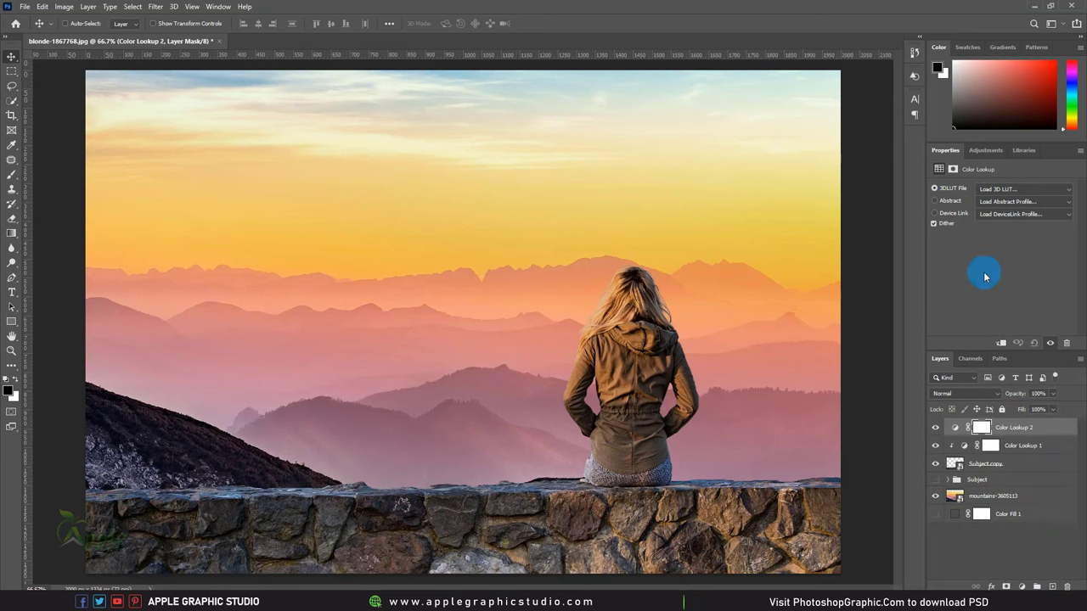
pyautogui.click(995, 189)
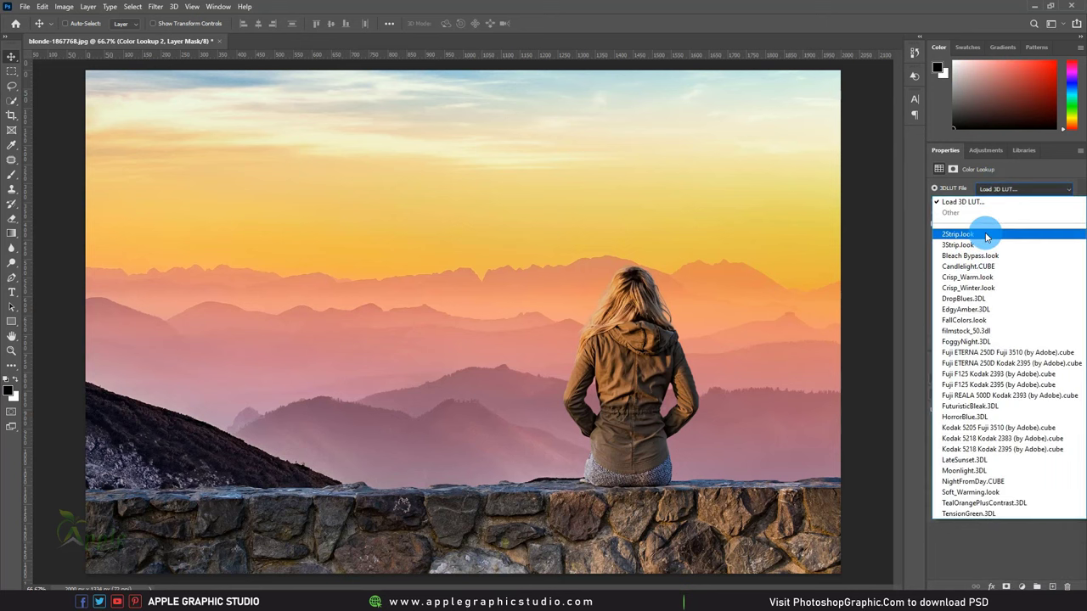
pyautogui.click(987, 235)
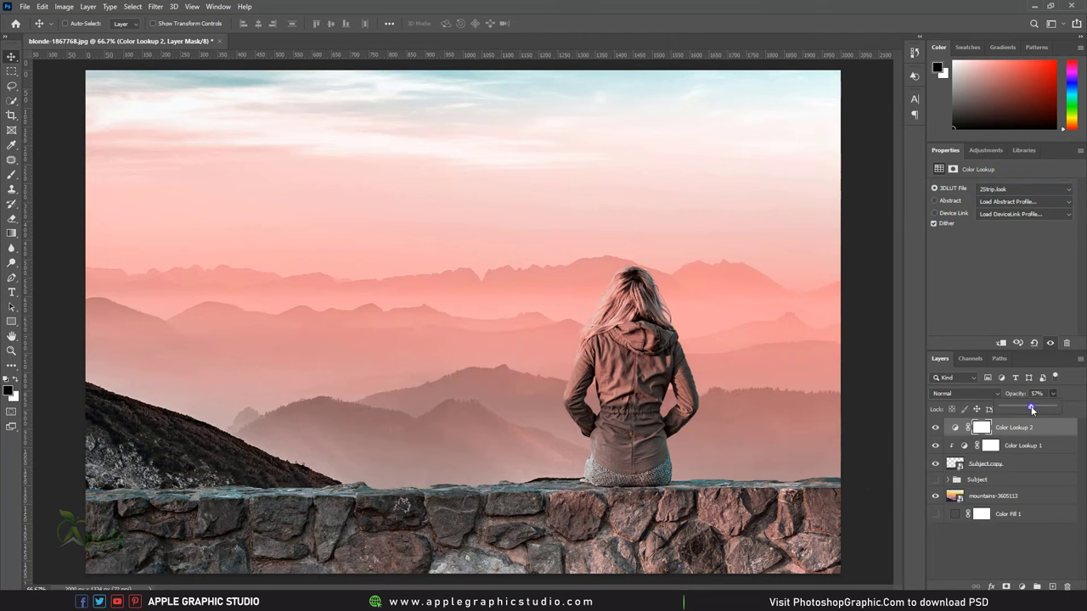
pyautogui.moveTo(1031, 410); pyautogui.dragTo(1019, 411)
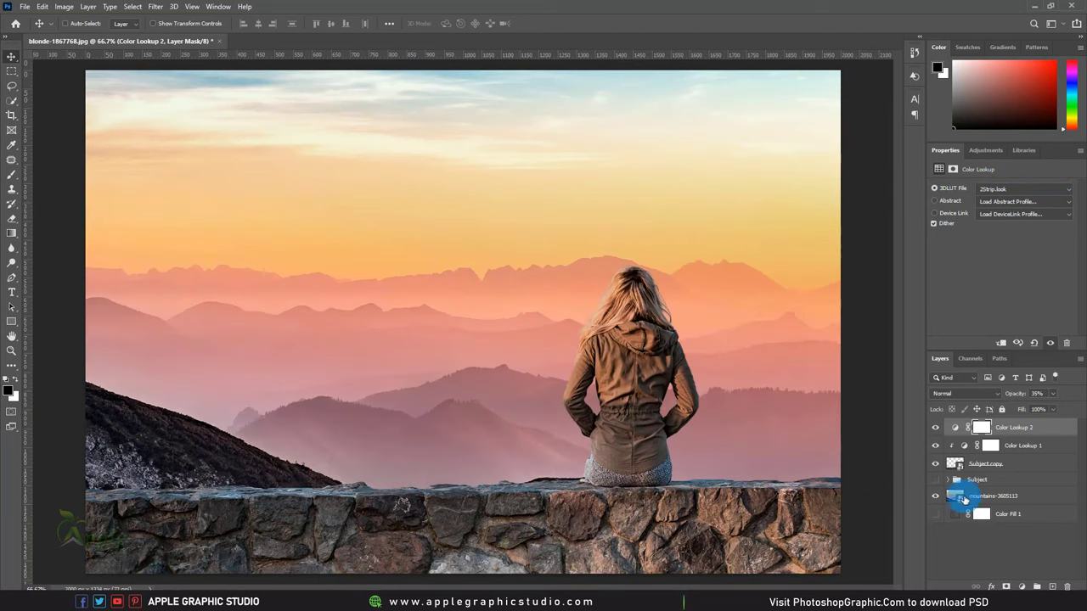
pyautogui.click(974, 498)
pyautogui.click(985, 464)
# Step: Free Transform Subject copy and Color Lookup 1, scaling the woman and wall up from the centre
pyautogui.keyDown('shift'); pyautogui.click(1003, 446); pyautogui.keyUp('shift')
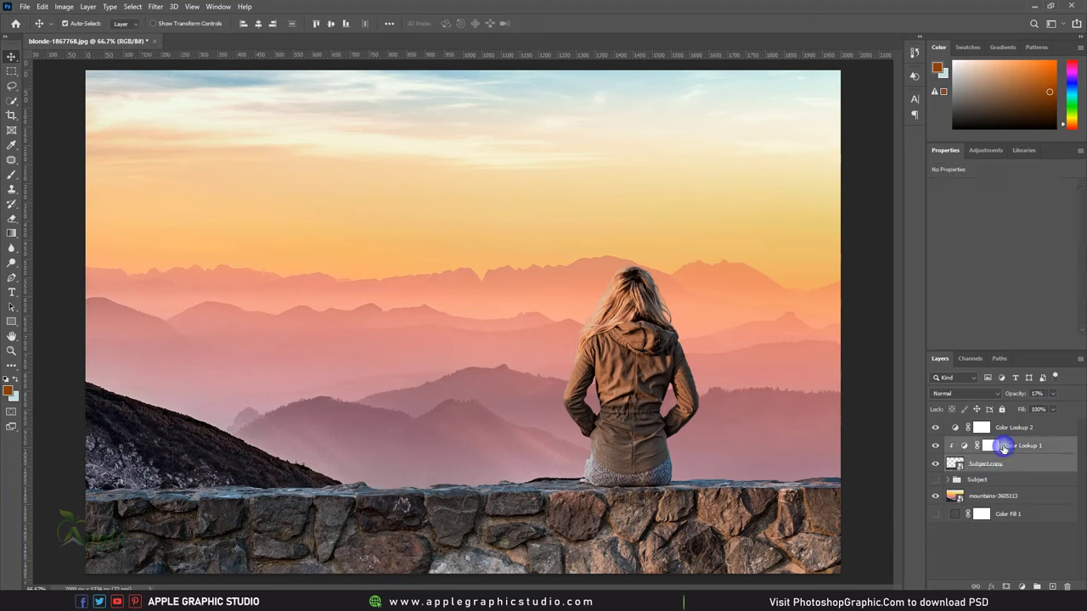
pyautogui.click(1035, 587)
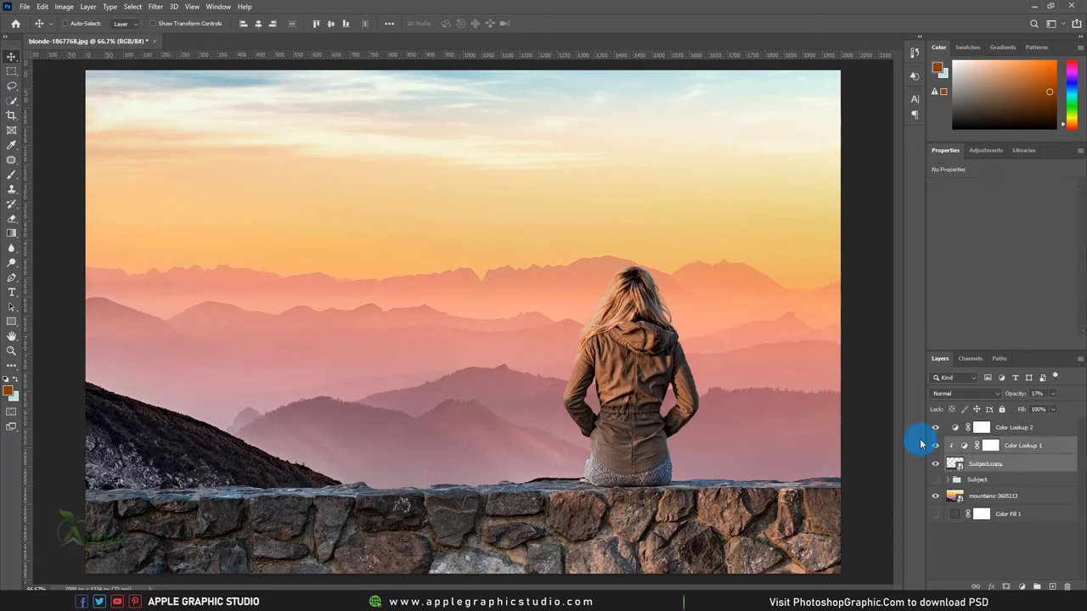
pyautogui.click(43, 7)
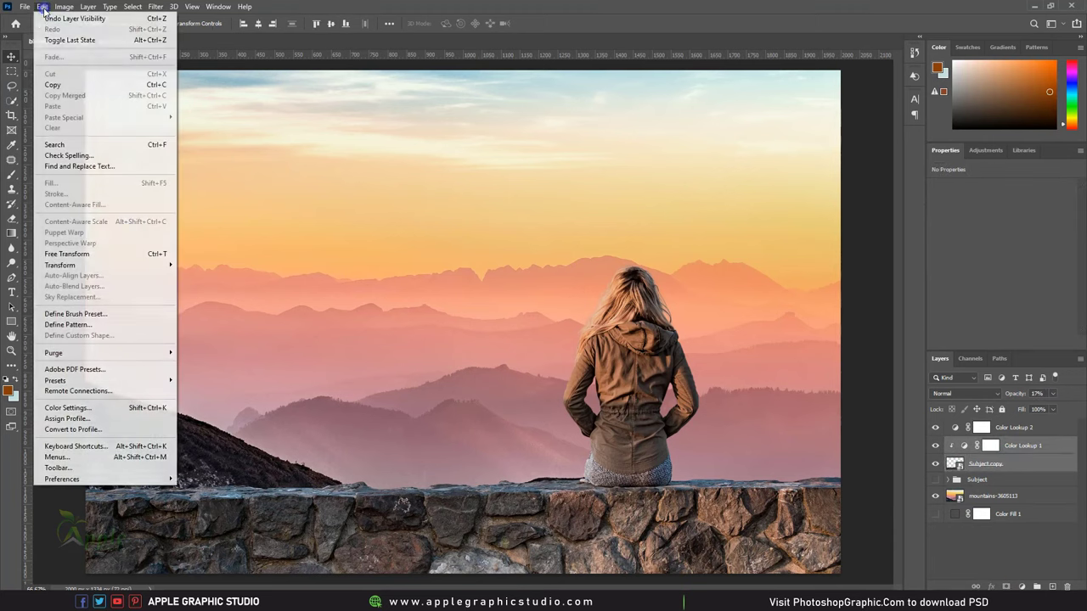
pyautogui.click(76, 254)
pyautogui.hotkey('ctrl', '-')
pyautogui.hotkey('ctrl', '-')
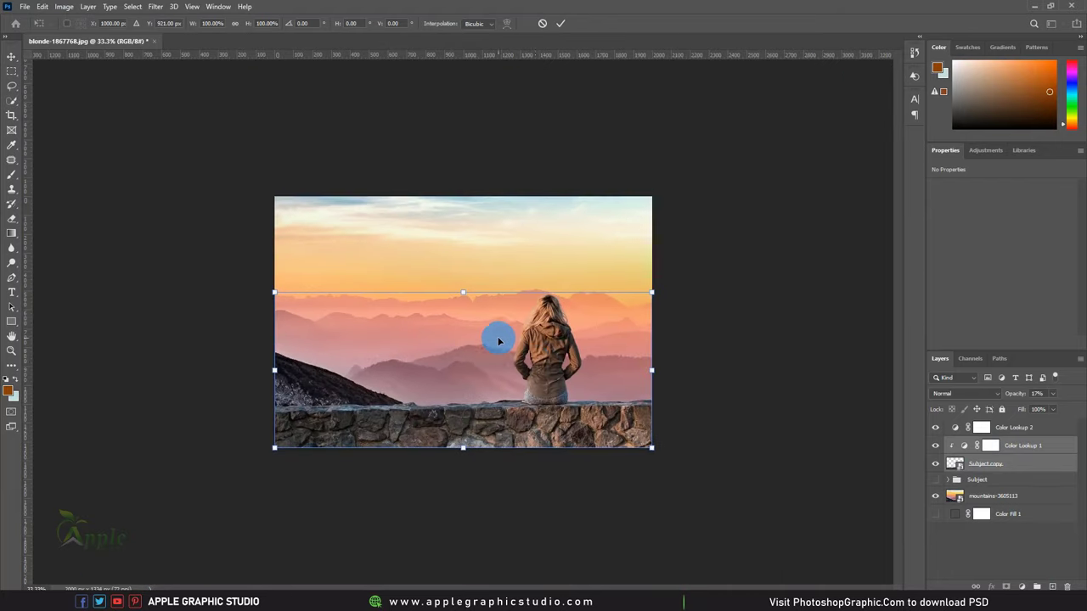
pyautogui.moveTo(652, 450); pyautogui.dragTo(684, 464)
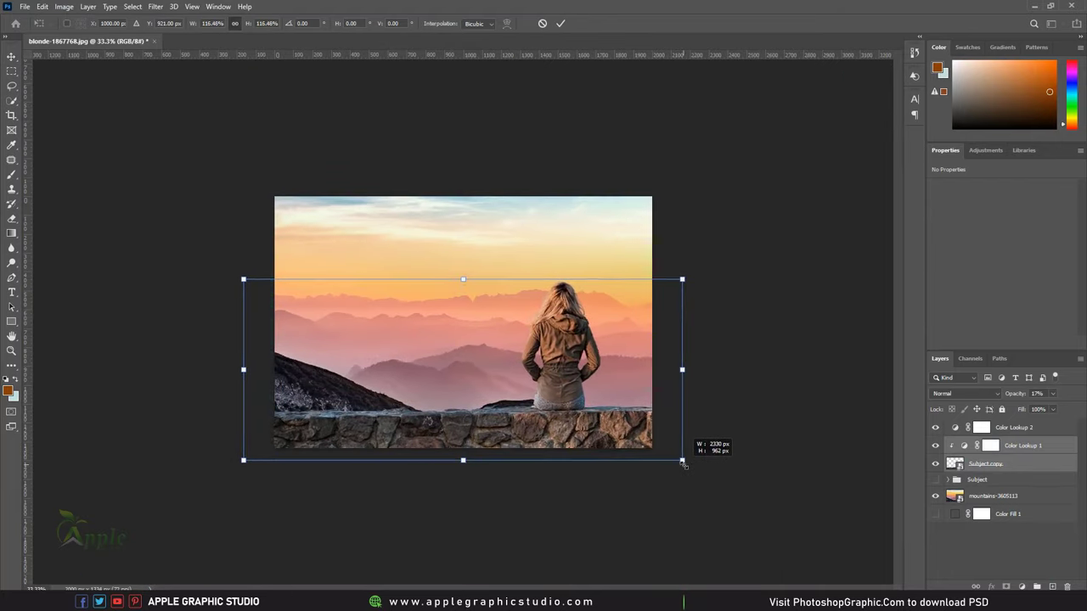
pyautogui.click(561, 23)
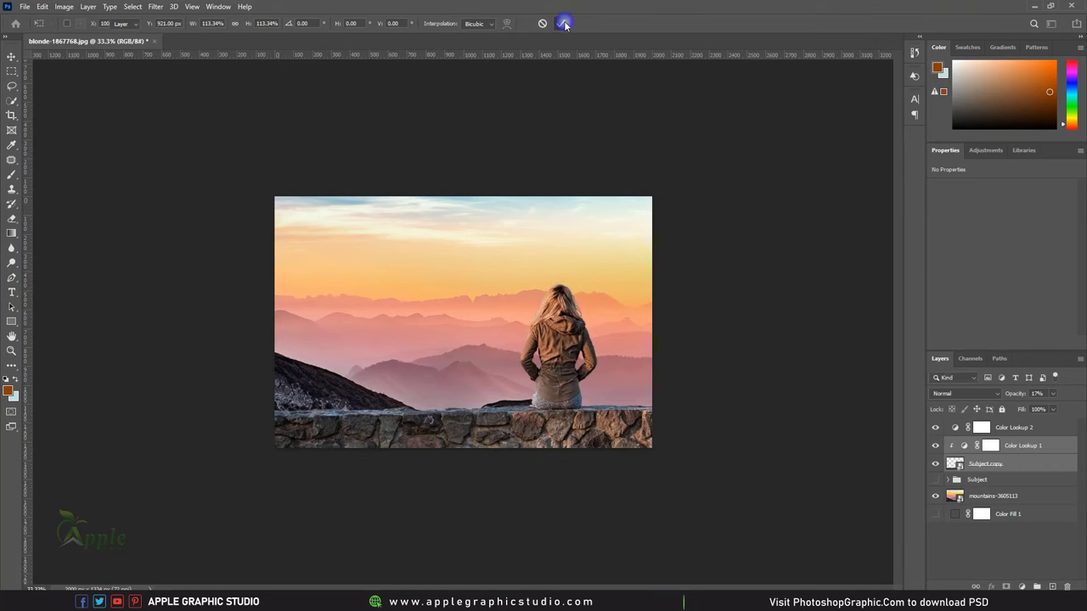
pyautogui.hotkey('ctrl', '+')
# Step: Scale the mountains-3605113 backdrop to 2504 × 1610 px and shift it slightly left
pyautogui.click(520, 341)
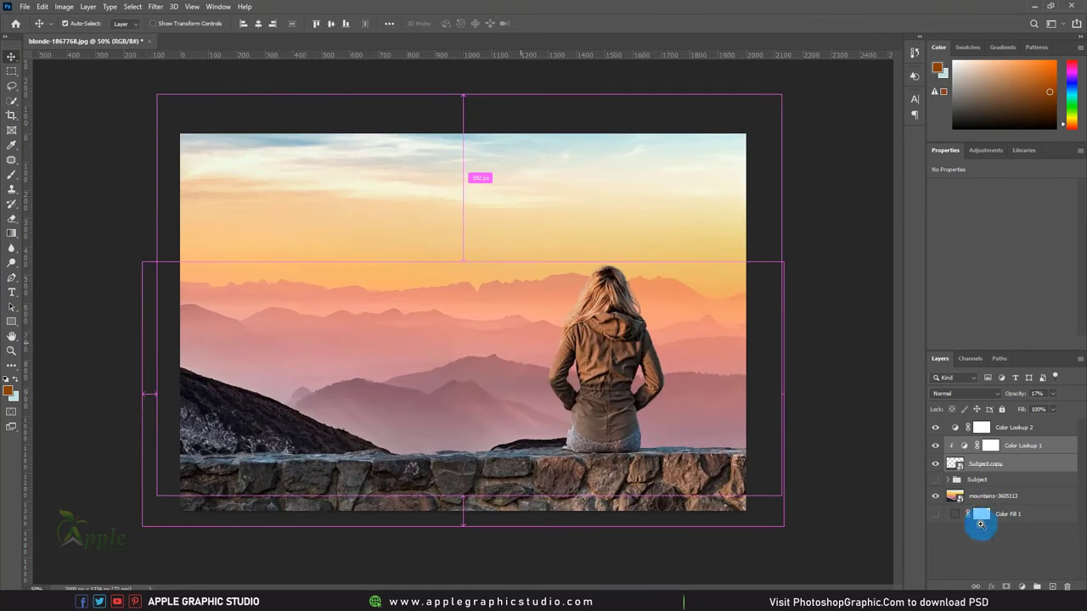
pyautogui.click(939, 496)
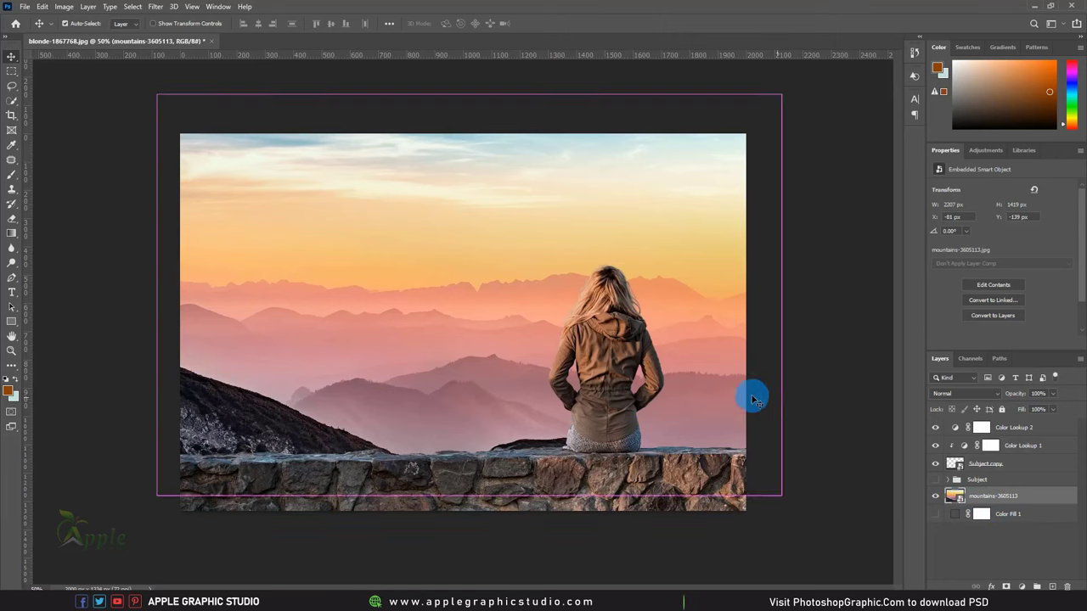
pyautogui.hotkey('ctrl', 't')
pyautogui.moveTo(594, 214); pyautogui.dragTo(574, 212)
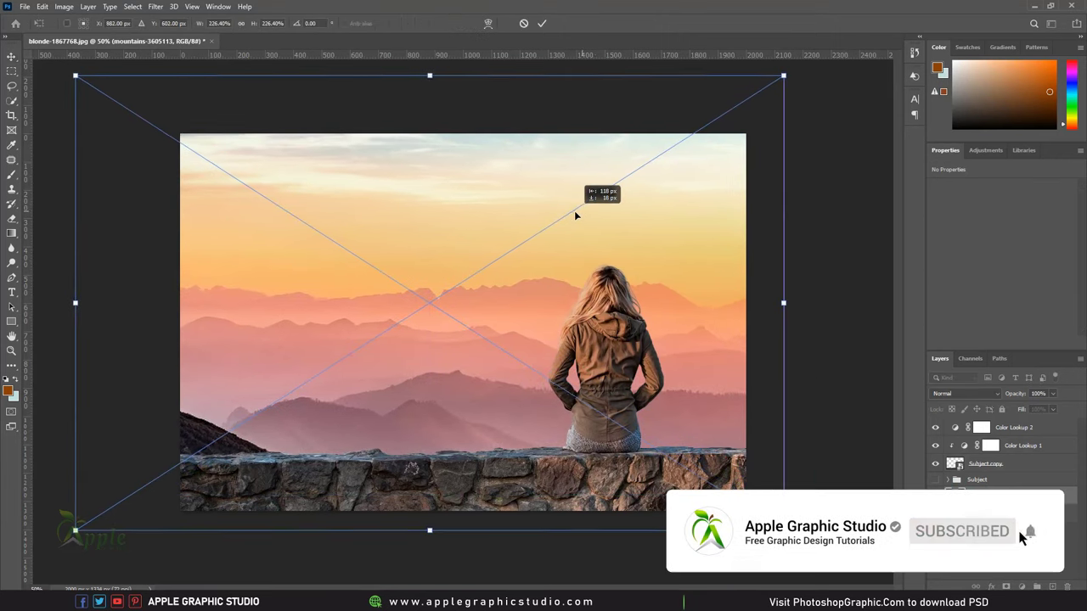
pyautogui.click(540, 24)
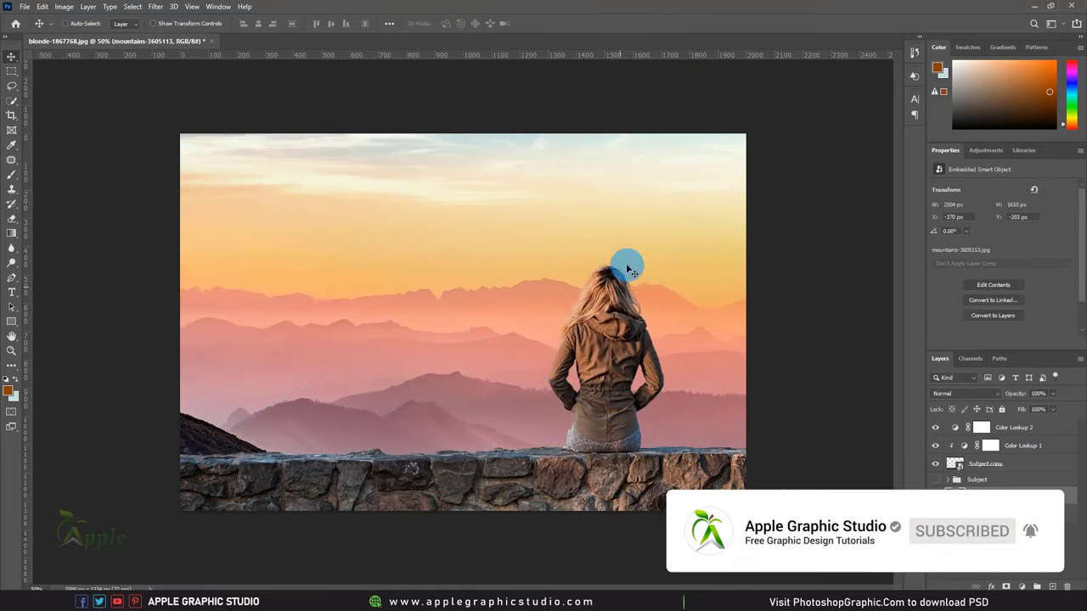
pyautogui.click(218, 6)
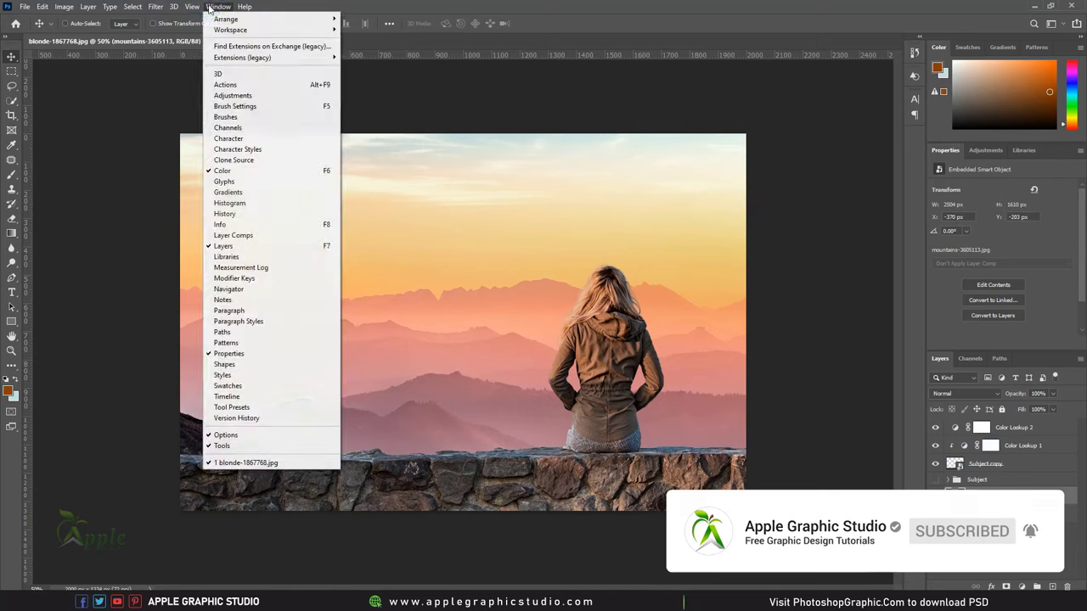
# Step: Create a video timeline and expand the Subject copy track's Transform and Opacity properties
pyautogui.click(267, 396)
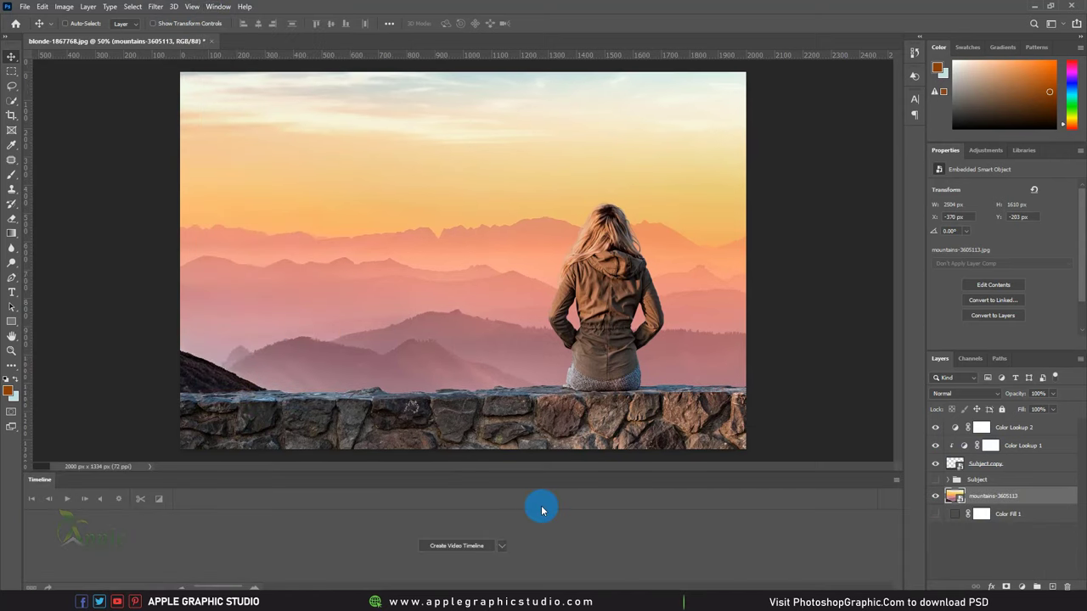
pyautogui.click(478, 548)
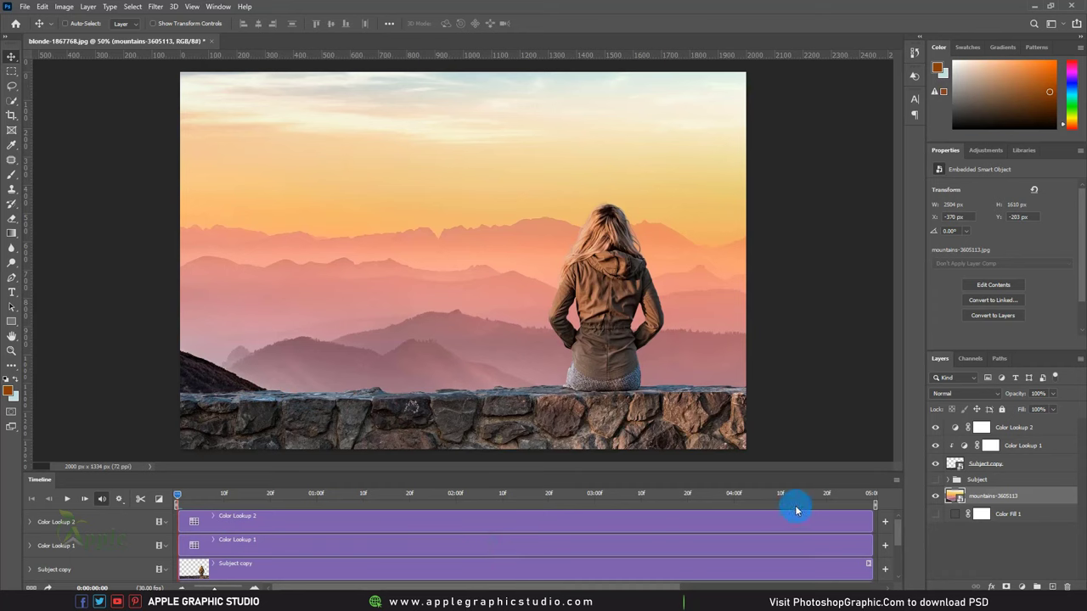
pyautogui.scroll(-1, 332, 542)
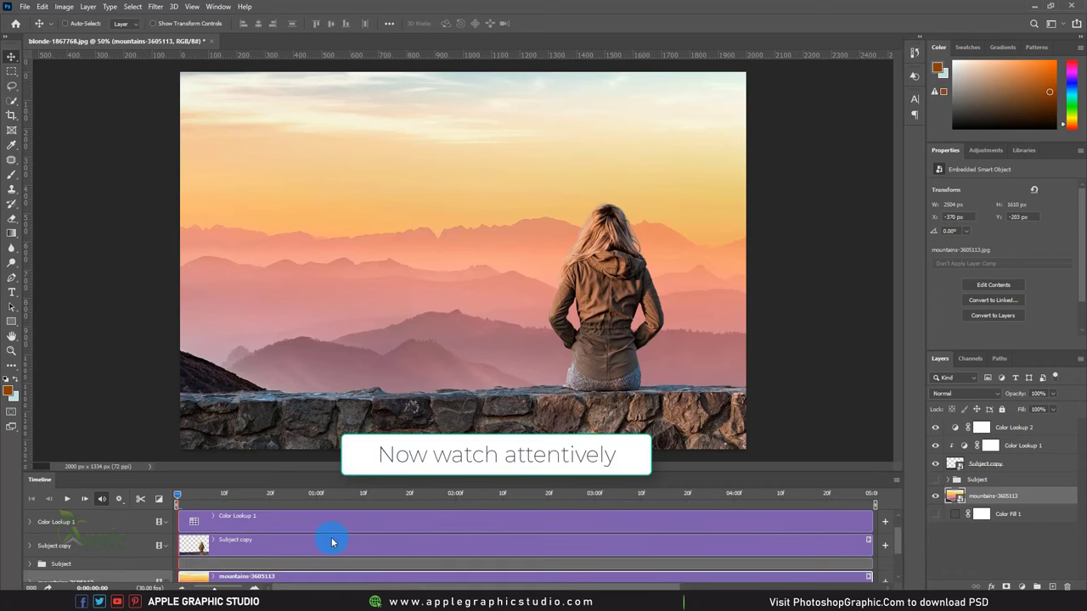
pyautogui.click(258, 549)
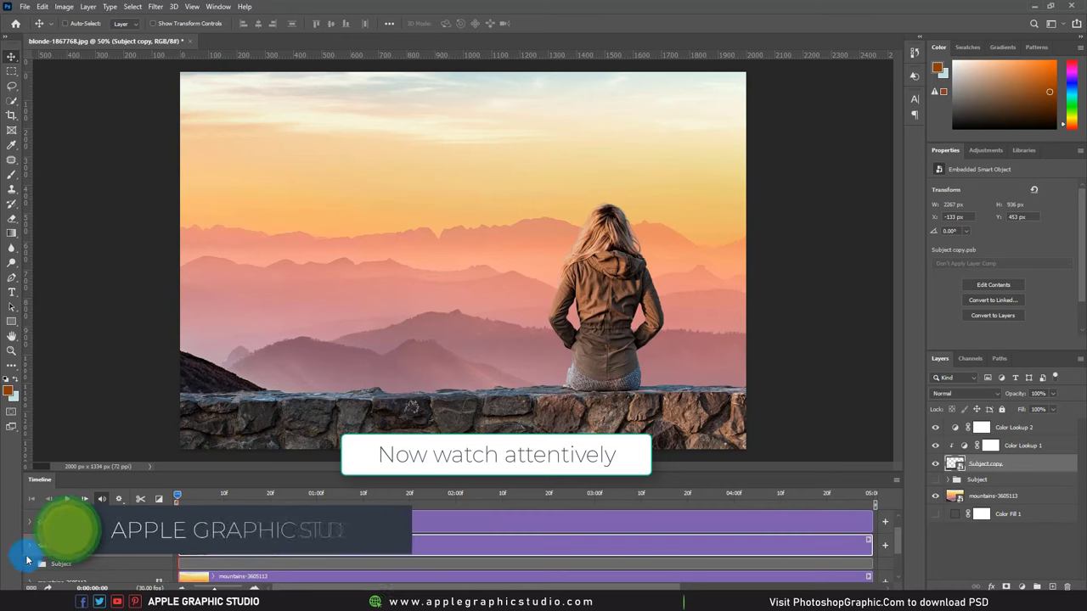
pyautogui.click(30, 546)
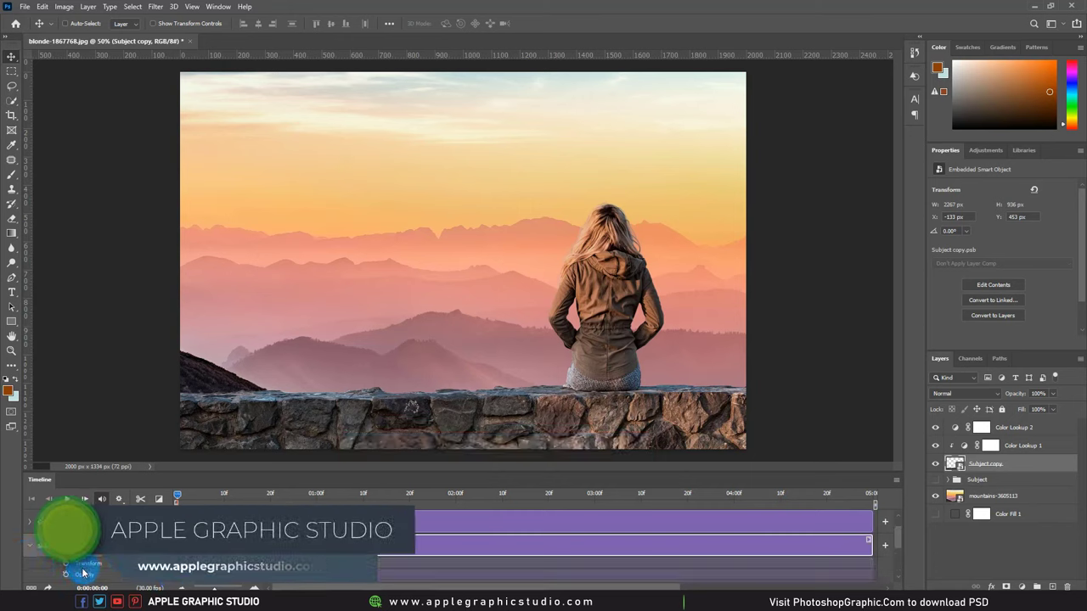
# Step: Move the playhead to the last frame and add a Transform keyframe for Subject copy
pyautogui.click(178, 496)
pyautogui.moveTo(179, 495); pyautogui.dragTo(297, 496)
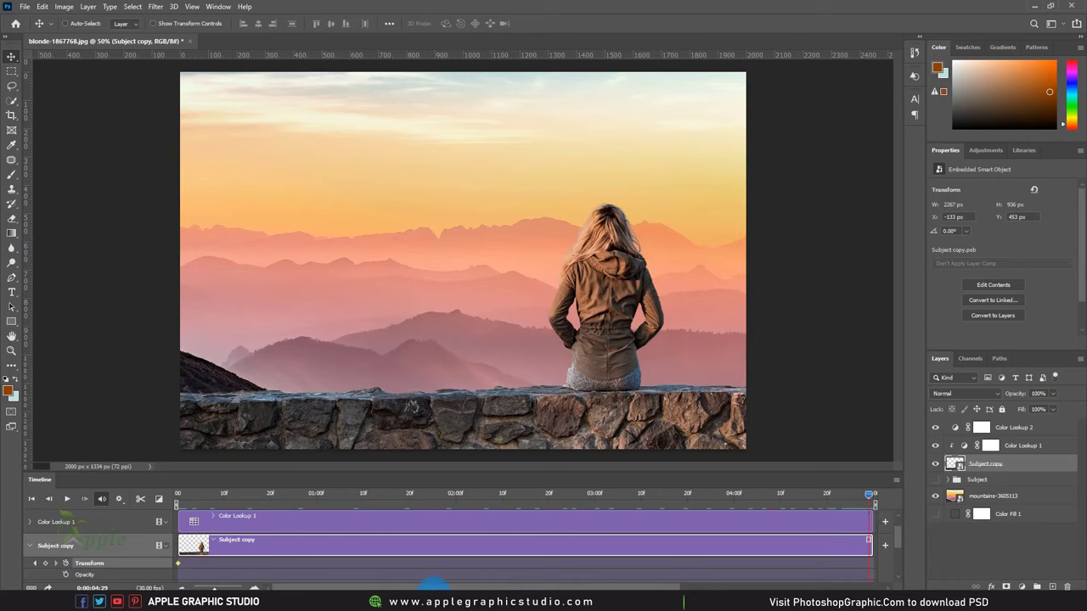
pyautogui.moveTo(214, 585); pyautogui.dragTo(211, 586)
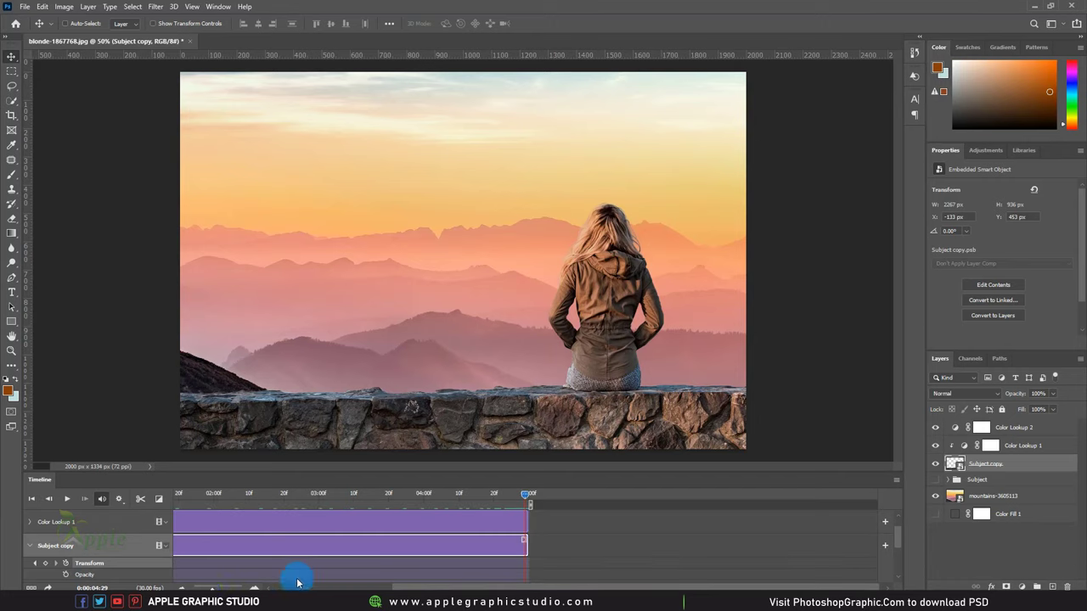
pyautogui.click(531, 495)
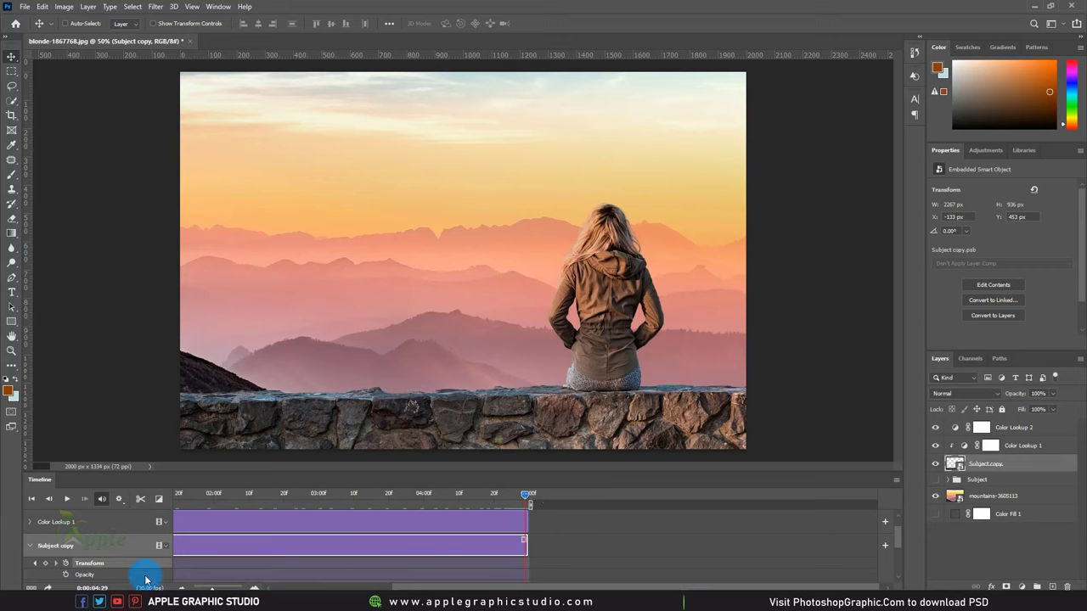
pyautogui.click(66, 575)
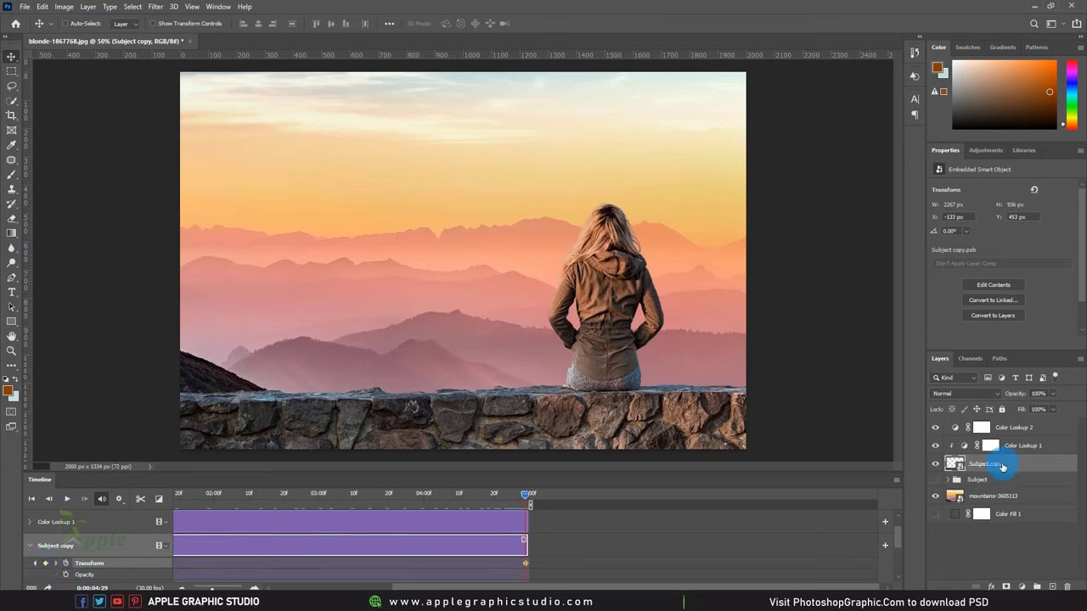
# Step: Free Transform the woman down from 2267 × 936 px to 2035 × 840 px and preview the shrink
pyautogui.click(41, 6)
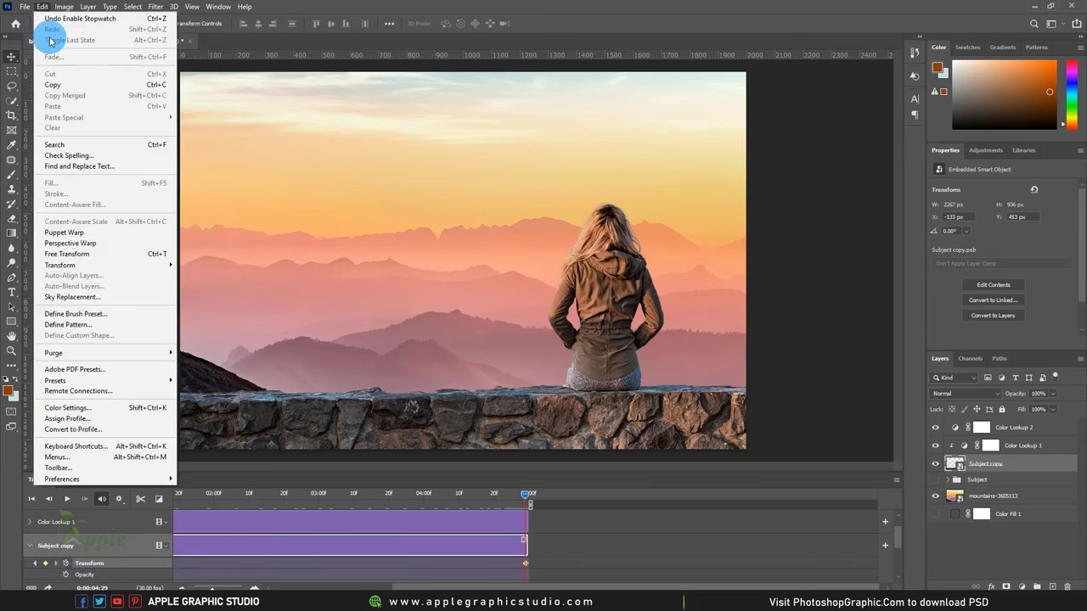
pyautogui.click(85, 255)
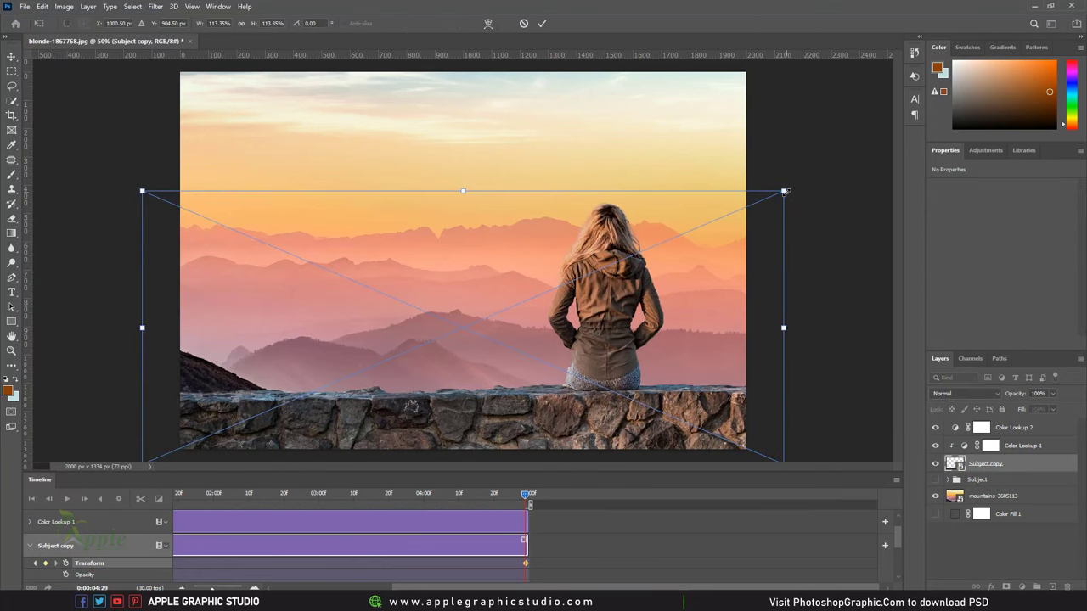
pyautogui.moveTo(784, 192); pyautogui.dragTo(754, 210)
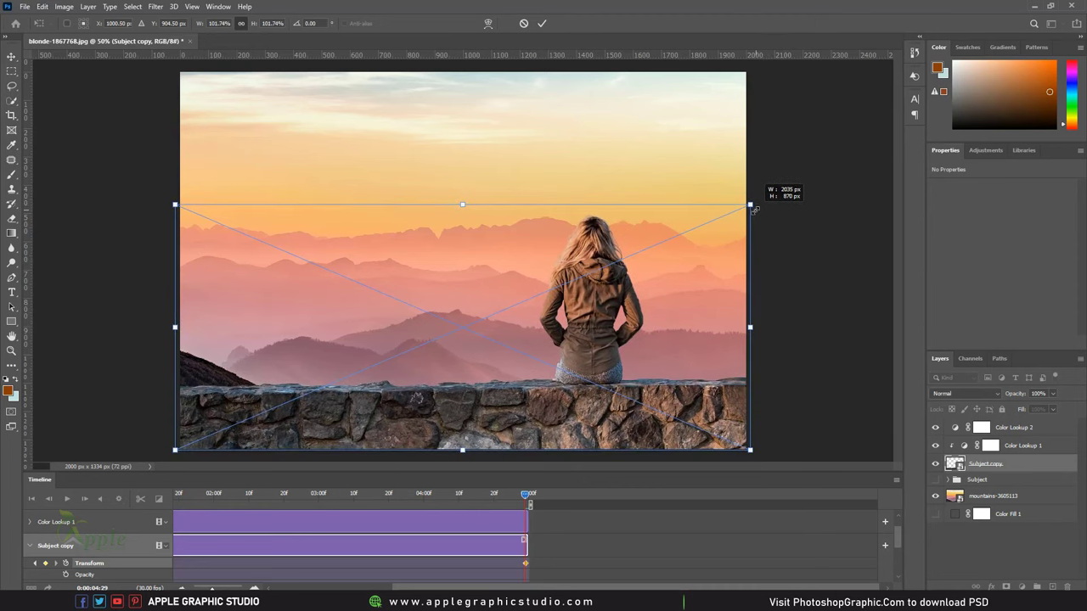
pyautogui.click(542, 24)
pyautogui.moveTo(524, 498); pyautogui.dragTo(121, 498)
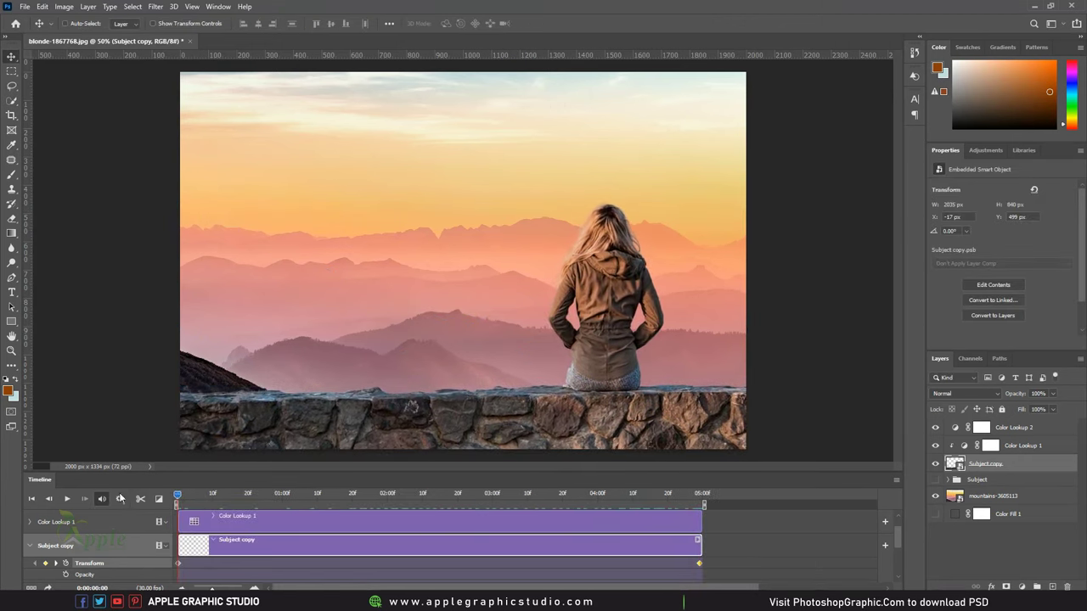
# Step: Expand the mountains-3605113 track, enable its Transform stopwatch, and move to the timeline end
pyautogui.click(990, 499)
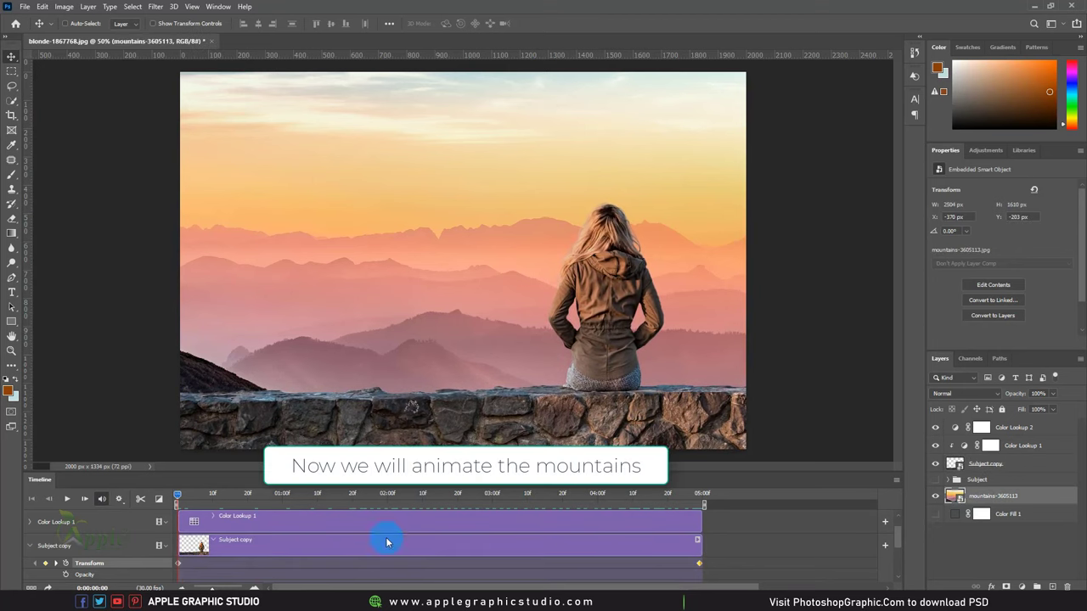
pyautogui.click(30, 546)
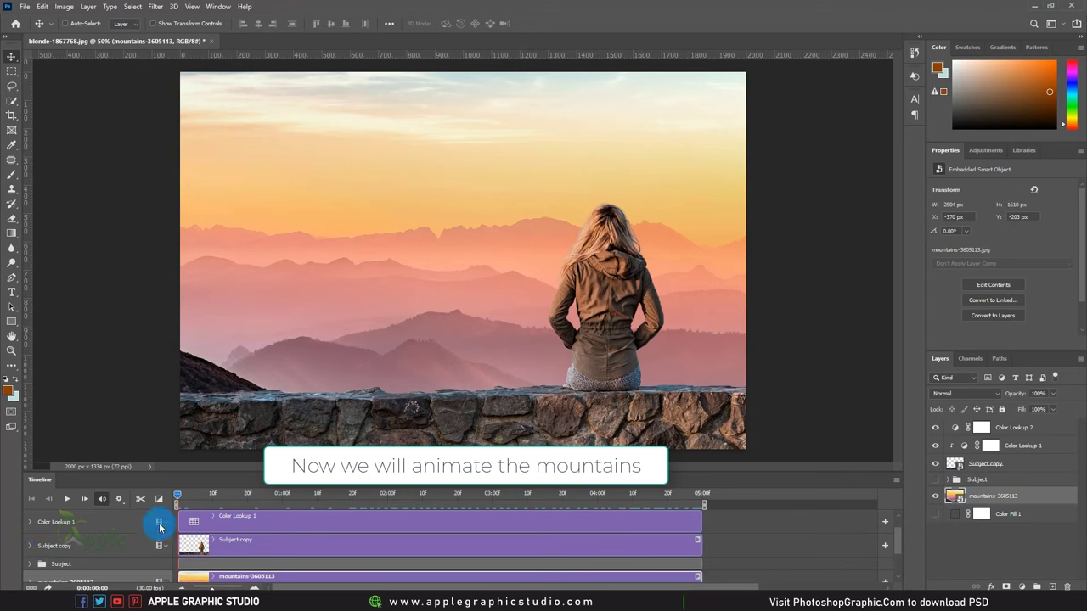
pyautogui.scroll(-2, 140, 543)
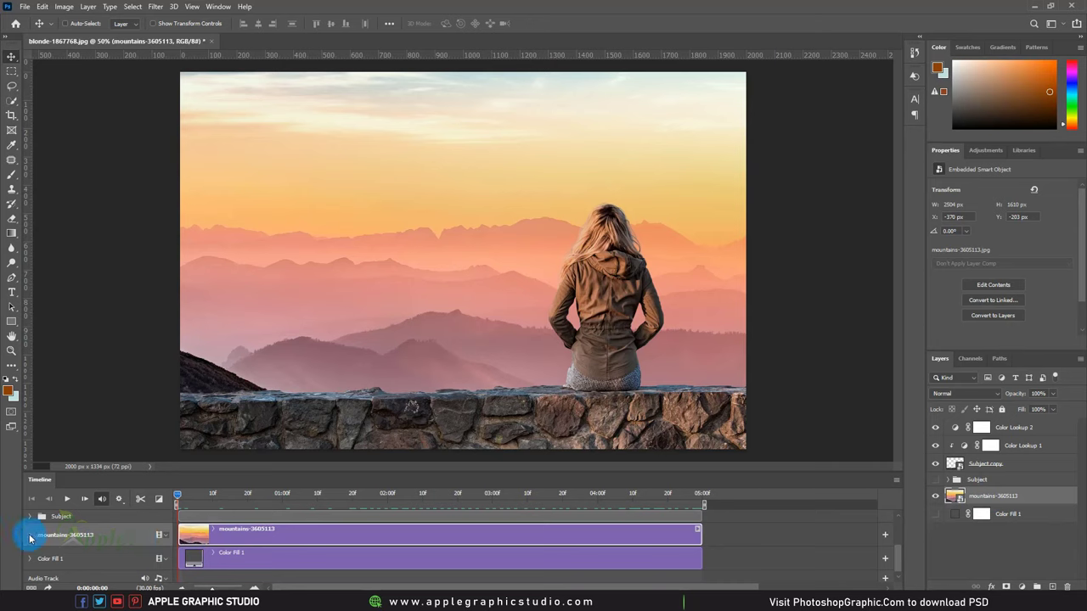
pyautogui.click(29, 535)
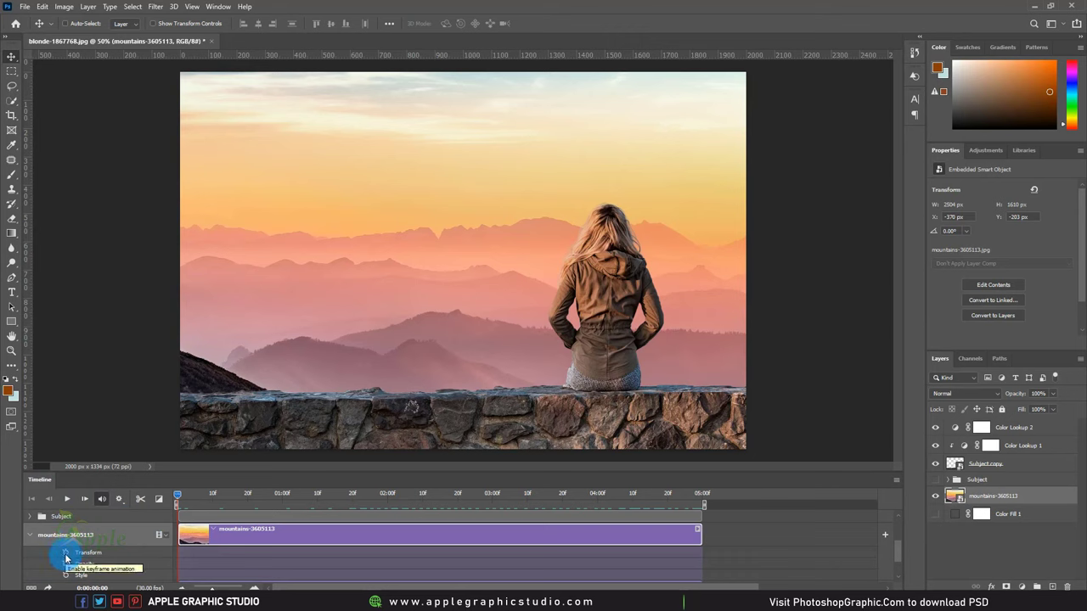
pyautogui.click(65, 554)
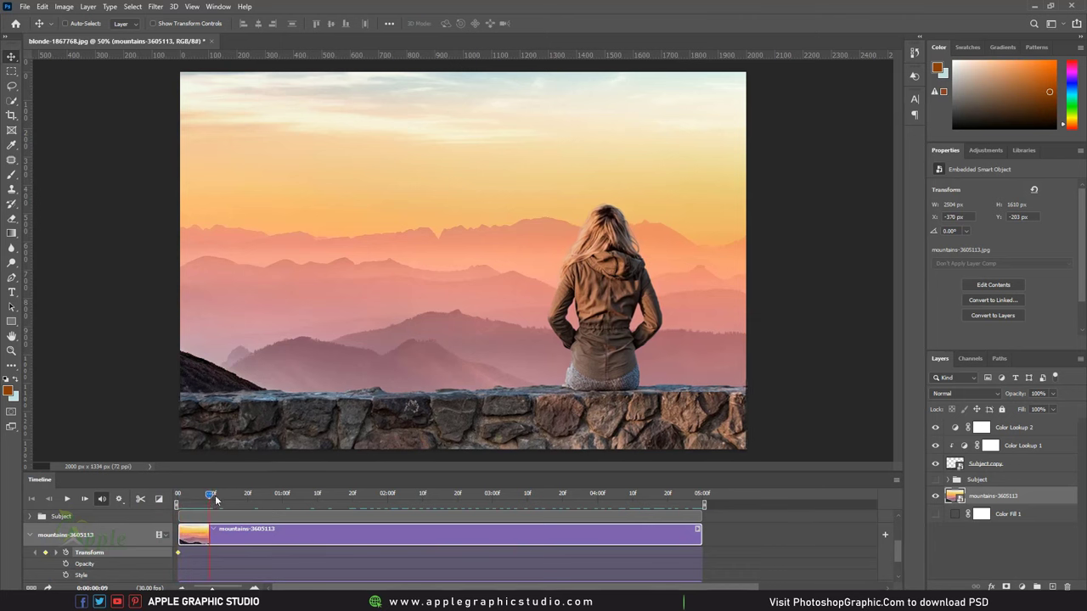
pyautogui.moveTo(177, 501); pyautogui.dragTo(698, 510)
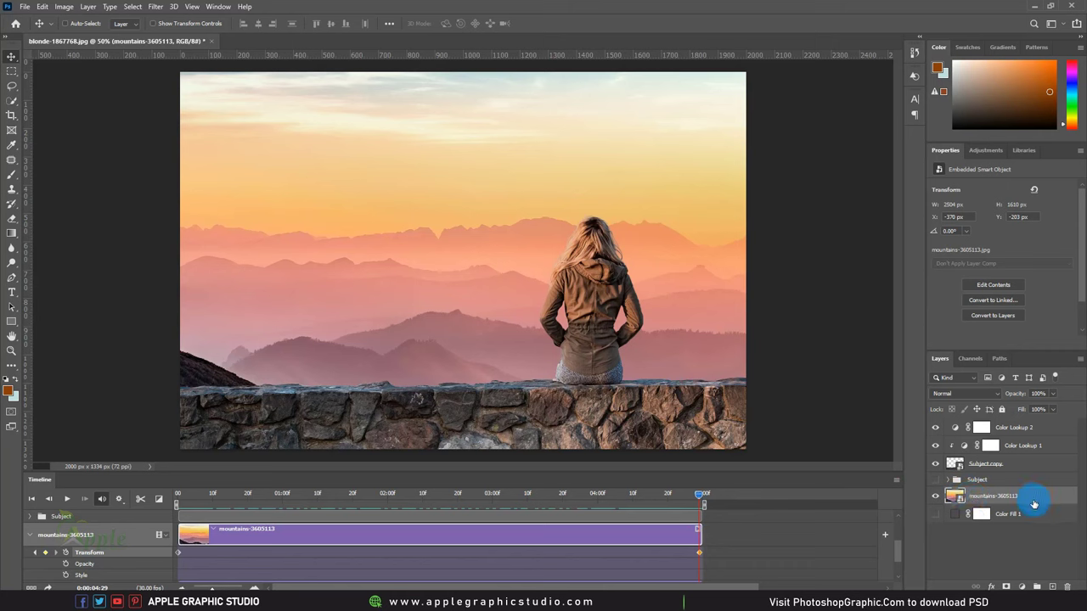
# Step: Free Transform the mountains background slightly larger at the last frame to zoom in
pyautogui.click(41, 7)
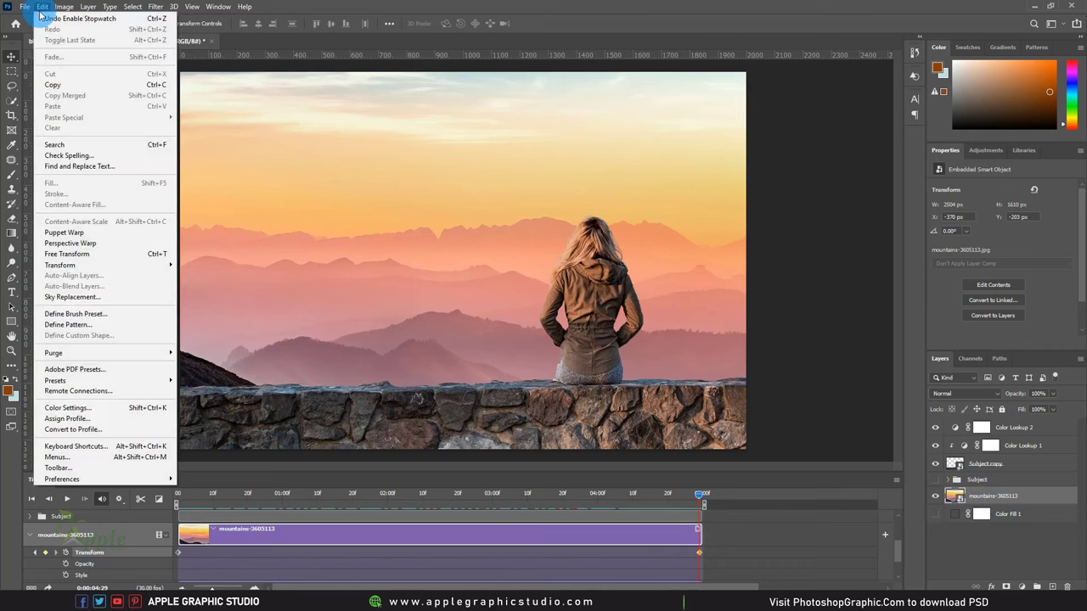
pyautogui.click(78, 257)
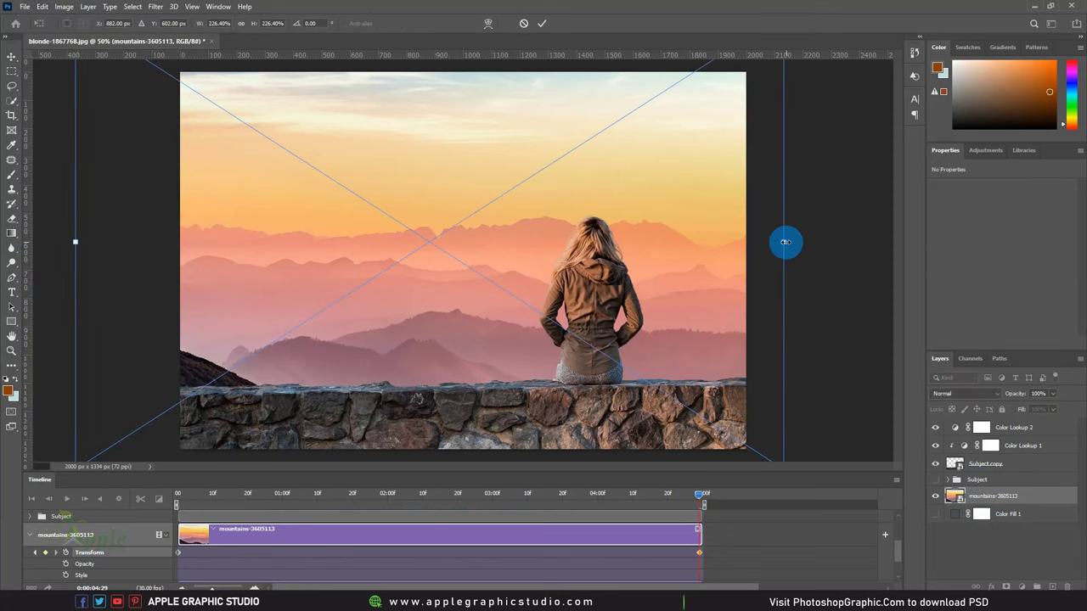
pyautogui.moveTo(783, 241); pyautogui.dragTo(847, 246)
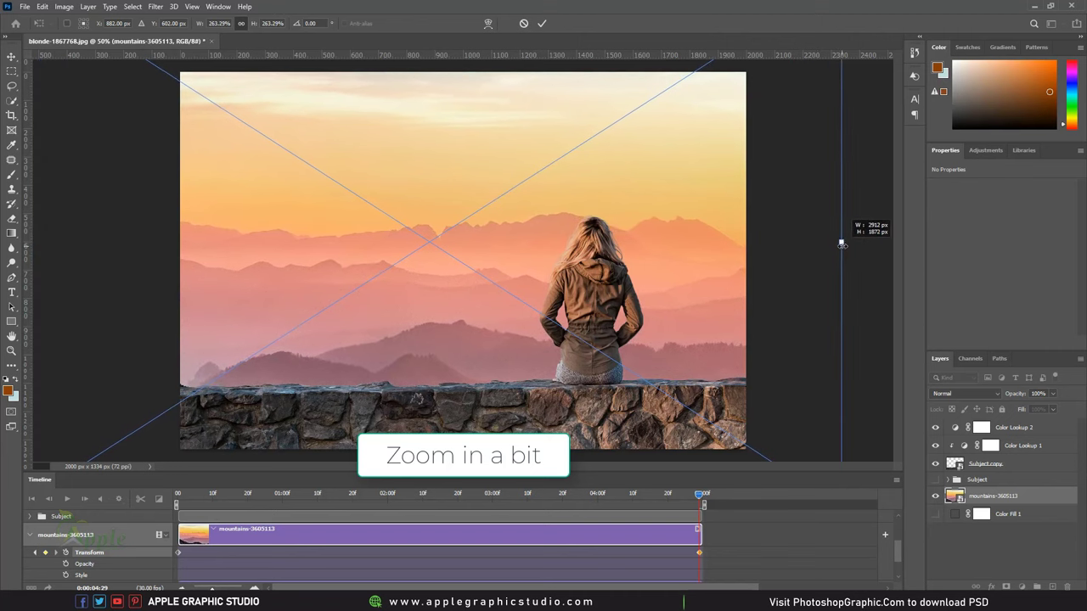
pyautogui.click(541, 23)
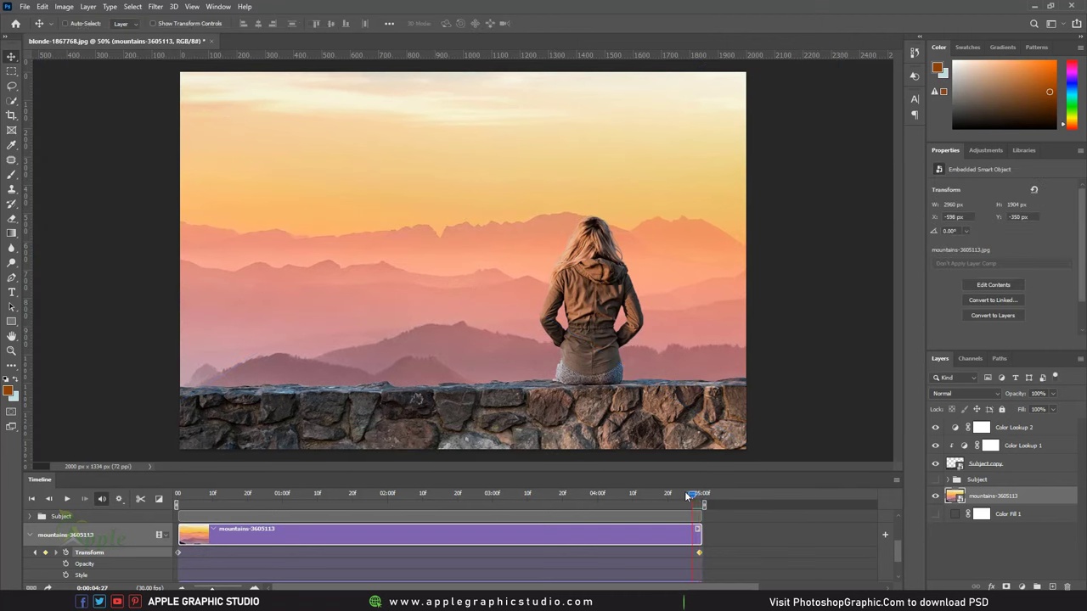
# Step: Scrub the timeline to preview the mountain zoom around the one-second mark
pyautogui.moveTo(689, 495)
pyautogui.mouseDown()
pyautogui.moveTo(397, 495)
pyautogui.moveTo(168, 546)
pyautogui.mouseUp()
pyautogui.click(243, 529)
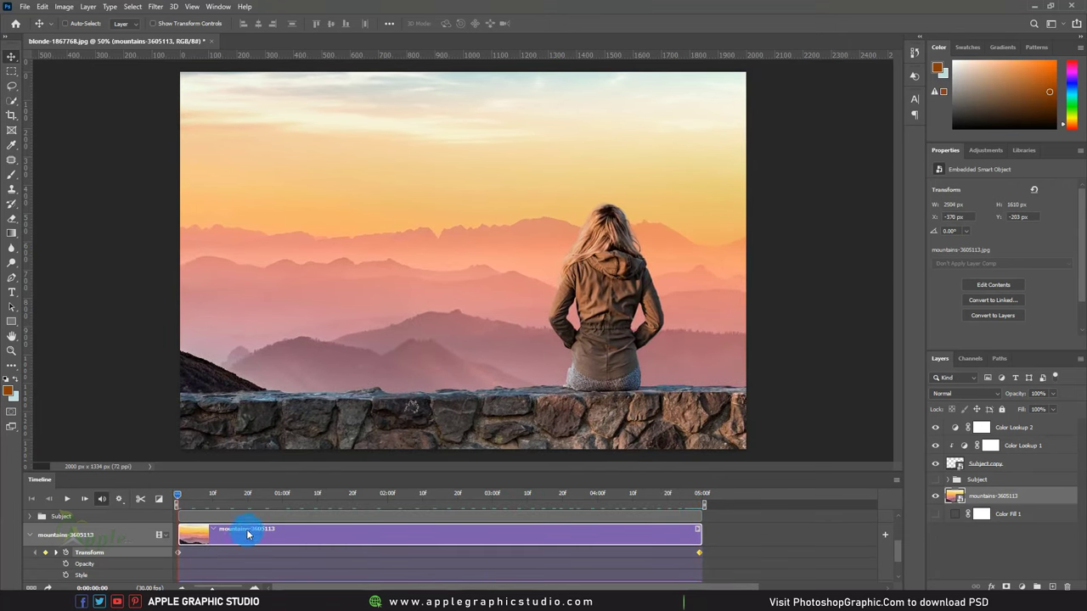
pyautogui.scroll(-2, 248, 543)
pyautogui.scroll(3, 241, 547)
pyautogui.click(189, 504)
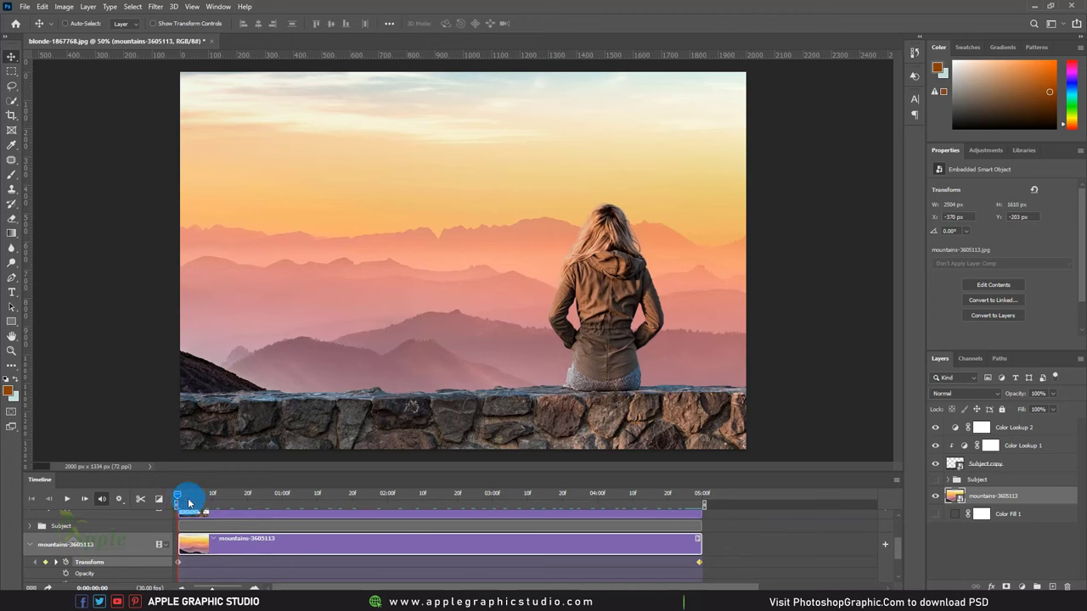
pyautogui.moveTo(178, 498)
pyautogui.mouseDown()
pyautogui.moveTo(691, 515)
pyautogui.moveTo(704, 527)
pyautogui.mouseUp()
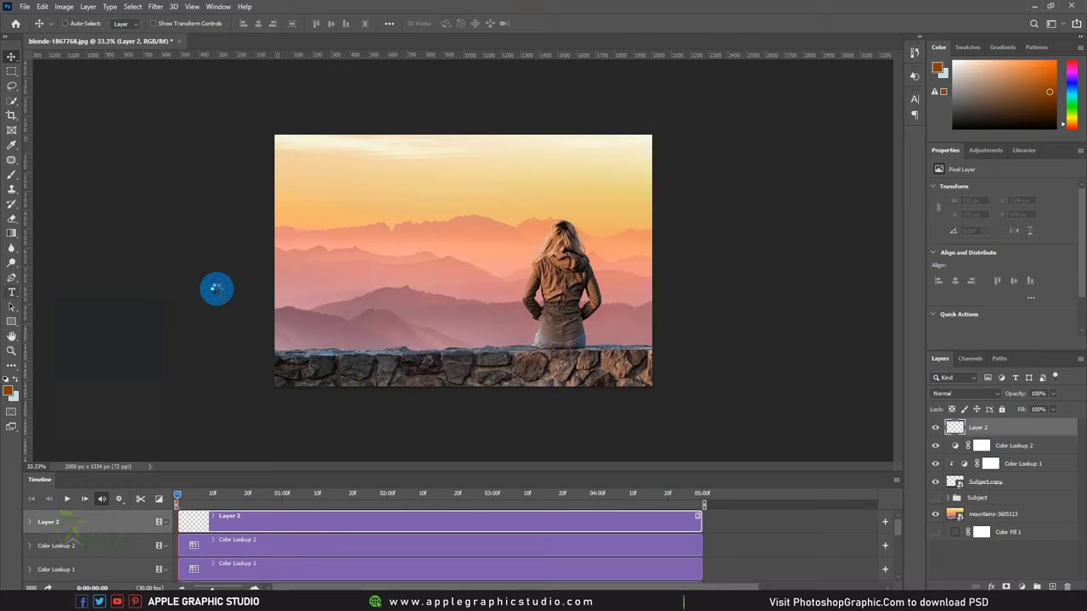
# Step: Add a white 226 pt Bebas Neue 'MOUNTAINS' title over the sky and move it left and down
pyautogui.moveTo(11, 292); pyautogui.dragTo(65, 296)
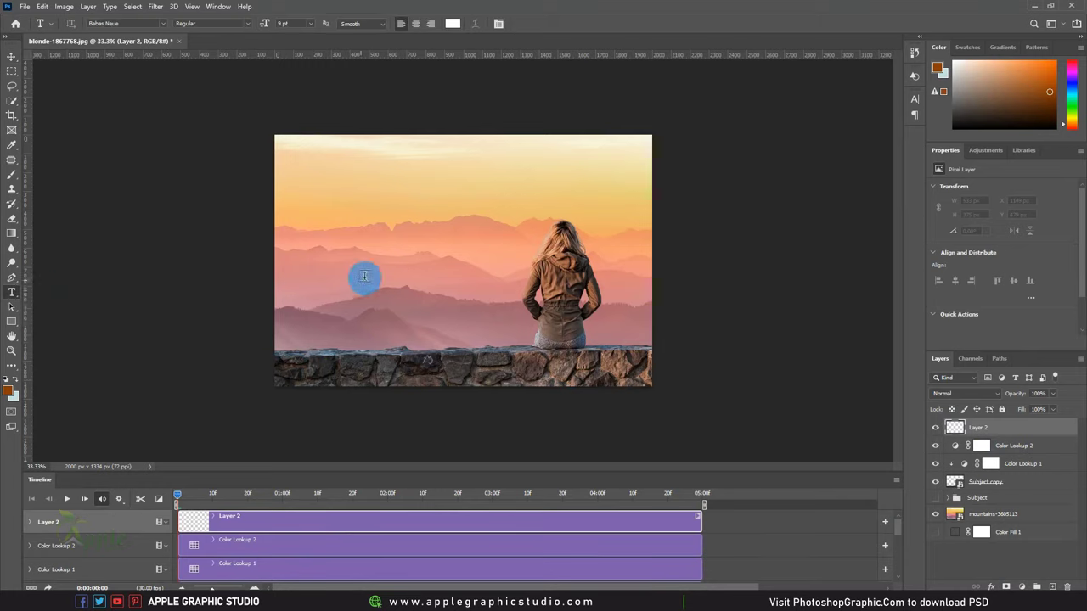
pyautogui.click(368, 241)
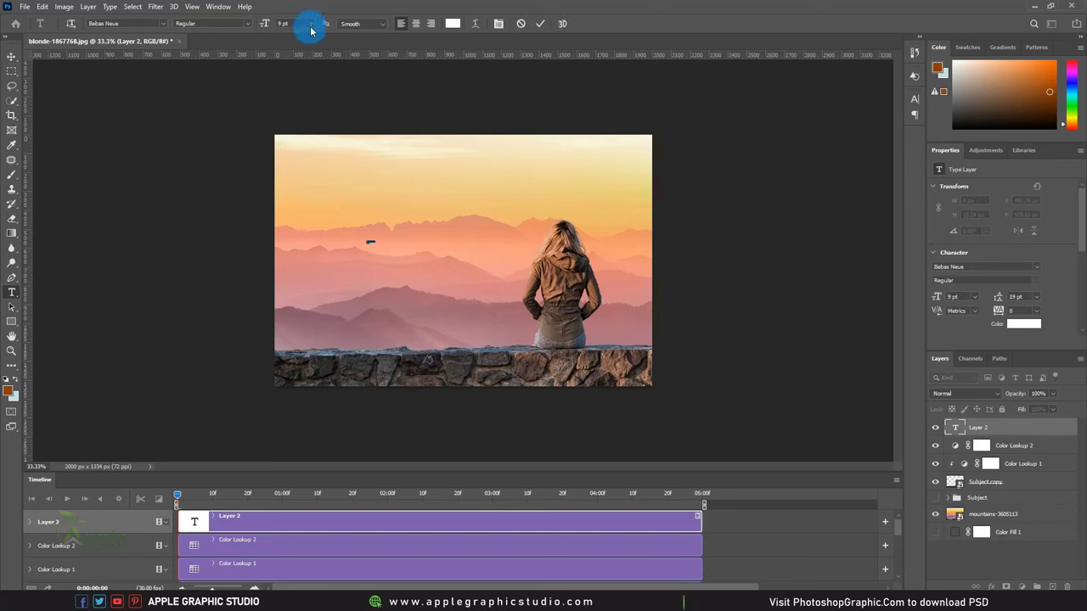
pyautogui.moveTo(265, 23); pyautogui.dragTo(386, 23)
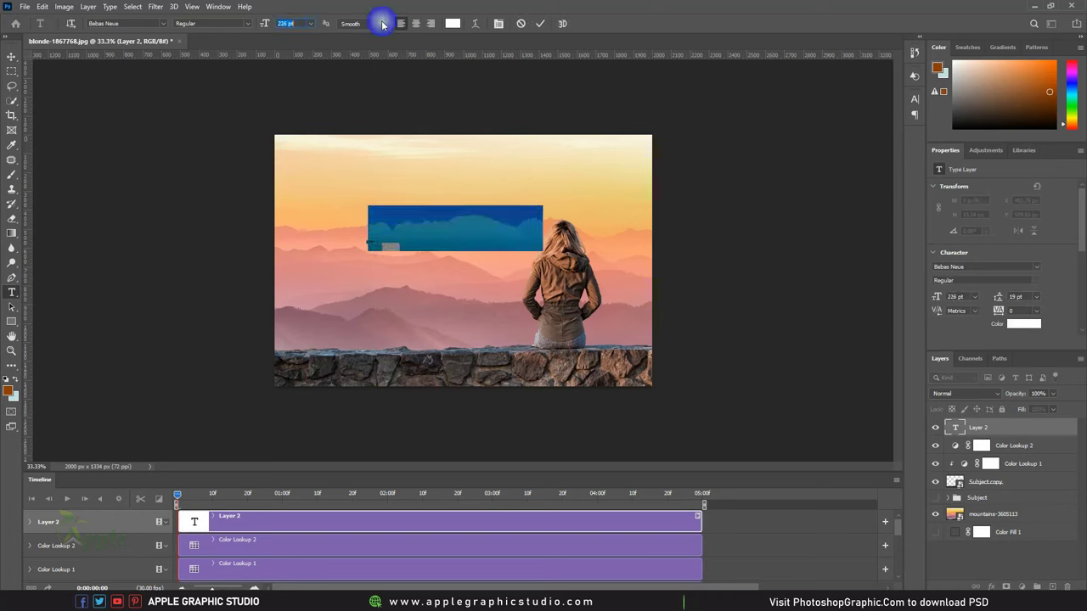
pyautogui.write('MOU')
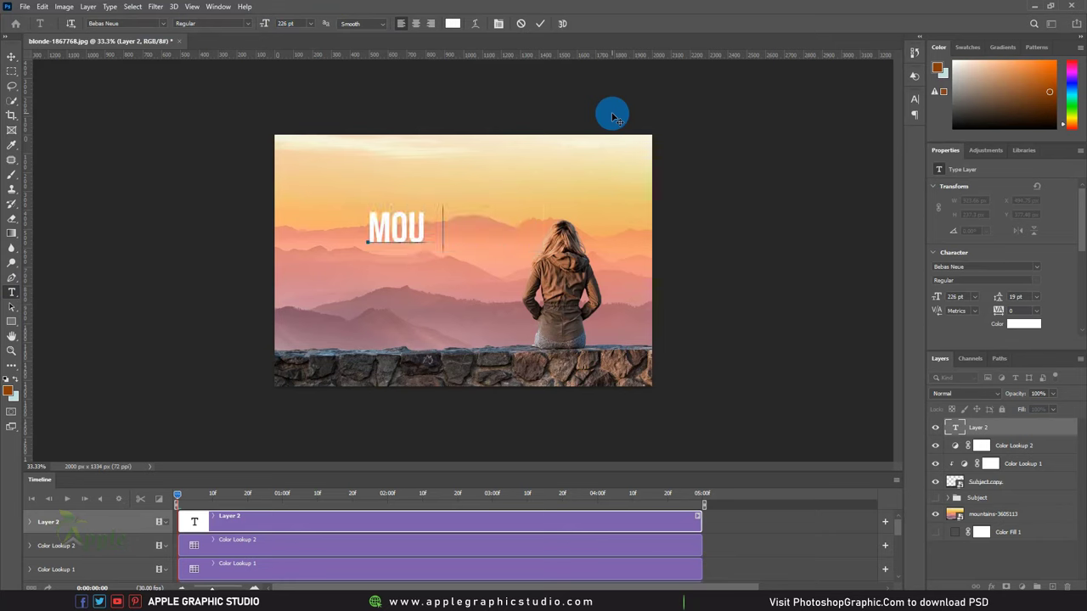
pyautogui.write('NTAINS')
pyautogui.click(540, 23)
pyautogui.click(10, 57)
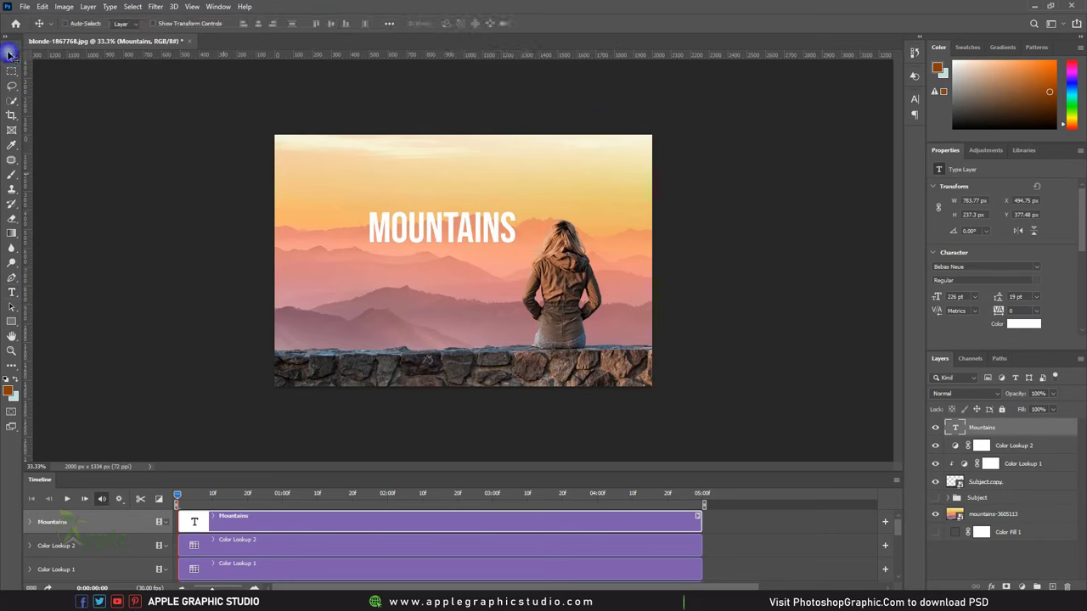
pyautogui.moveTo(500, 231); pyautogui.dragTo(434, 253)
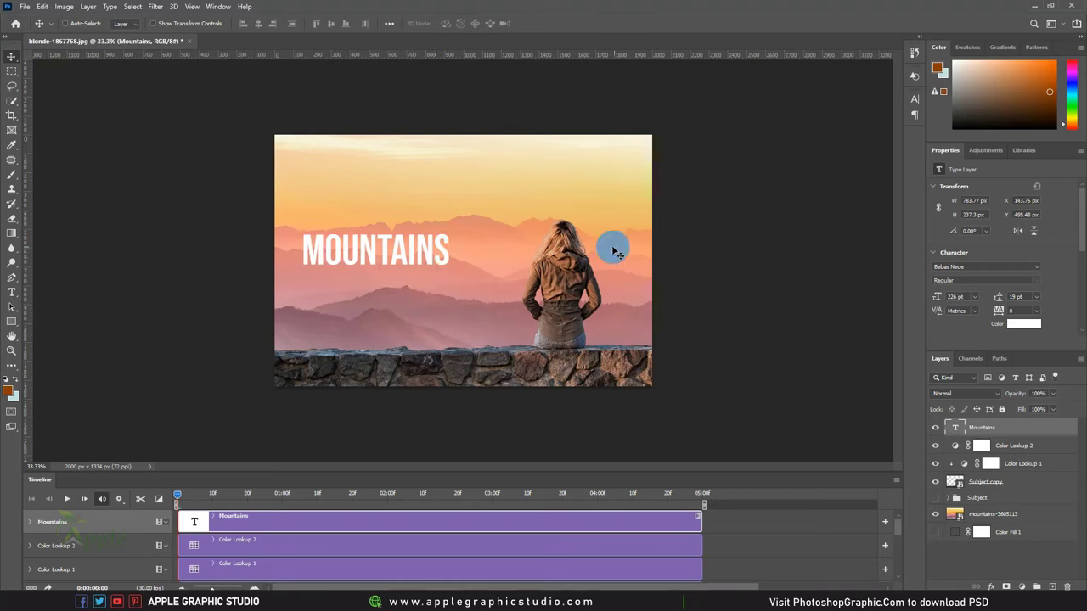
# Step: Change the Mountains title to the King Waller script font at 291 pt
pyautogui.click(915, 100)
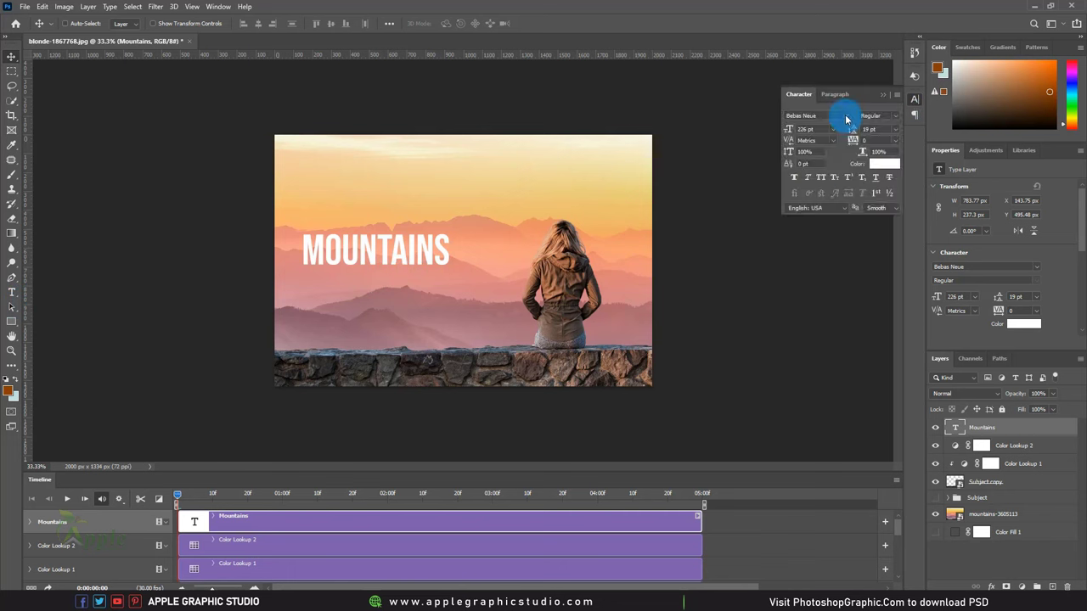
pyautogui.click(846, 120)
pyautogui.moveTo(1007, 199)
pyautogui.mouseDown()
pyautogui.moveTo(1008, 384)
pyautogui.moveTo(1007, 371)
pyautogui.mouseUp()
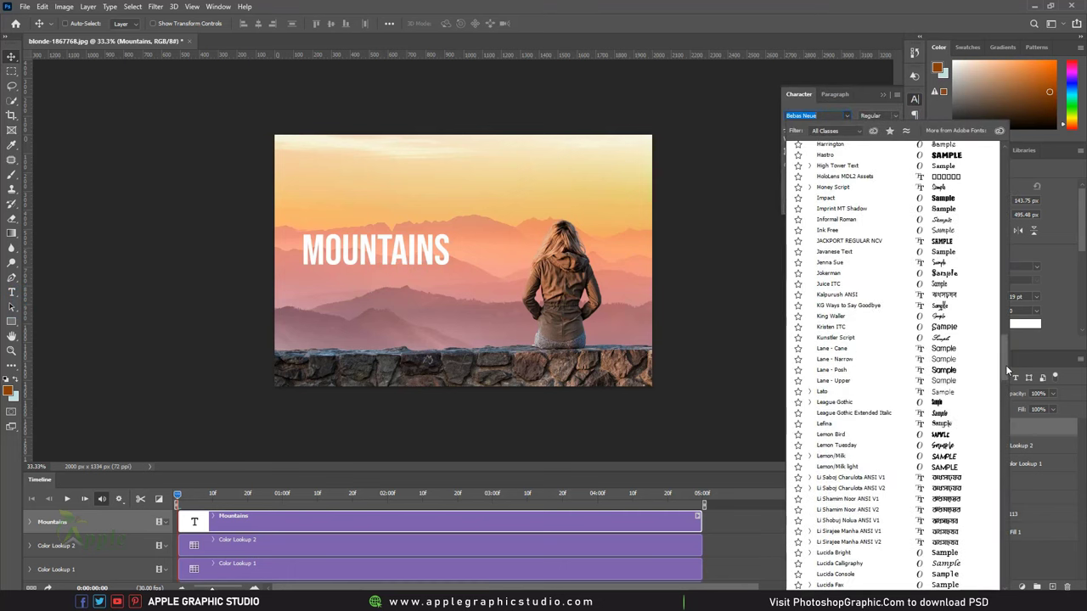
pyautogui.click(911, 317)
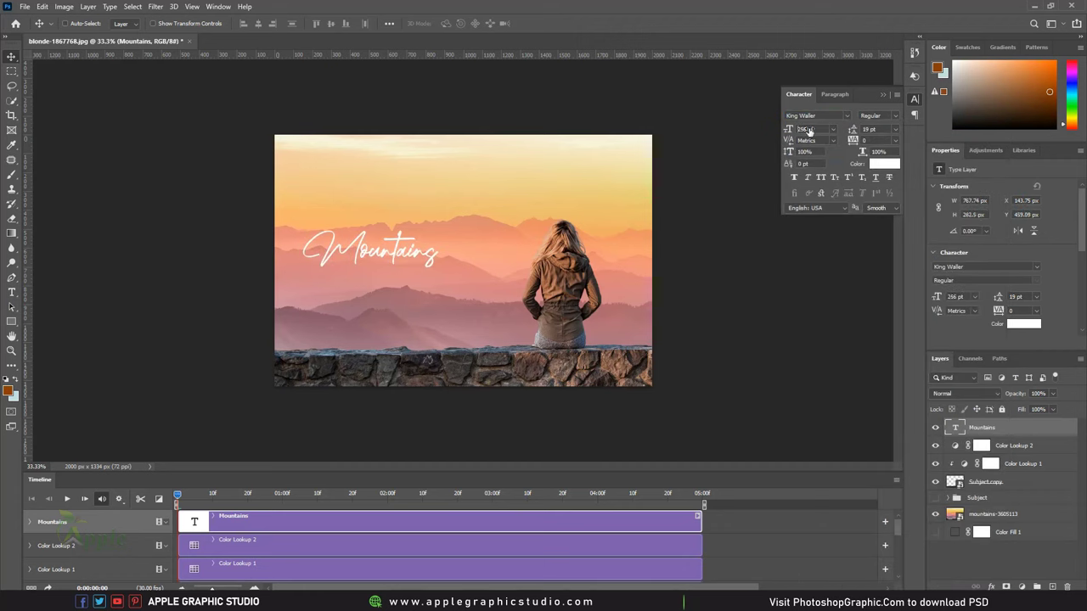
pyautogui.moveTo(787, 133); pyautogui.dragTo(794, 134)
pyautogui.click(792, 137)
# Step: Place the Mountains title left of the woman and add an empty Layer 2 above it
pyautogui.moveTo(478, 220); pyautogui.dragTo(467, 212)
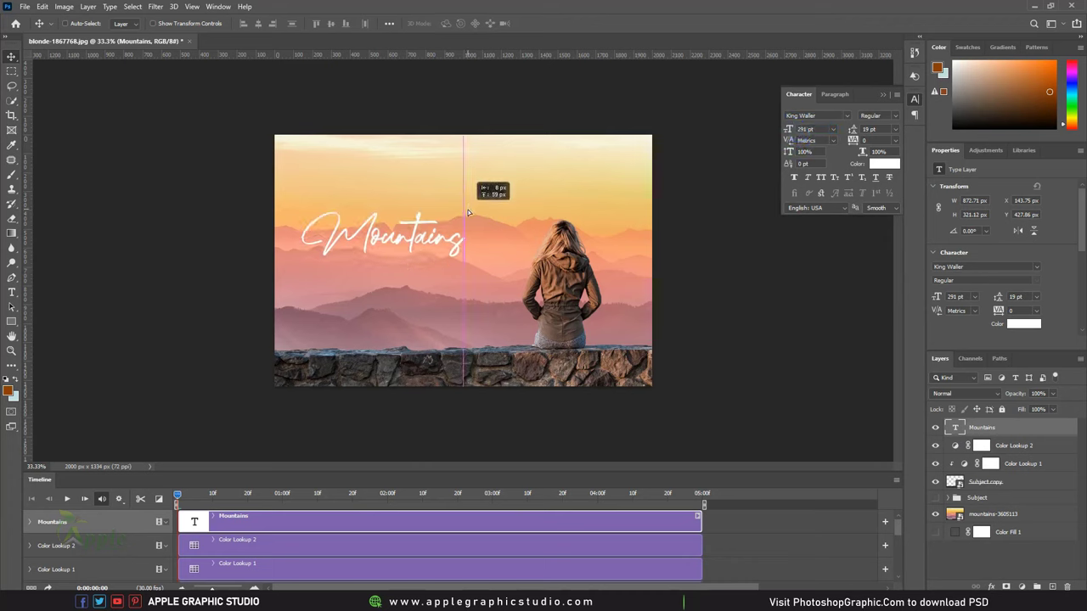
pyautogui.click(682, 240)
pyautogui.click(12, 293)
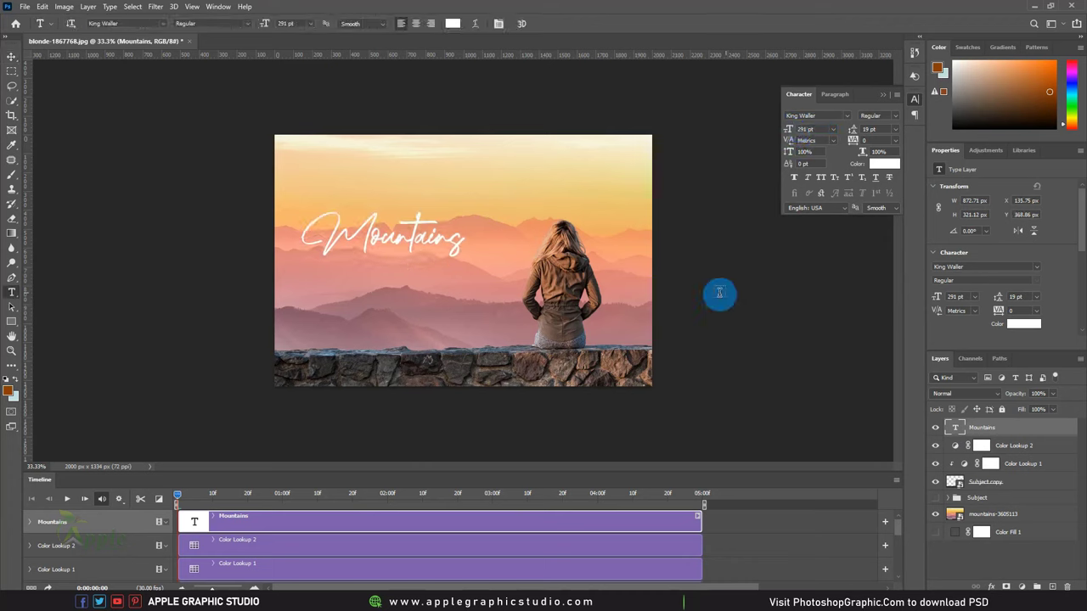
pyautogui.click(1051, 587)
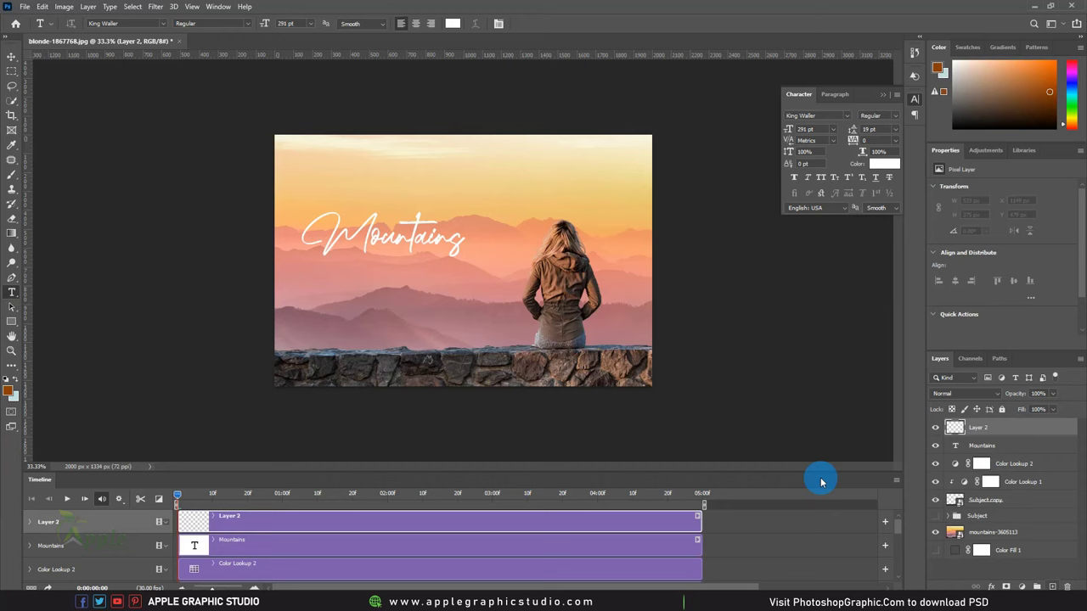
# Step: Type 'INSTAGRAM POST DESIGN' in Bebas Neue on a new line below the title
pyautogui.click(845, 118)
pyautogui.click(840, 163)
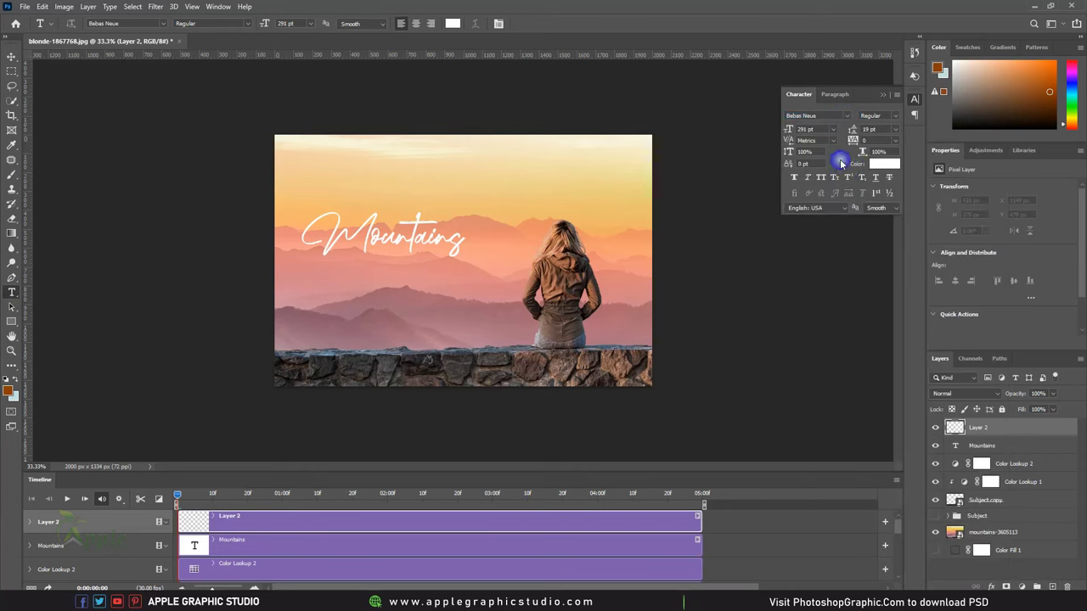
pyautogui.click(339, 309)
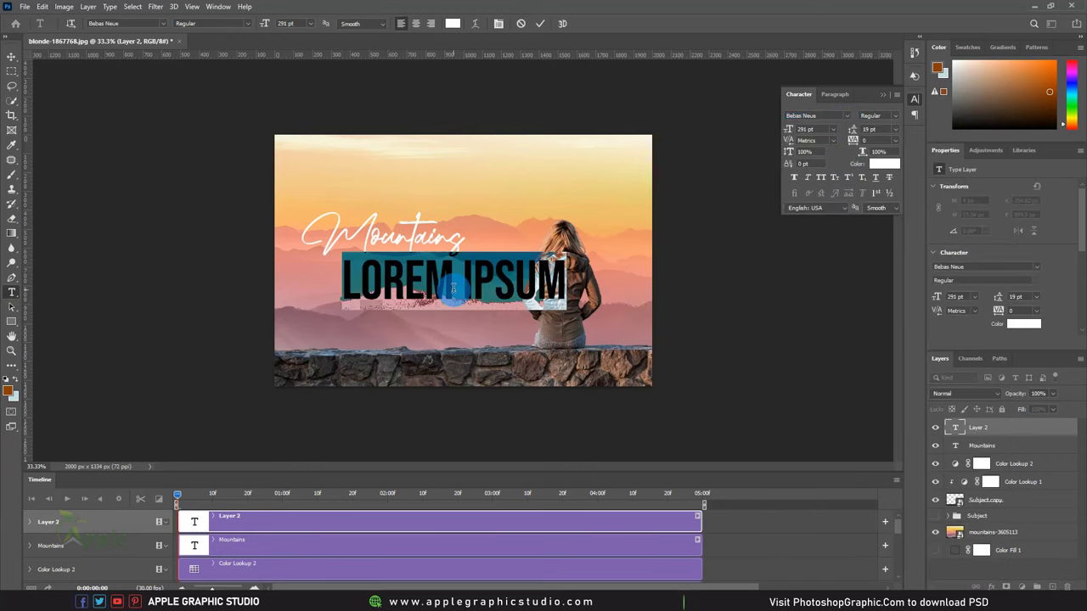
pyautogui.write('INSTAGRAM POST D')
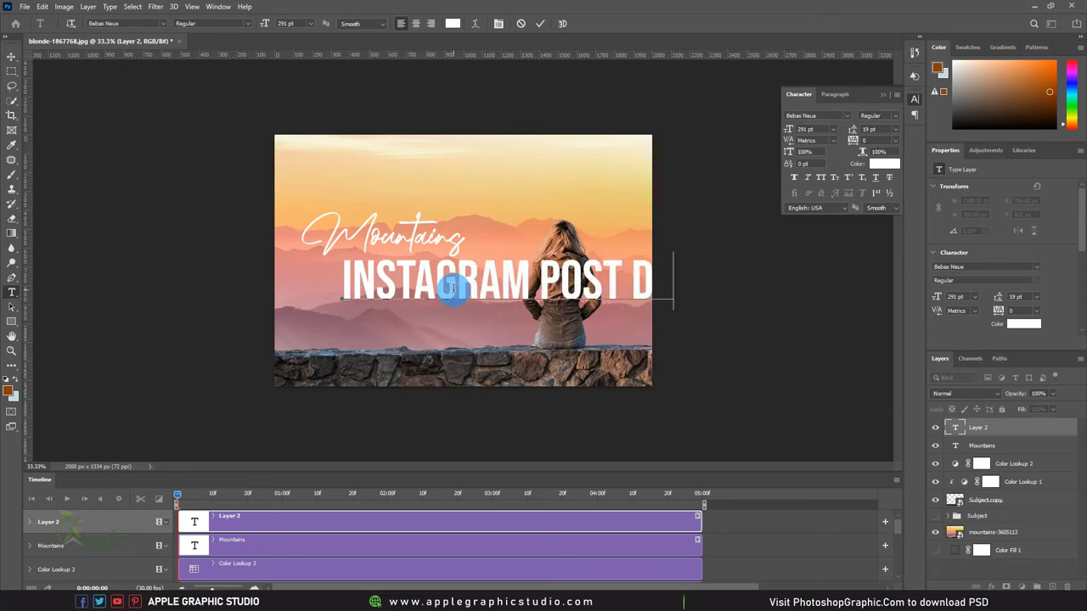
pyautogui.click(538, 24)
# Step: Scale the subtitle down to about 97 pt beneath the title and set tracking to 320
pyautogui.click(12, 56)
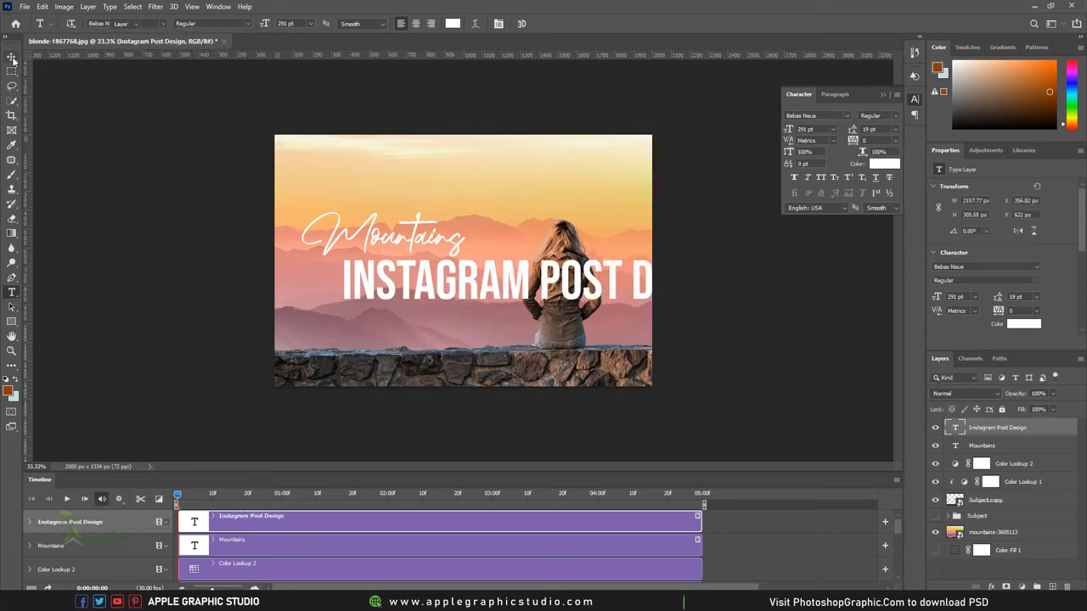
pyautogui.click(47, 7)
pyautogui.click(90, 246)
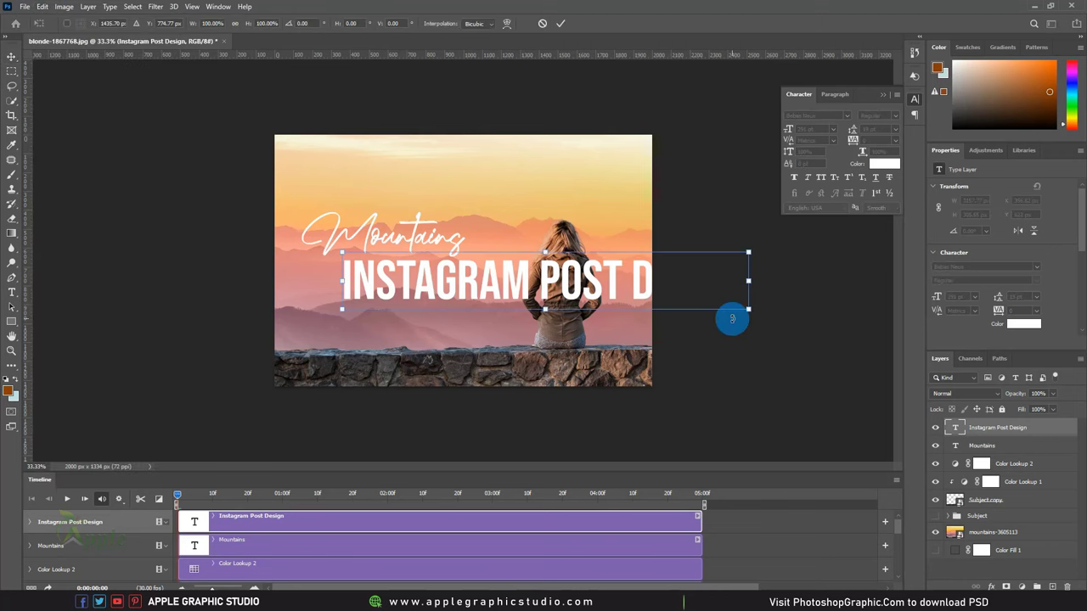
pyautogui.moveTo(748, 310); pyautogui.dragTo(507, 273)
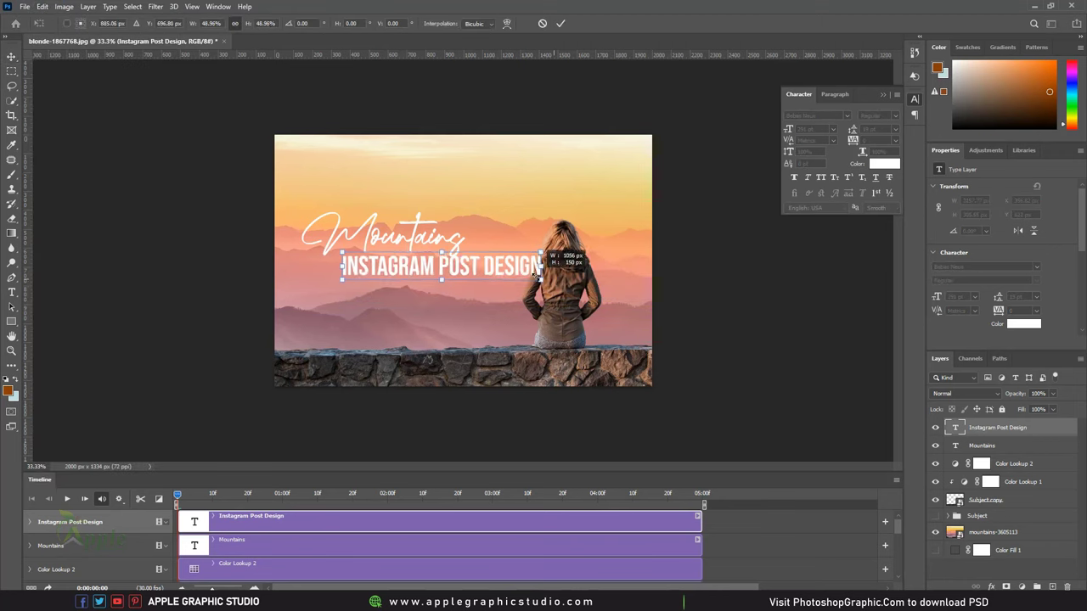
pyautogui.moveTo(507, 274); pyautogui.dragTo(479, 270)
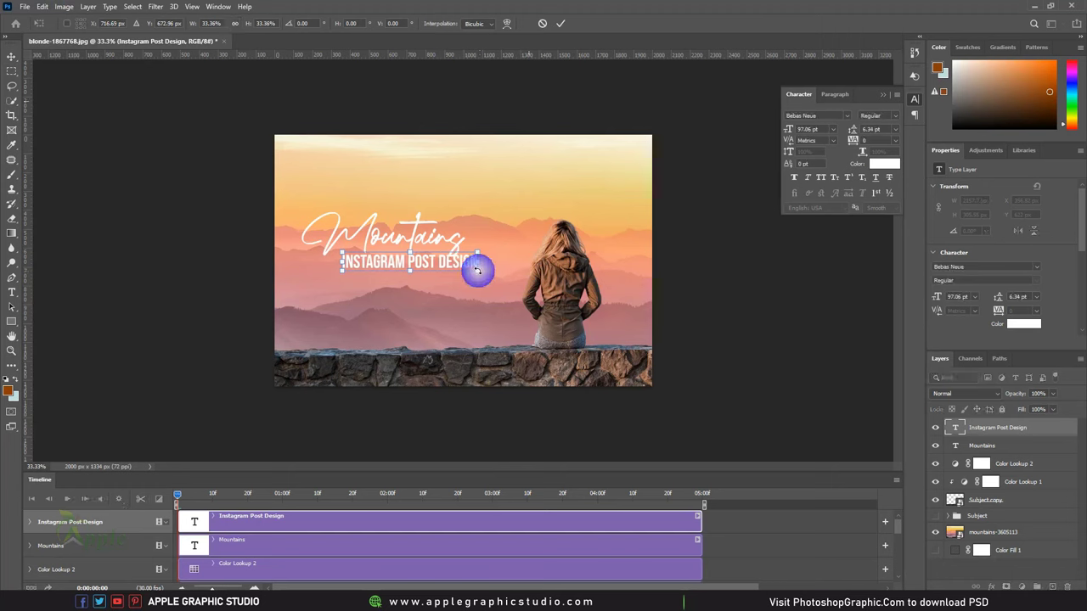
pyautogui.click(560, 26)
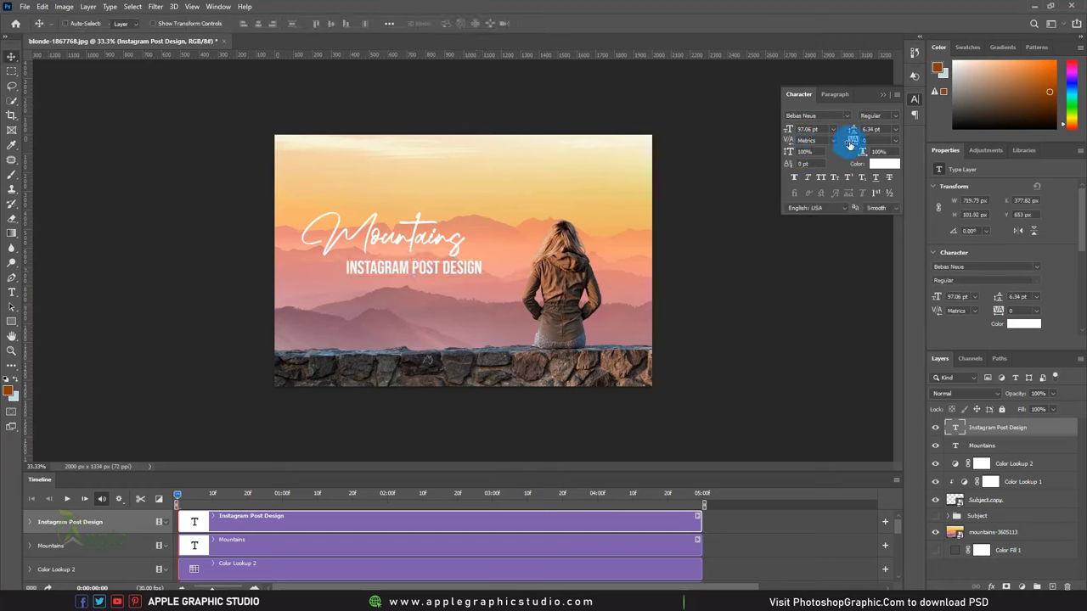
pyautogui.moveTo(852, 140); pyautogui.dragTo(856, 146)
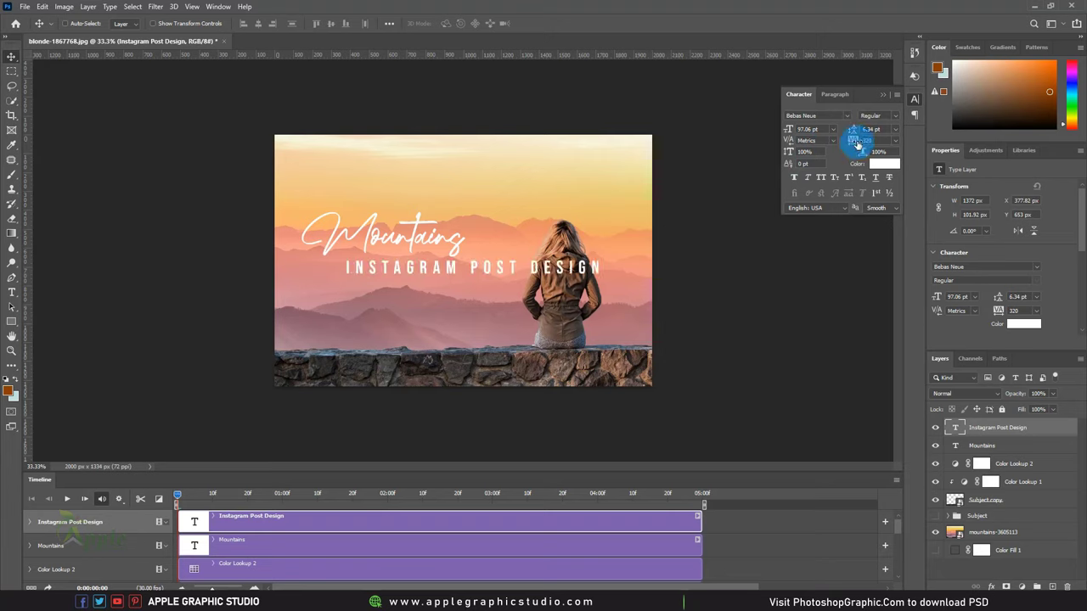
# Step: Group the Mountains and Instagram Post Design layers as Group 1 and shift it slightly right
pyautogui.keyDown('shift'); pyautogui.click(1007, 453); pyautogui.keyUp('shift')
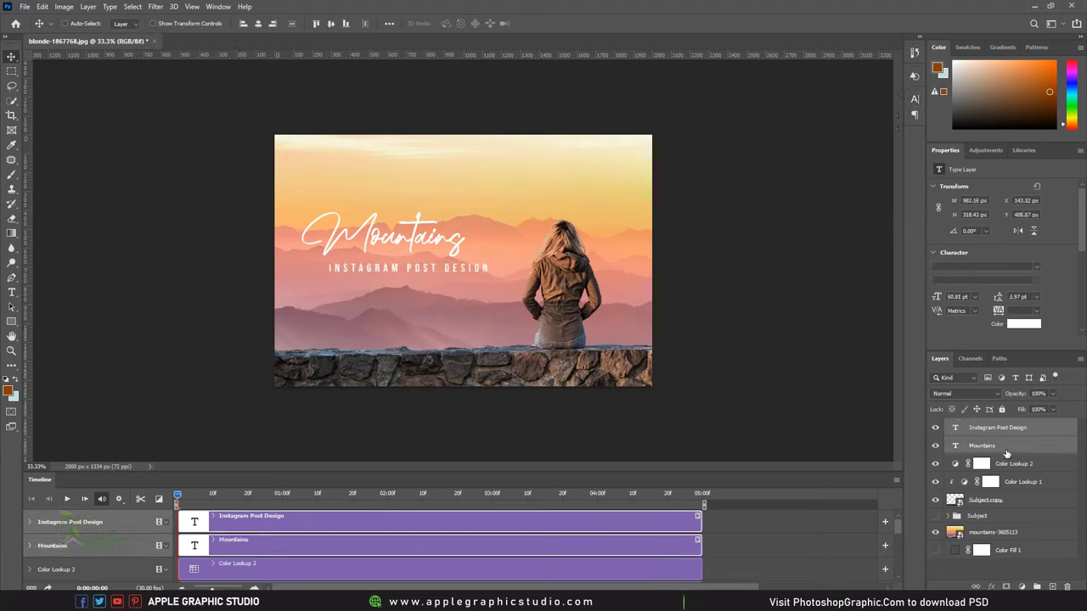
pyautogui.click(1037, 587)
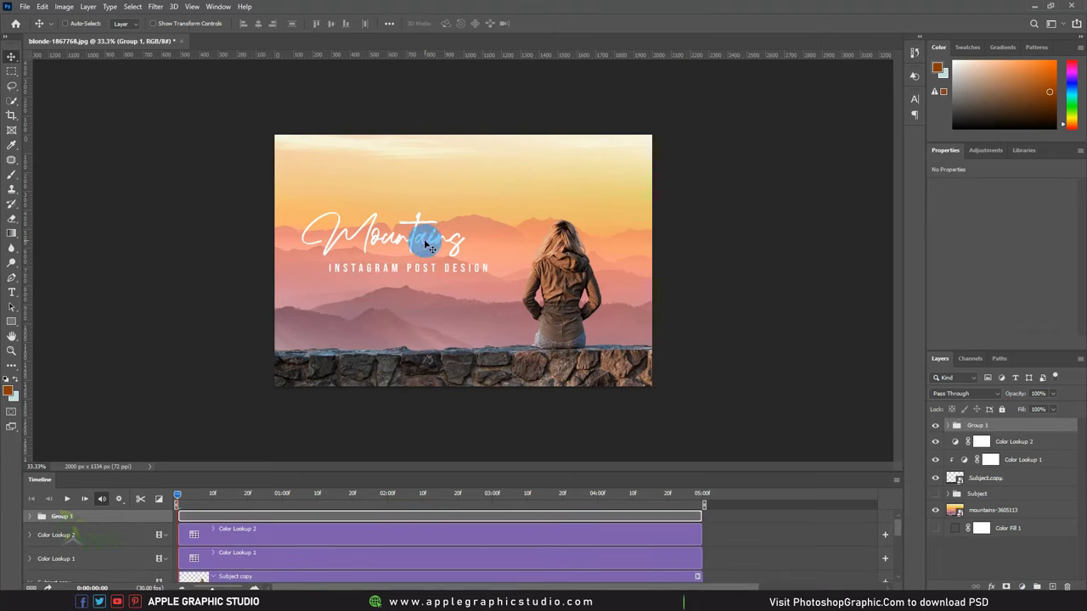
pyautogui.moveTo(442, 251); pyautogui.dragTo(470, 250)
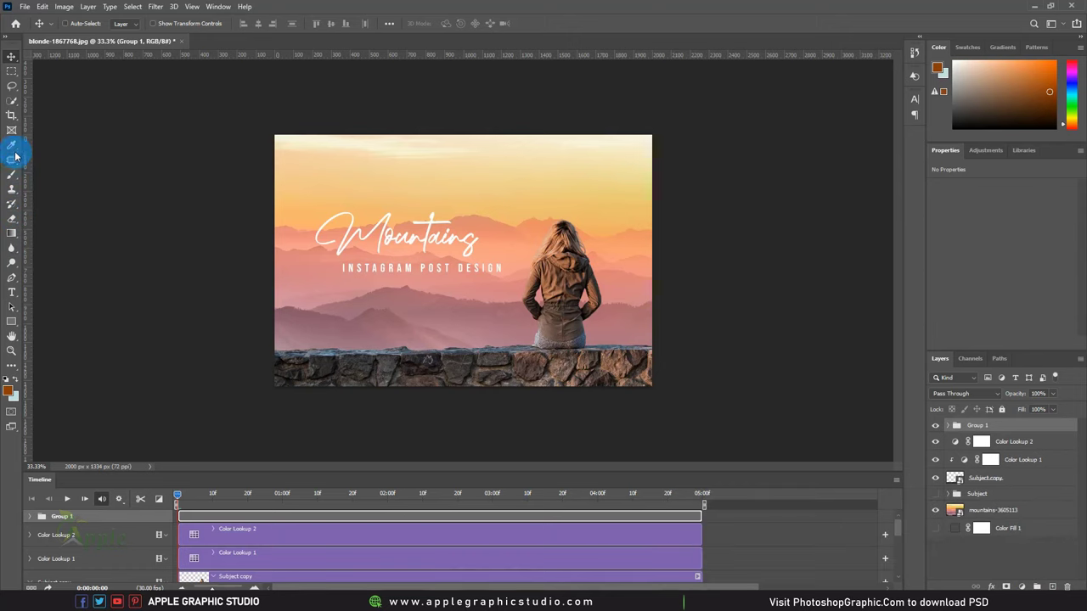
# Step: Crop both sides inward to 1766 × 1334 px, framing the woman, wall and title
pyautogui.click(11, 115)
pyautogui.moveTo(274, 258); pyautogui.dragTo(285, 255)
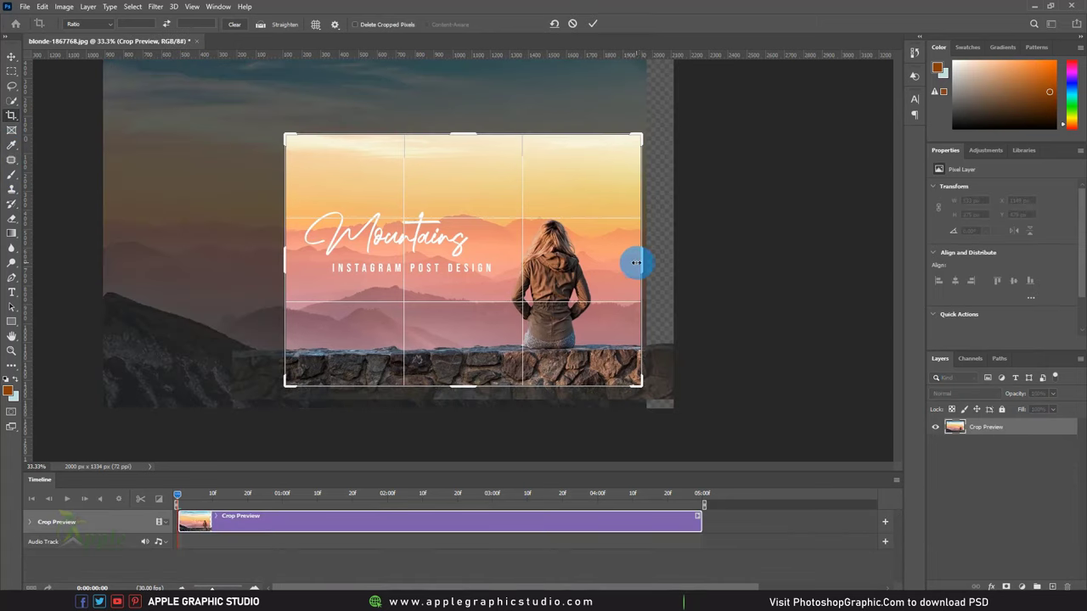
pyautogui.moveTo(640, 262); pyautogui.dragTo(630, 263)
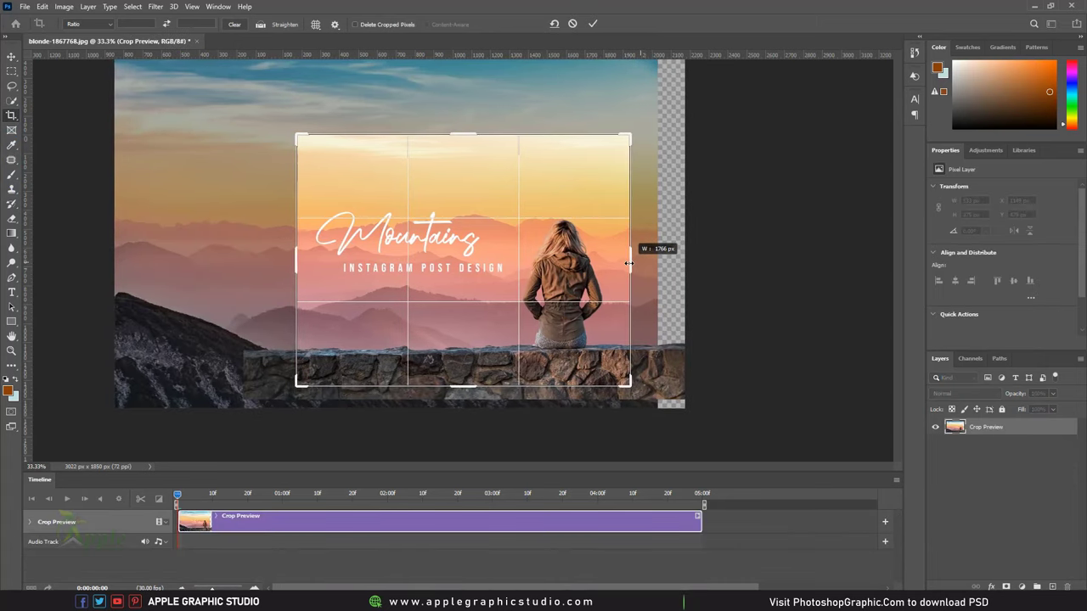
pyautogui.click(591, 24)
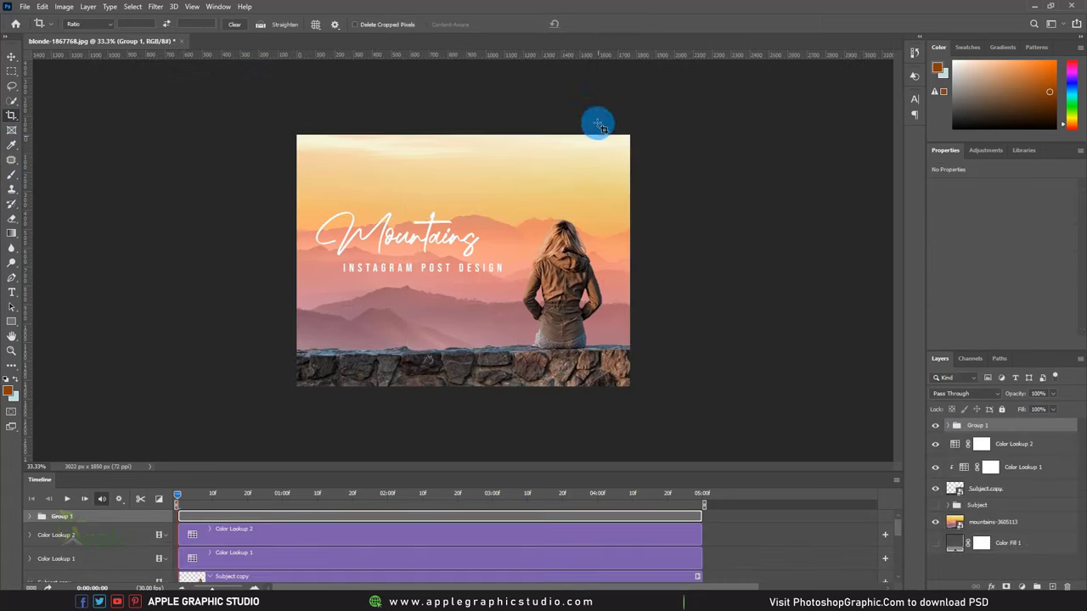
pyautogui.hotkey('ctrl', '+')
pyautogui.click(13, 57)
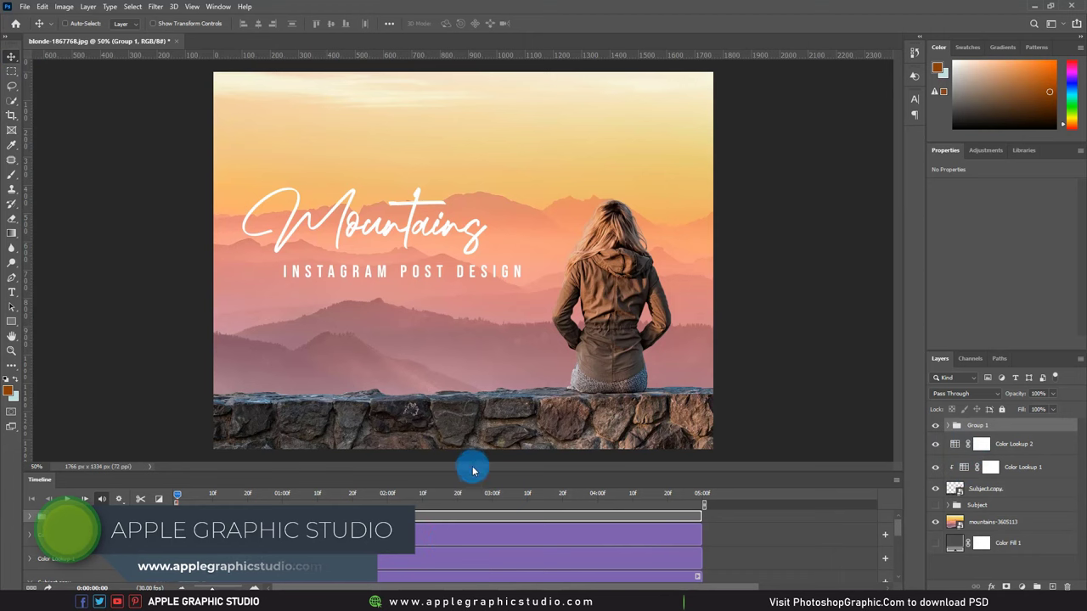
pyautogui.moveTo(474, 472); pyautogui.dragTo(474, 439)
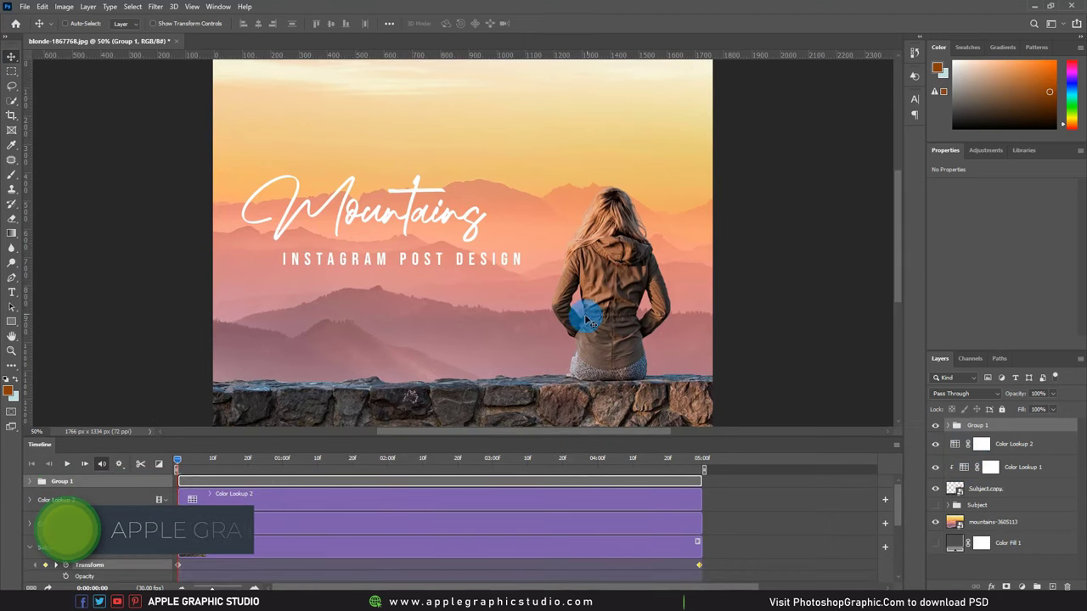
pyautogui.hotkey('ctrl', '-')
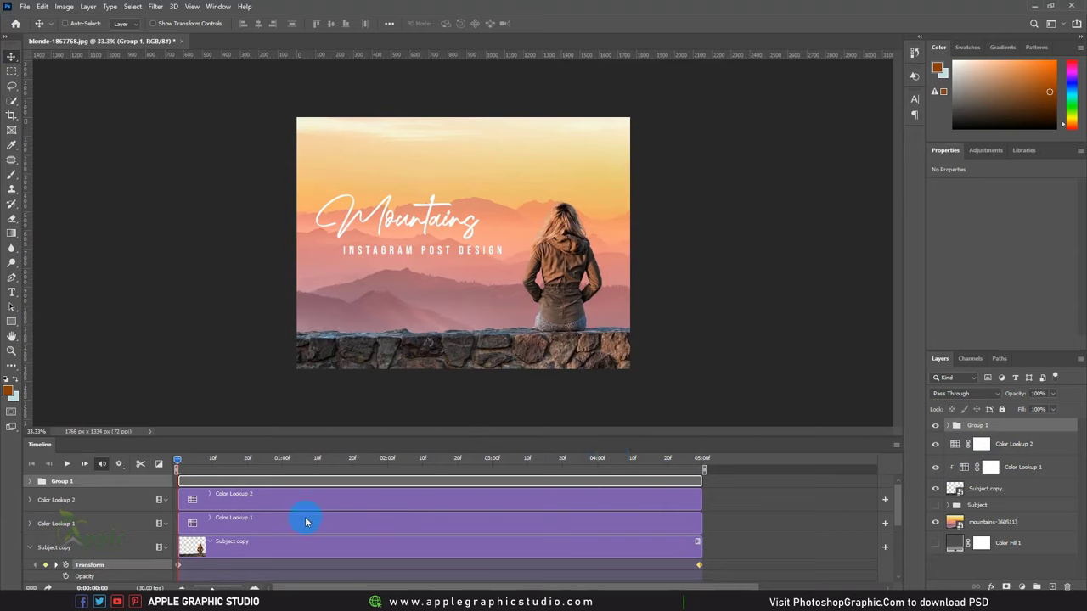
# Step: Expand Group 1 in the Timeline and set a starting Opacity keyframe at 0%
pyautogui.click(34, 481)
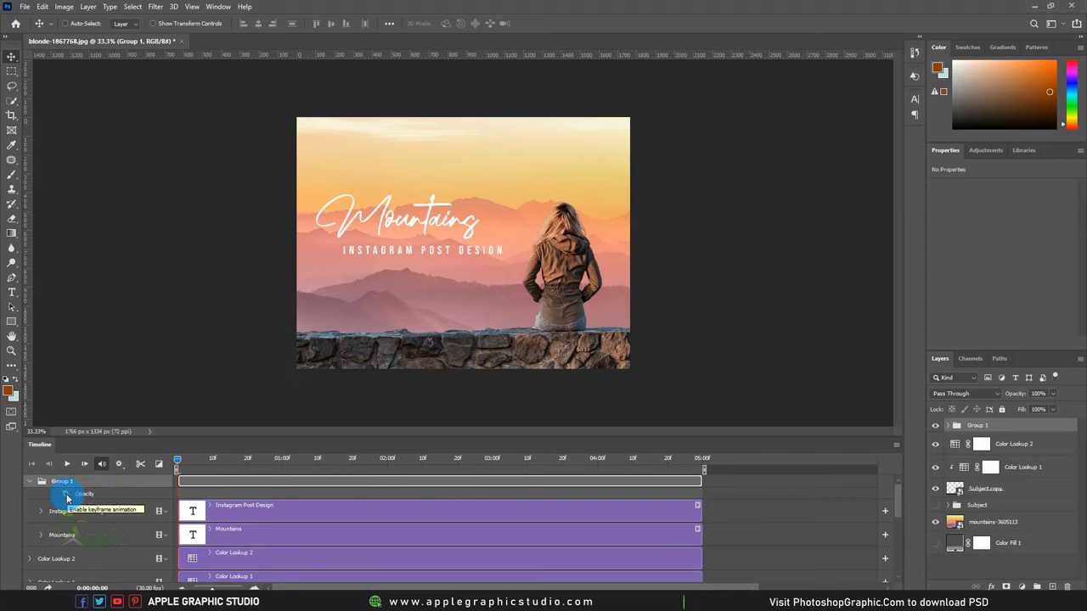
pyautogui.click(66, 495)
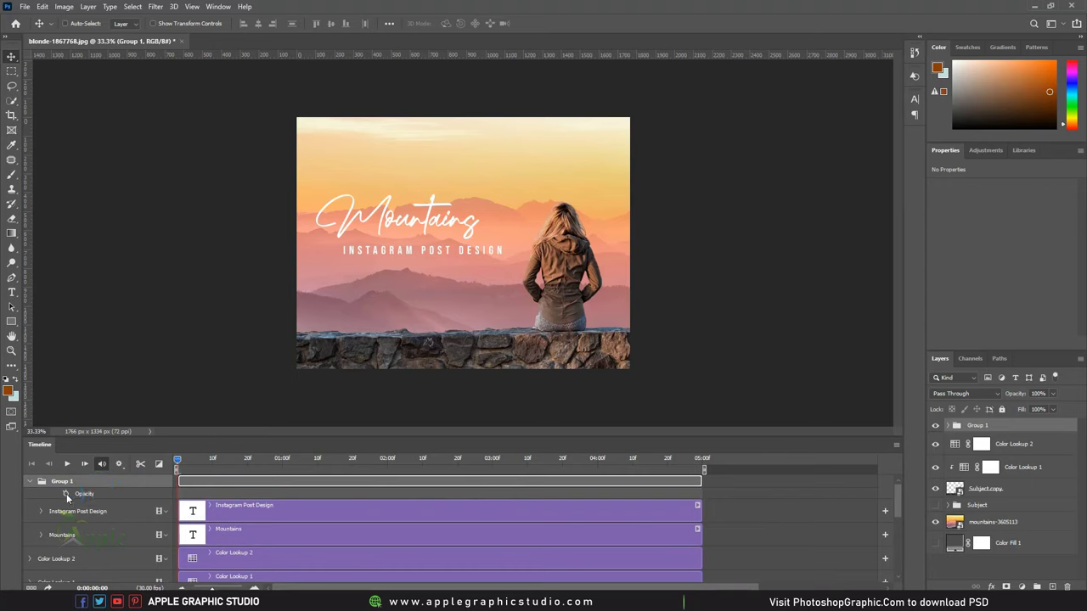
pyautogui.click(1041, 393)
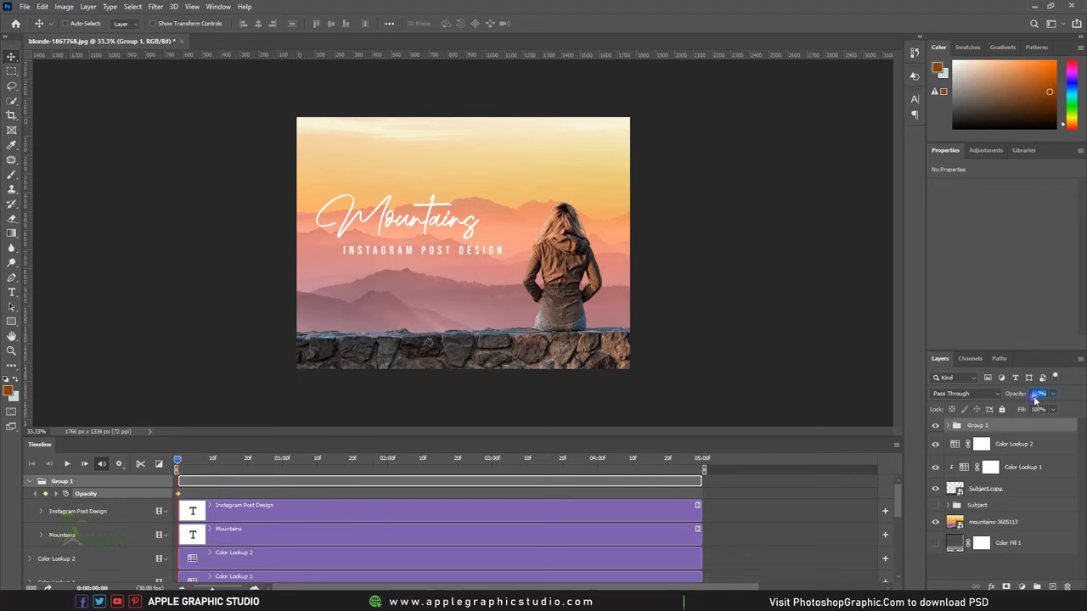
pyautogui.write('80')
pyautogui.click(1026, 397)
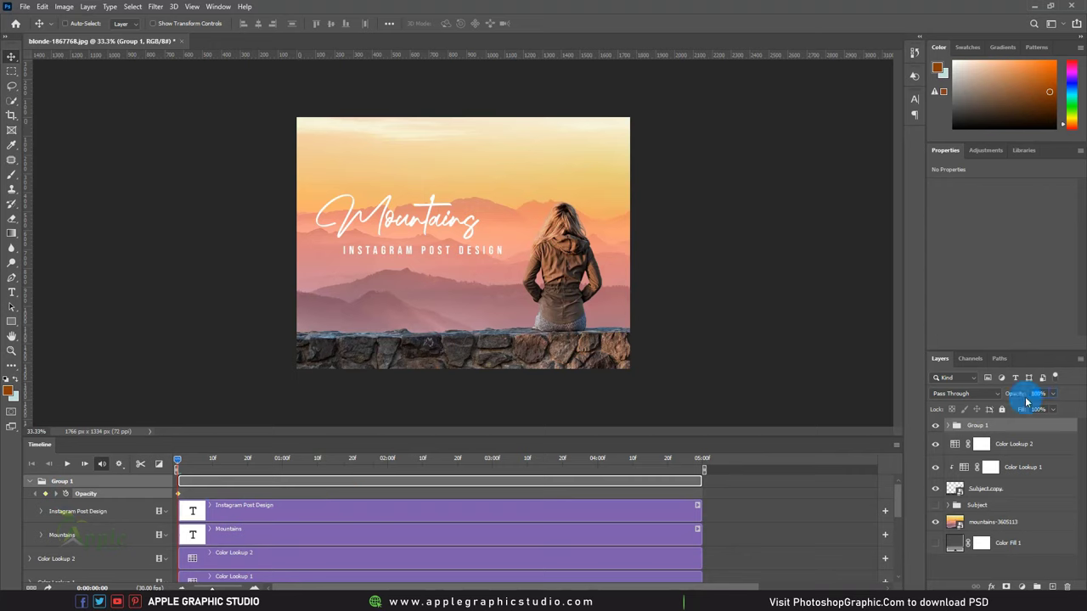
pyautogui.write('0')
pyautogui.press('Return')
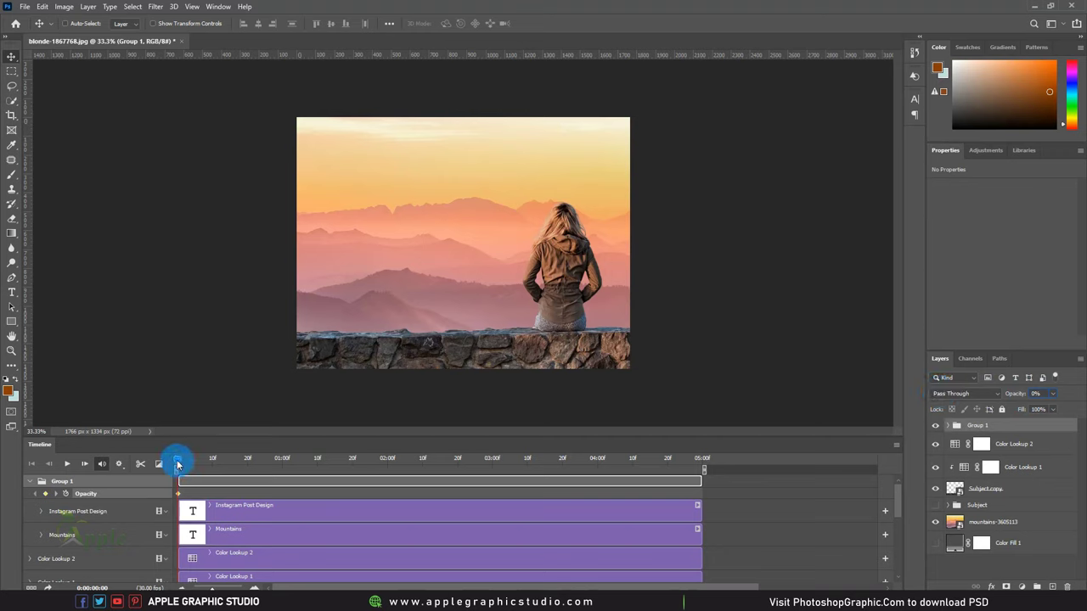
# Step: Add an Opacity keyframe at 100% around frame 20 and preview the fade-in
pyautogui.moveTo(177, 464); pyautogui.dragTo(270, 469)
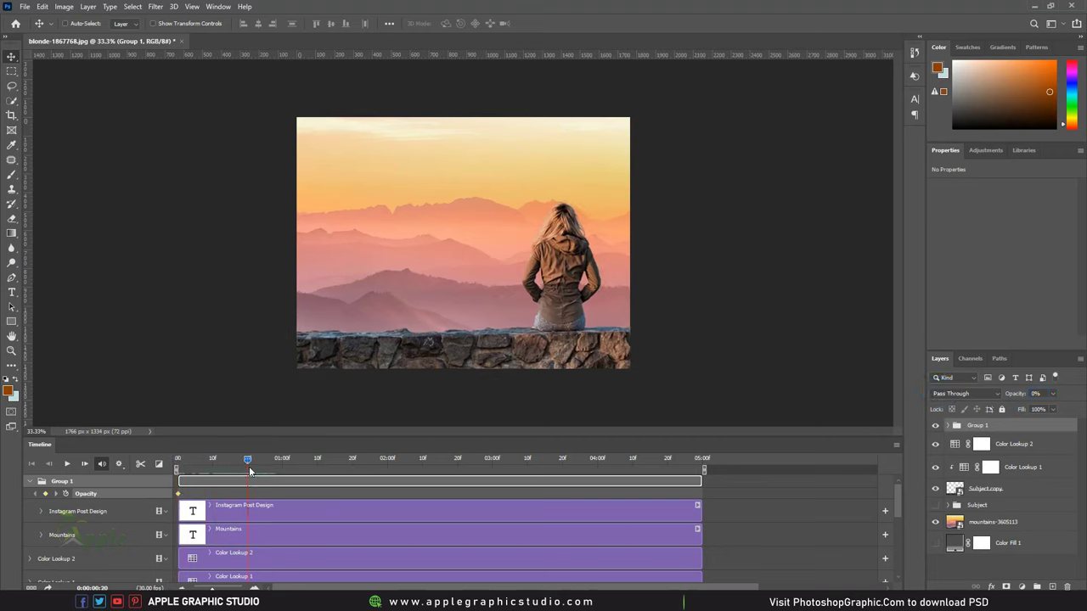
pyautogui.click(46, 494)
pyautogui.click(1036, 394)
pyautogui.write('100')
pyautogui.click(988, 399)
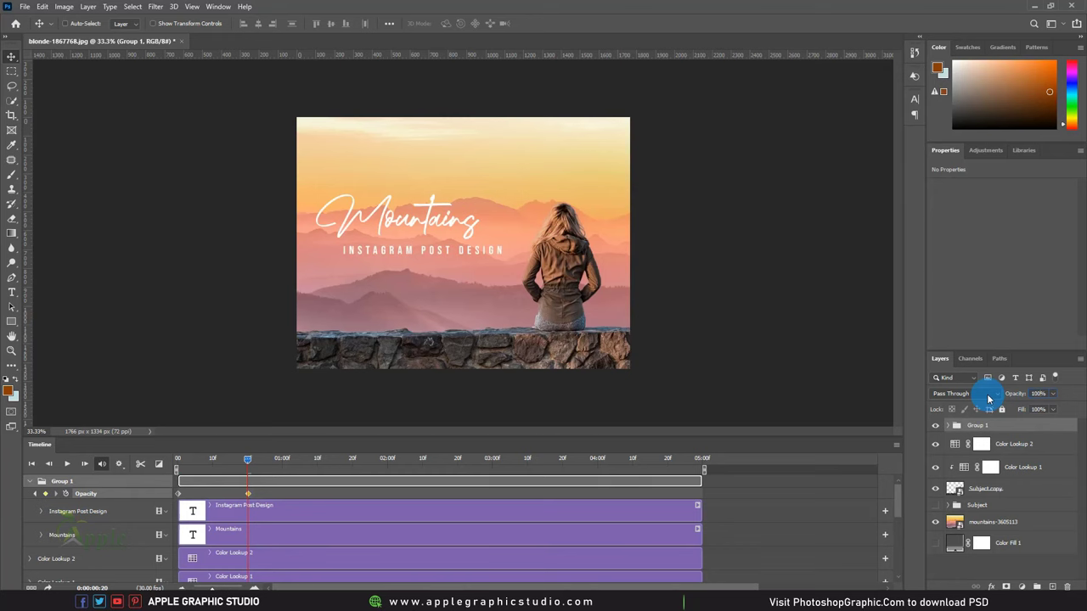
pyautogui.moveTo(538, 458); pyautogui.dragTo(303, 459)
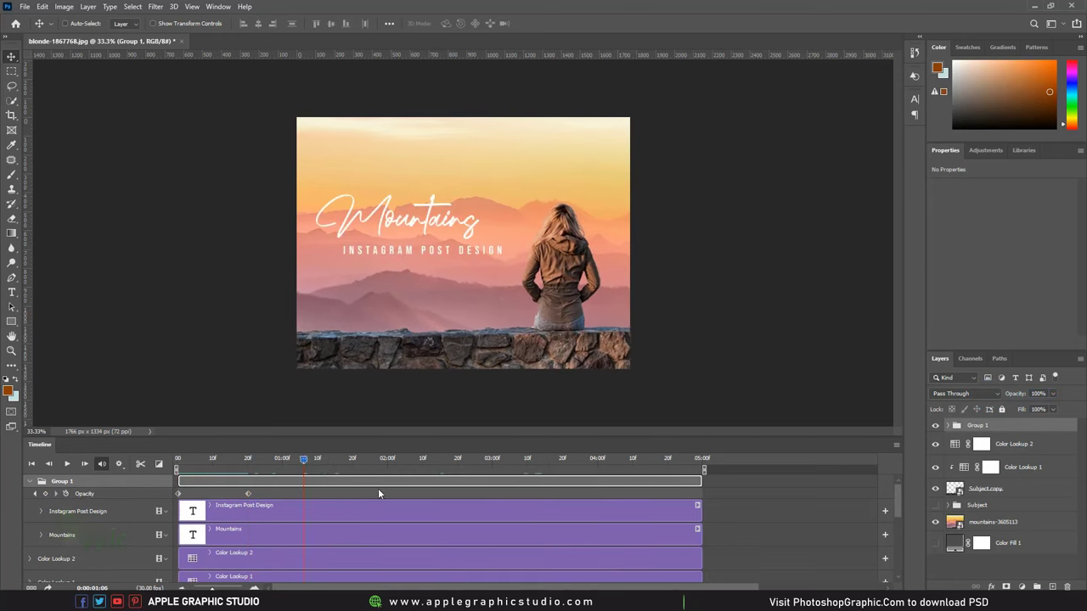
pyautogui.moveTo(378, 488)
pyautogui.mouseDown()
pyautogui.moveTo(94, 482)
pyautogui.moveTo(720, 490)
pyautogui.mouseUp()
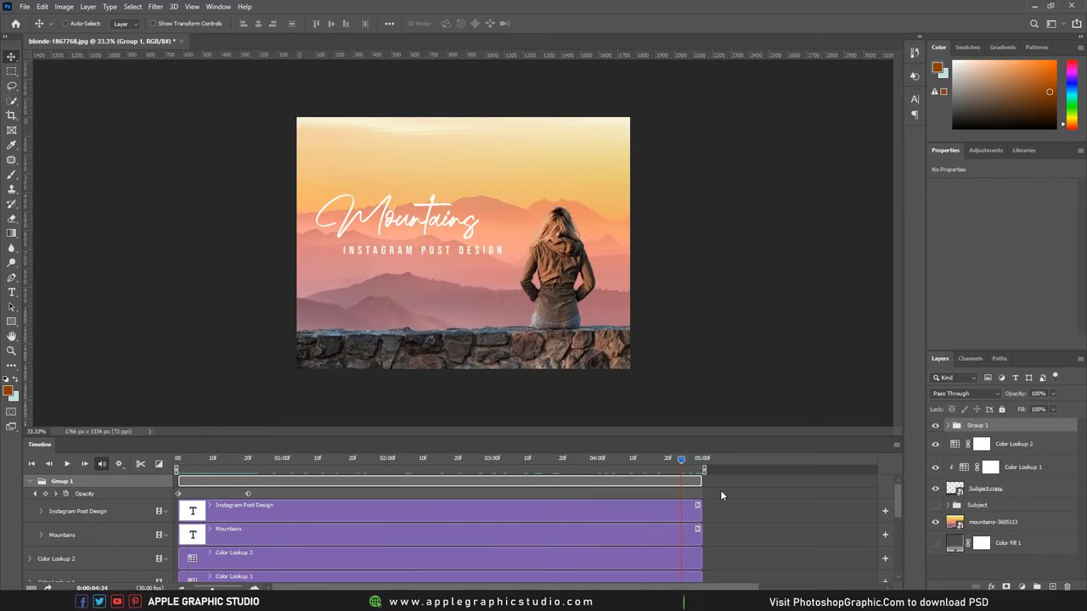
pyautogui.click(819, 525)
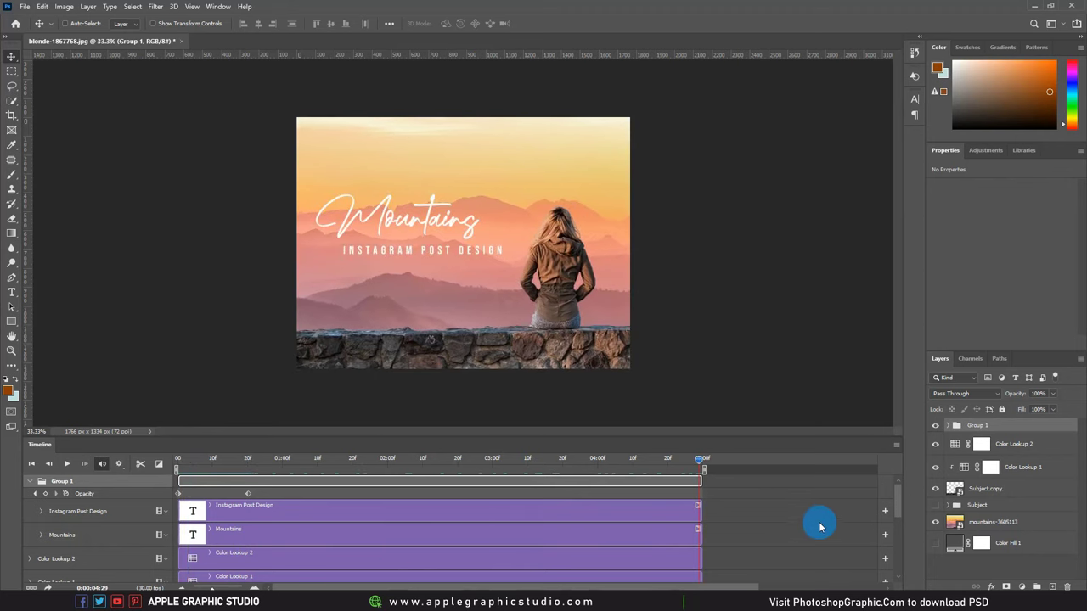